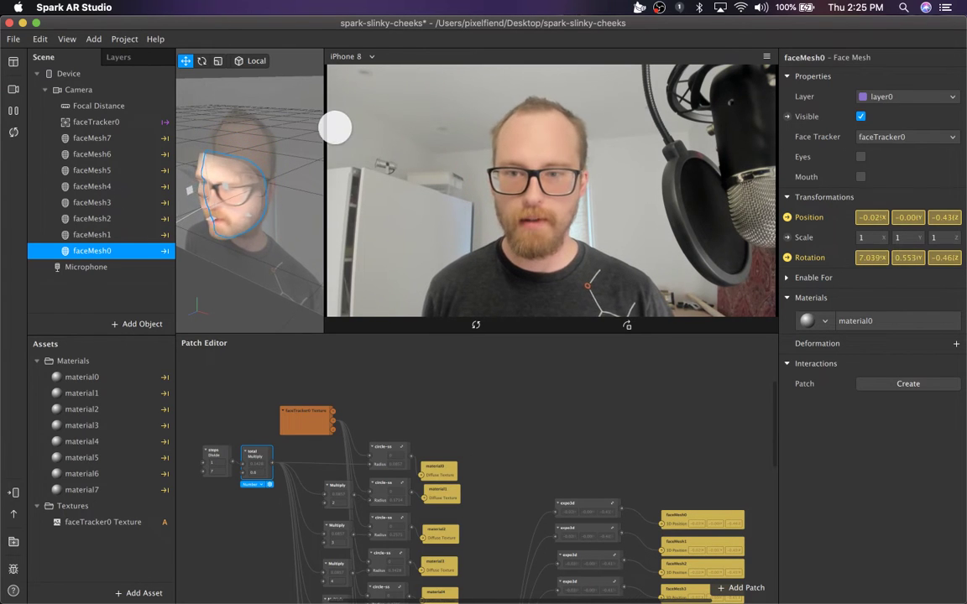
# - Compare faceMesh7's properties with faceMesh0's and survey the patch graph
pyautogui.click(120, 138)
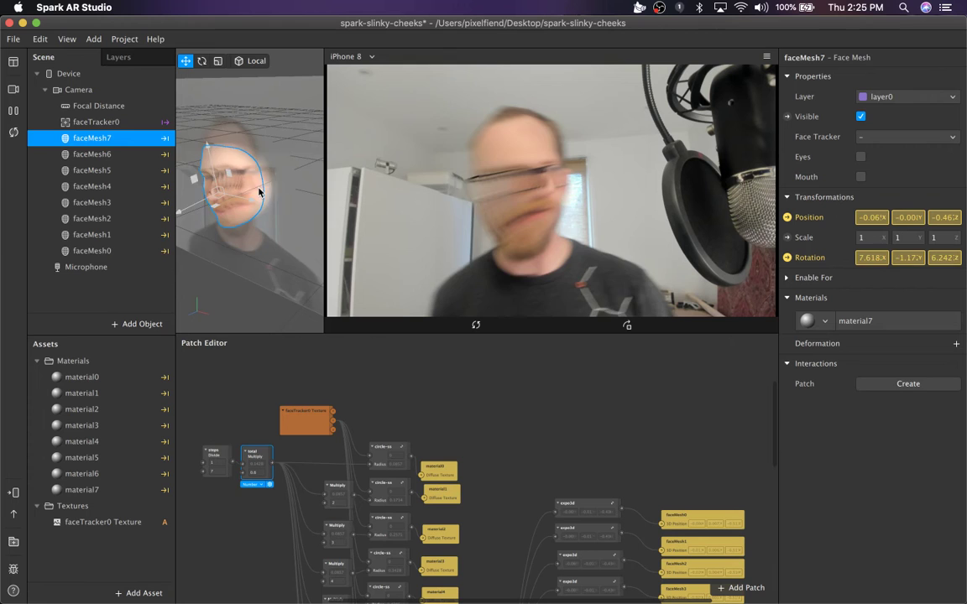
pyautogui.click(106, 251)
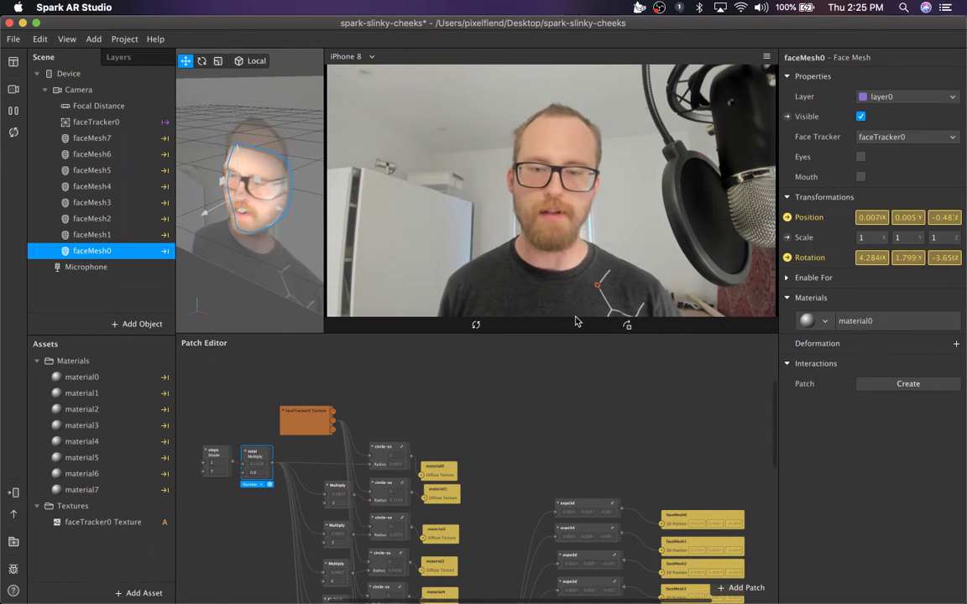
pyautogui.scroll(-5, 557, 423)
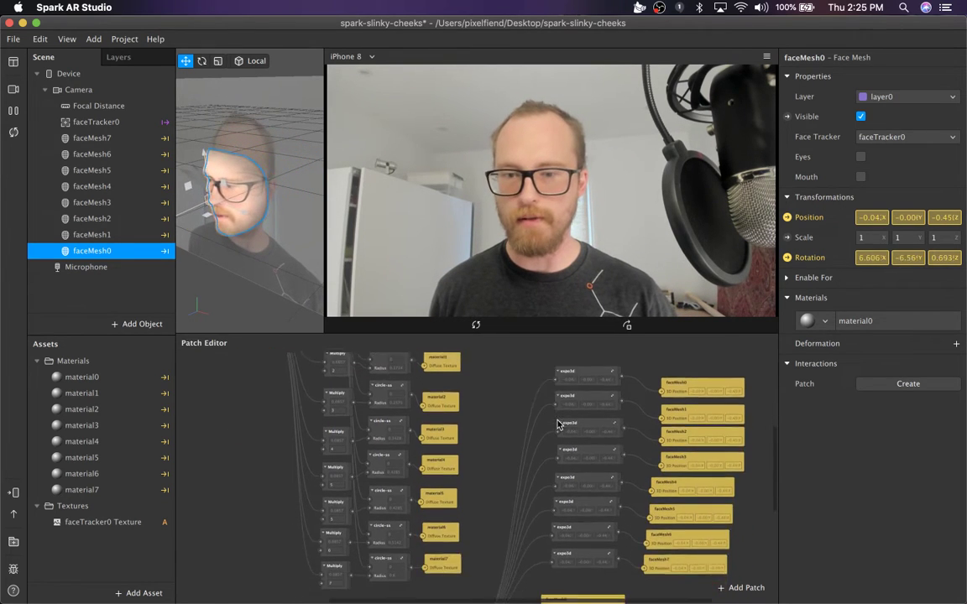
pyautogui.scroll(-2, 557, 423)
pyautogui.scroll(-3, 550, 497)
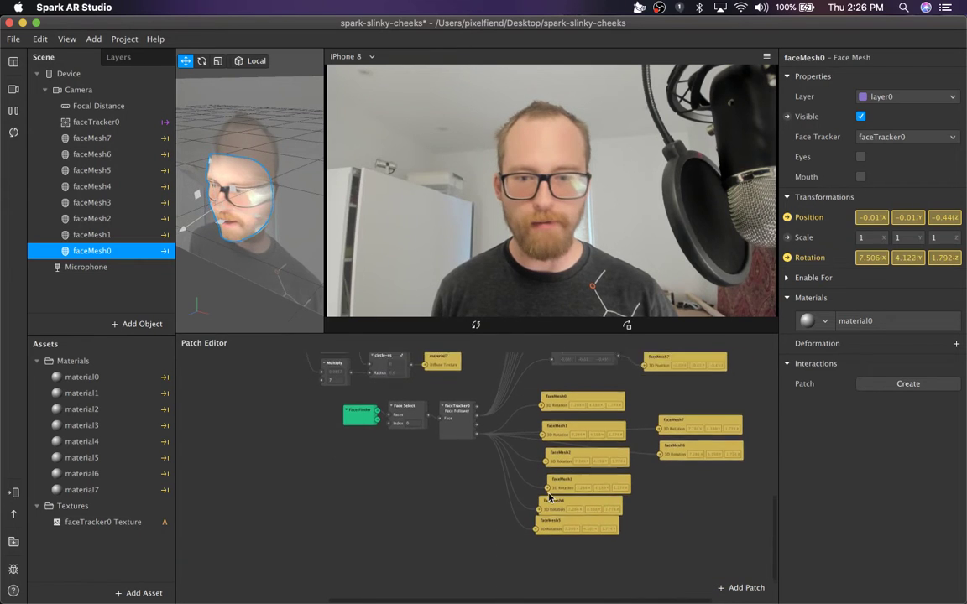
pyautogui.scroll(5, 550, 497)
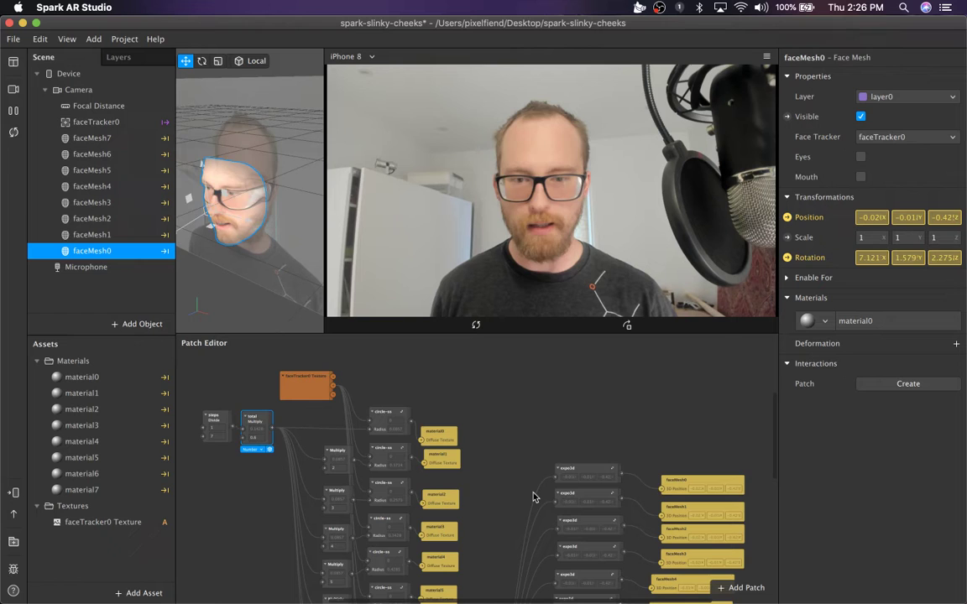
pyautogui.hscroll(3, 493, 502)
pyautogui.scroll(-3, 495, 499)
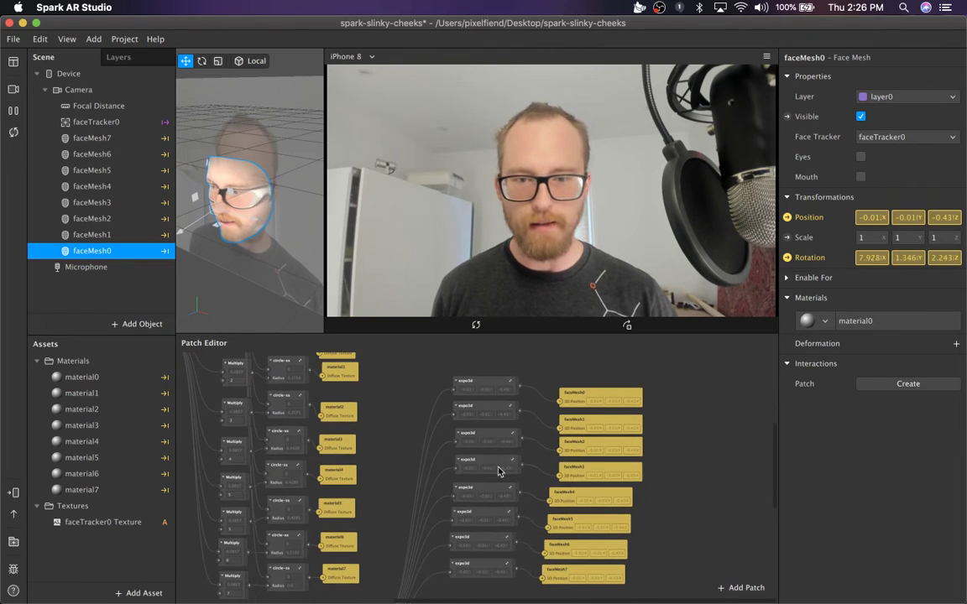
pyautogui.scroll(8, 491, 405)
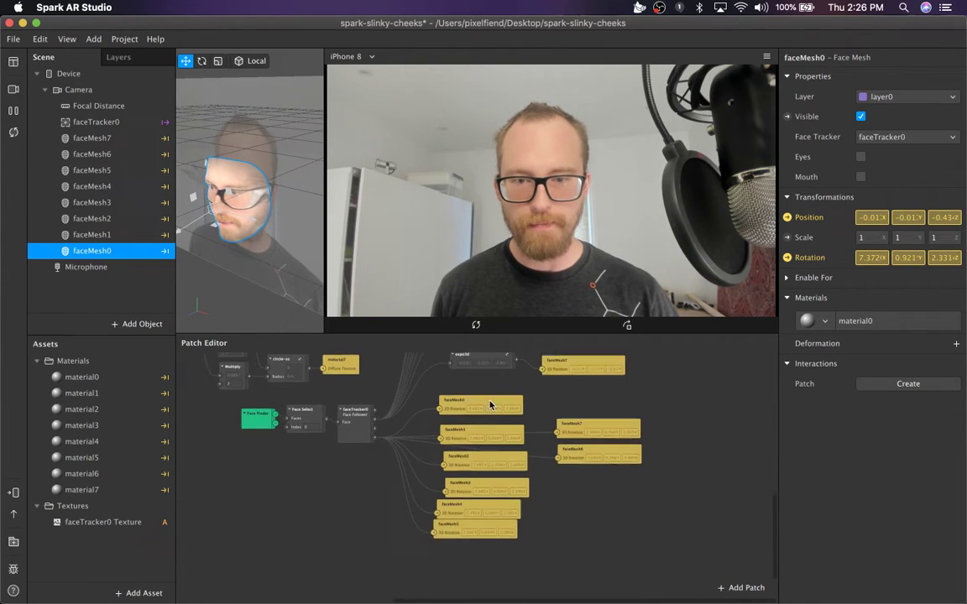
pyautogui.scroll(-4, 487, 455)
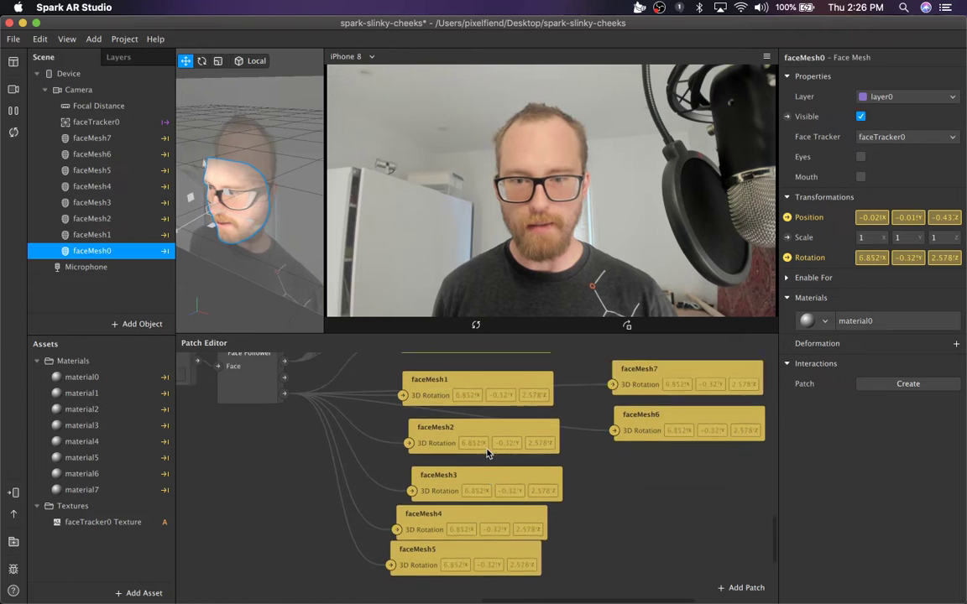
pyautogui.scroll(4, 487, 454)
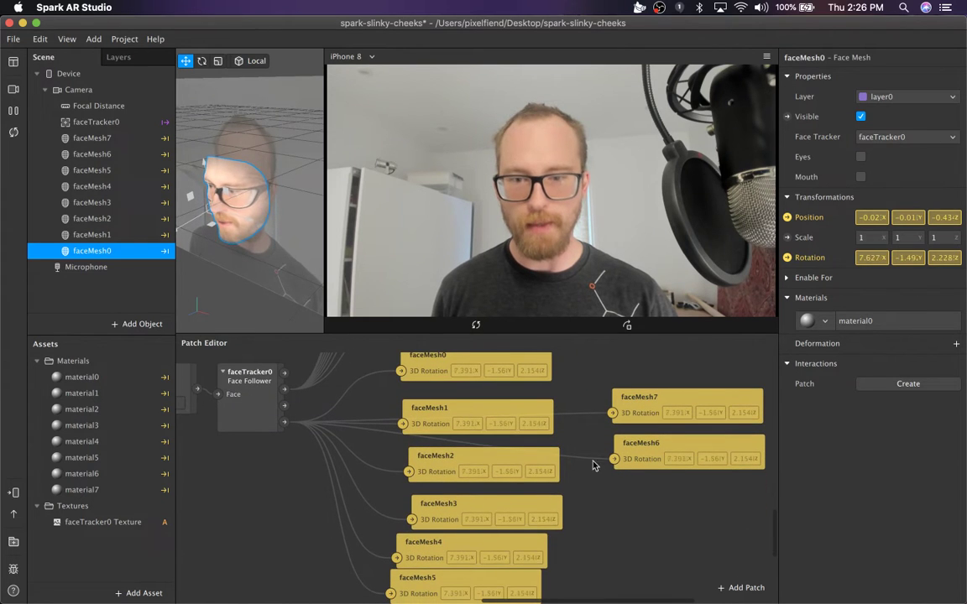
pyautogui.scroll(5, 488, 481)
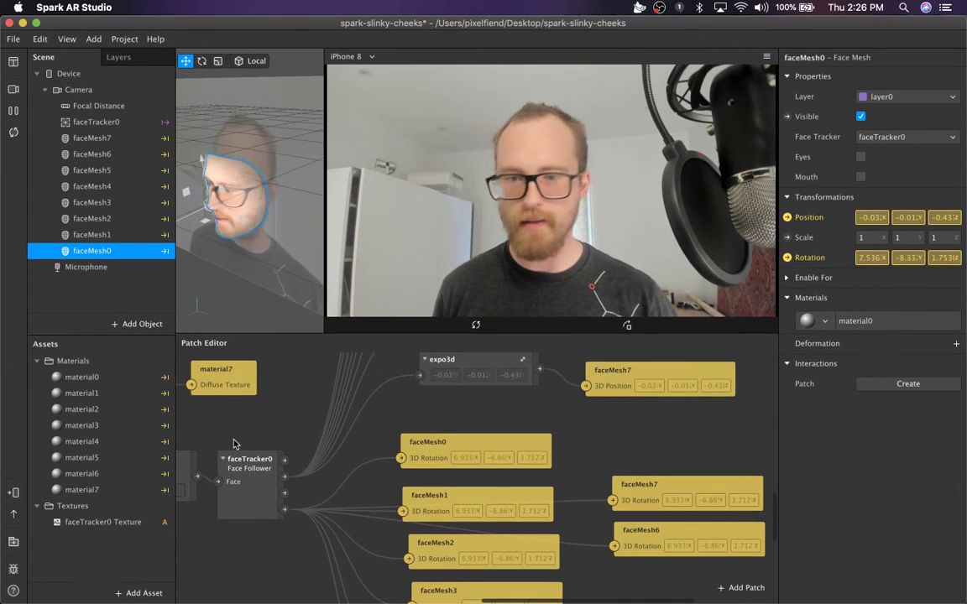
pyautogui.scroll(5, 234, 445)
pyautogui.scroll(-5, 327, 493)
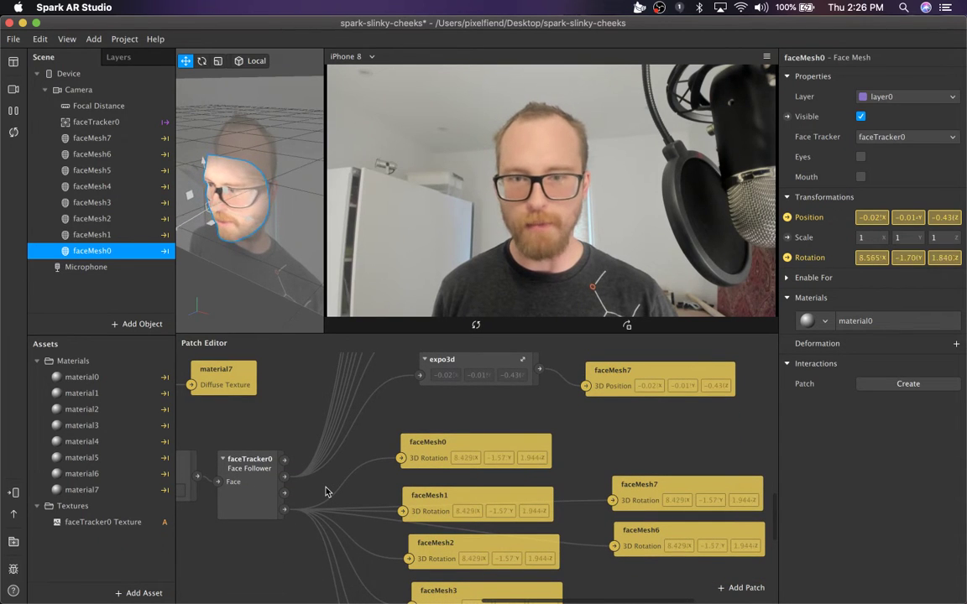
pyautogui.hscroll(-5, 242, 466)
# - Inspect the Face Finder, Face Select, Face Follower and faceMesh0 rotation patches and the live 3D Position value
pyautogui.click(246, 483)
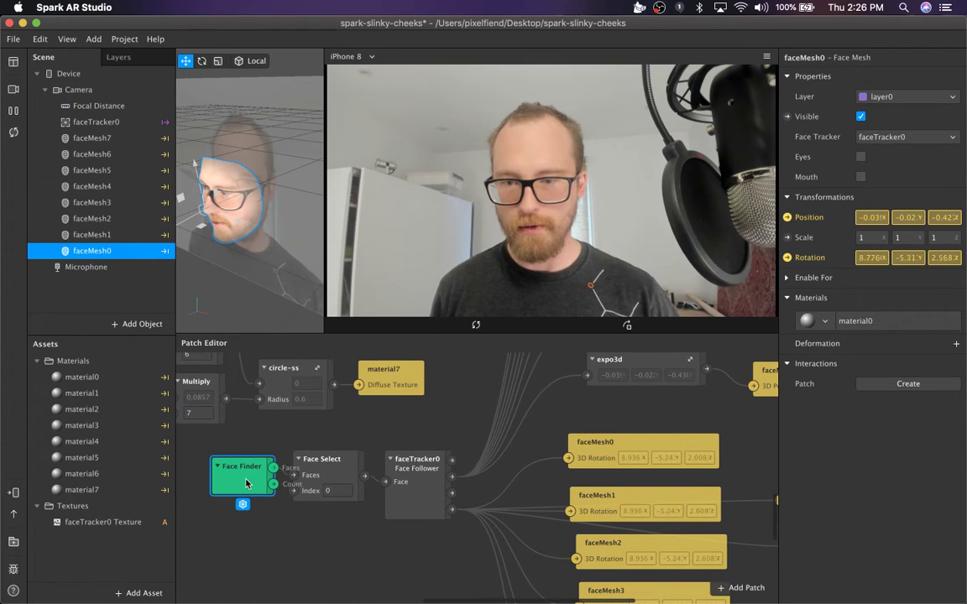
pyautogui.click(338, 466)
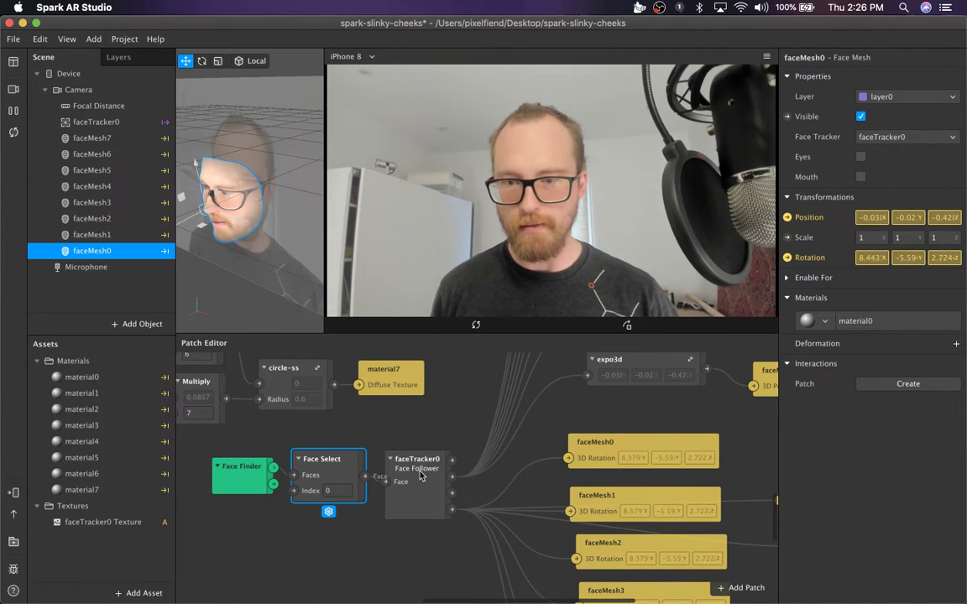
pyautogui.click(248, 472)
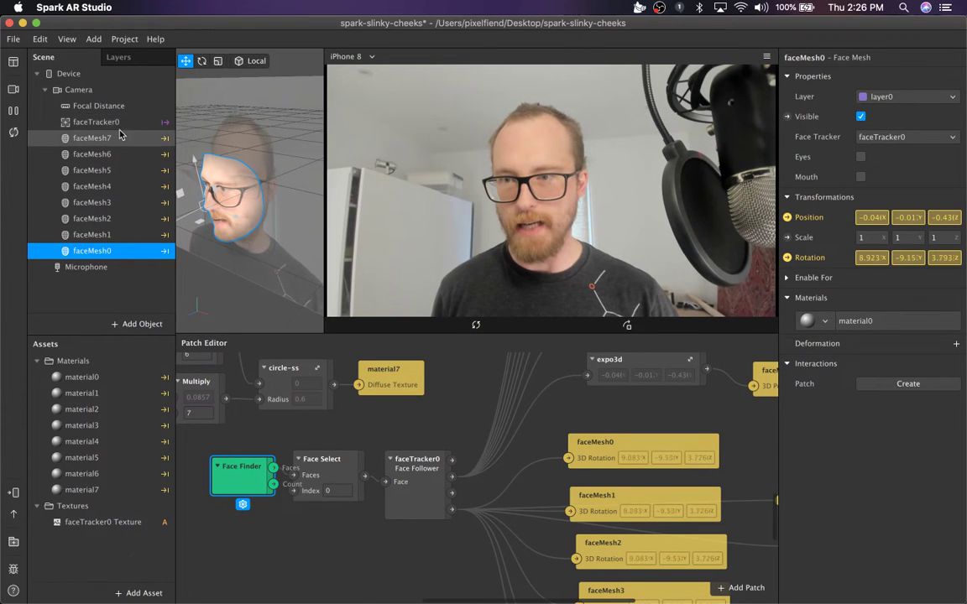
pyautogui.click(399, 495)
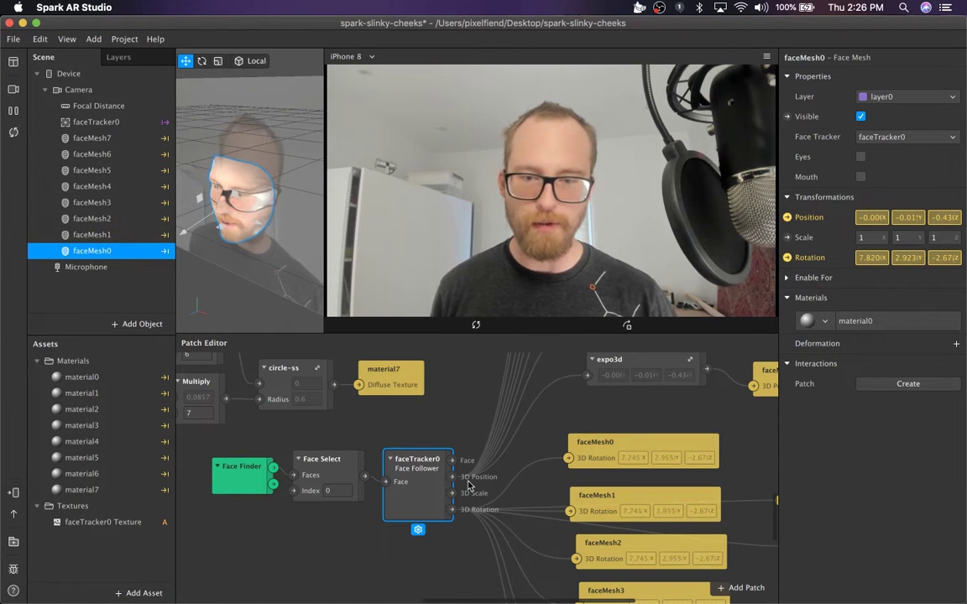
pyautogui.click(498, 437)
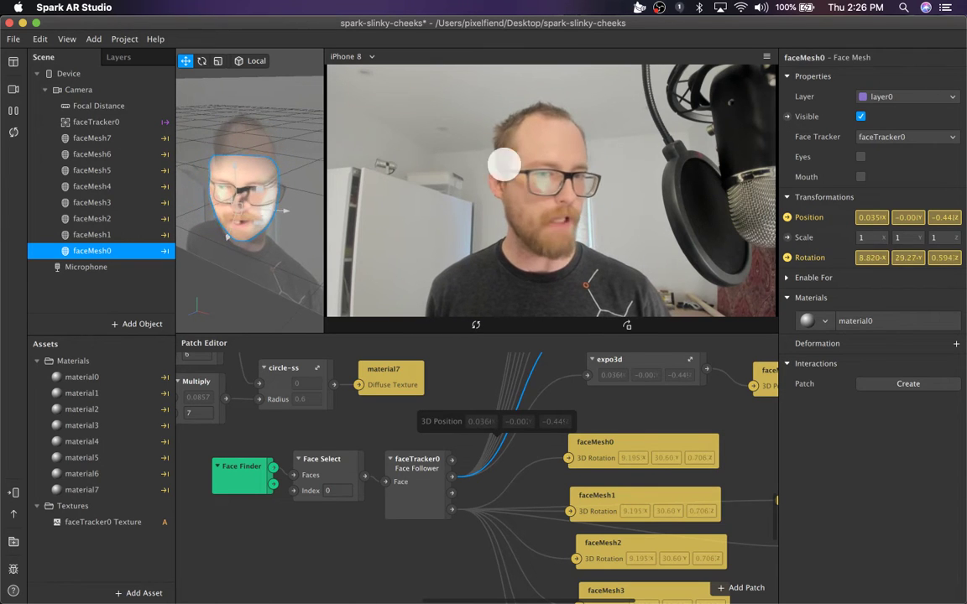
pyautogui.click(625, 445)
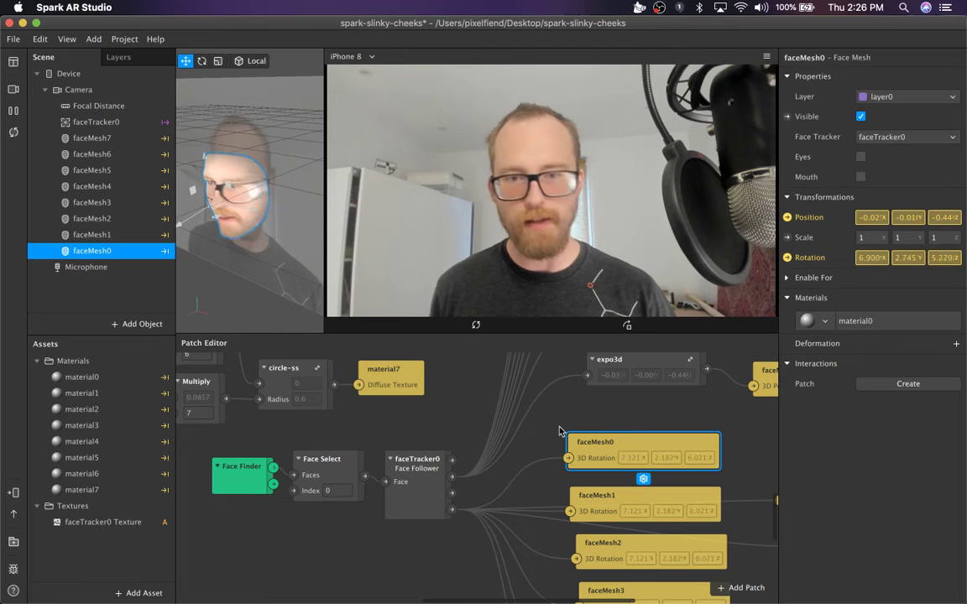
# - Show faceMesh5's properties and pick out the top expo3d smoothing patch
pyautogui.scroll(5, 561, 430)
pyautogui.hscroll(8, 561, 431)
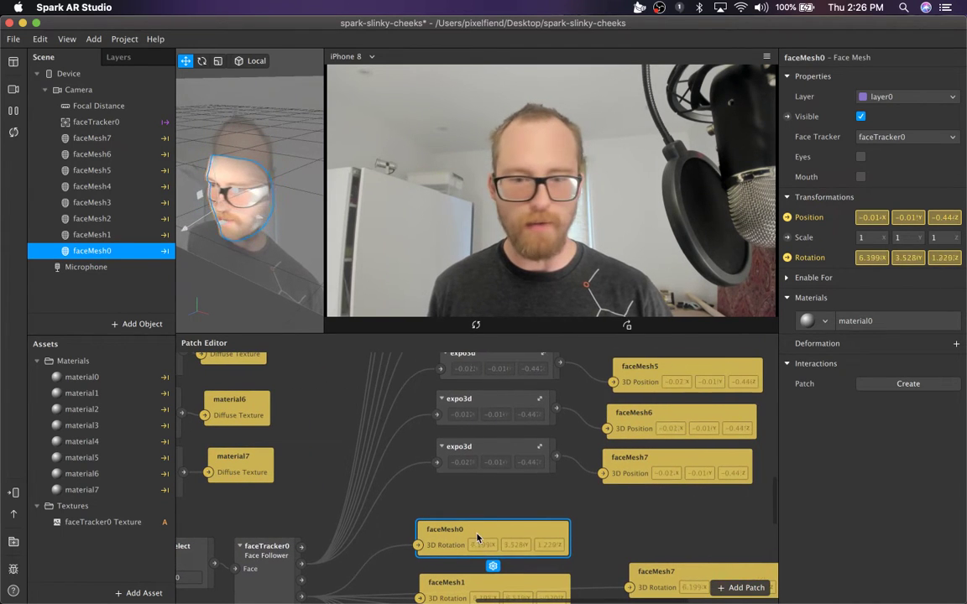
pyautogui.scroll(-5, 492, 516)
pyautogui.click(93, 173)
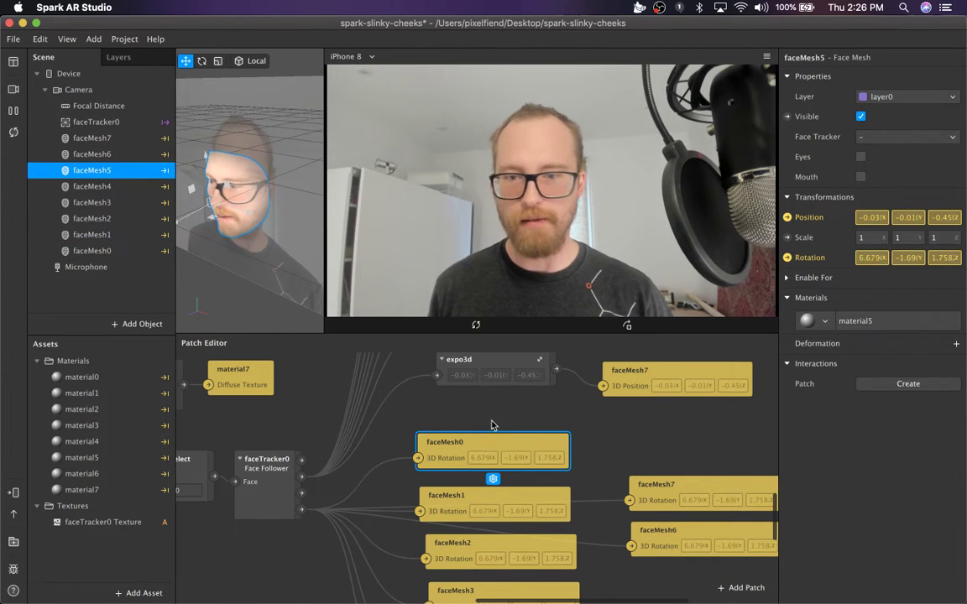
pyautogui.scroll(6, 589, 495)
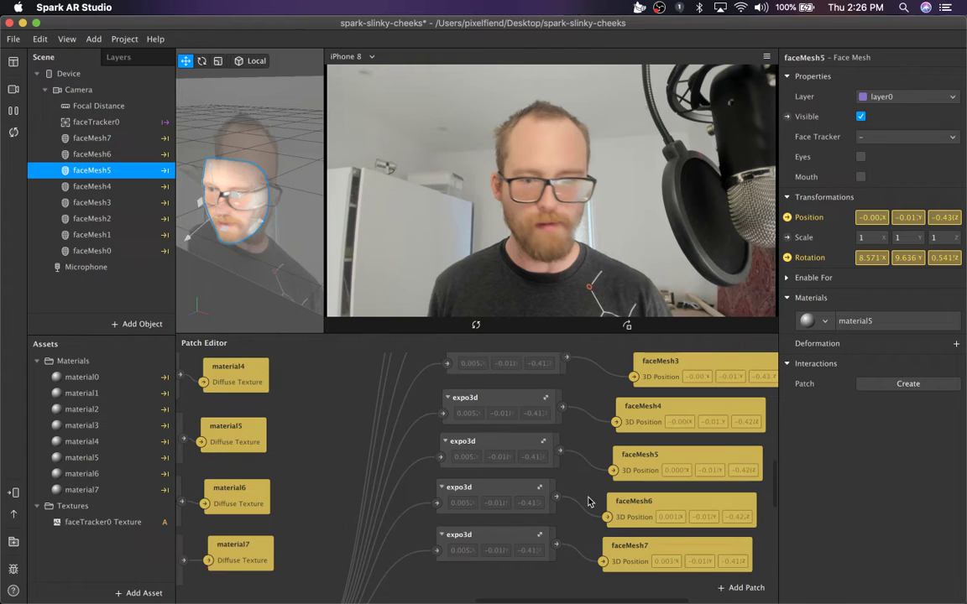
pyautogui.scroll(1, 589, 502)
pyautogui.scroll(10, 587, 503)
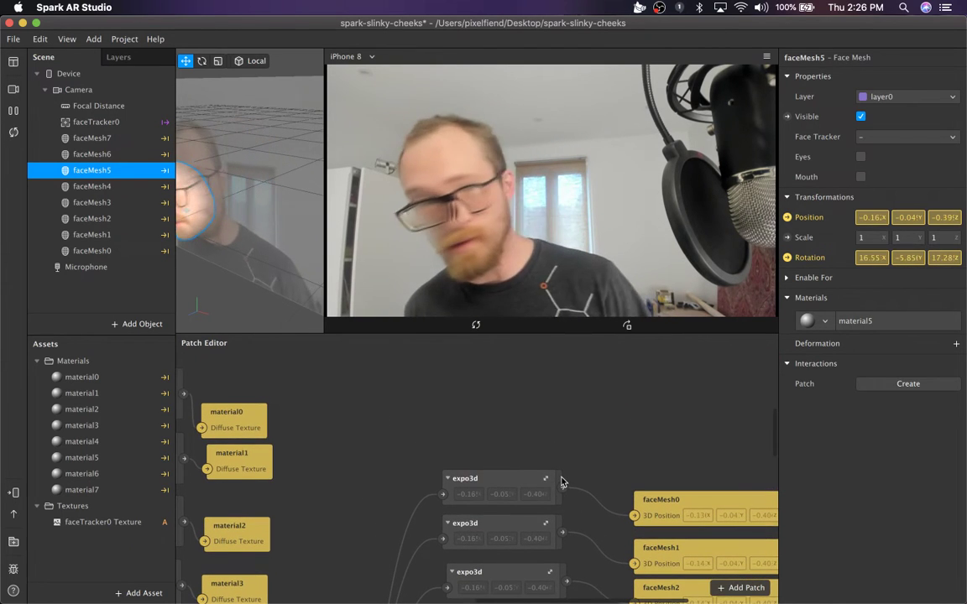
pyautogui.scroll(-6, 591, 498)
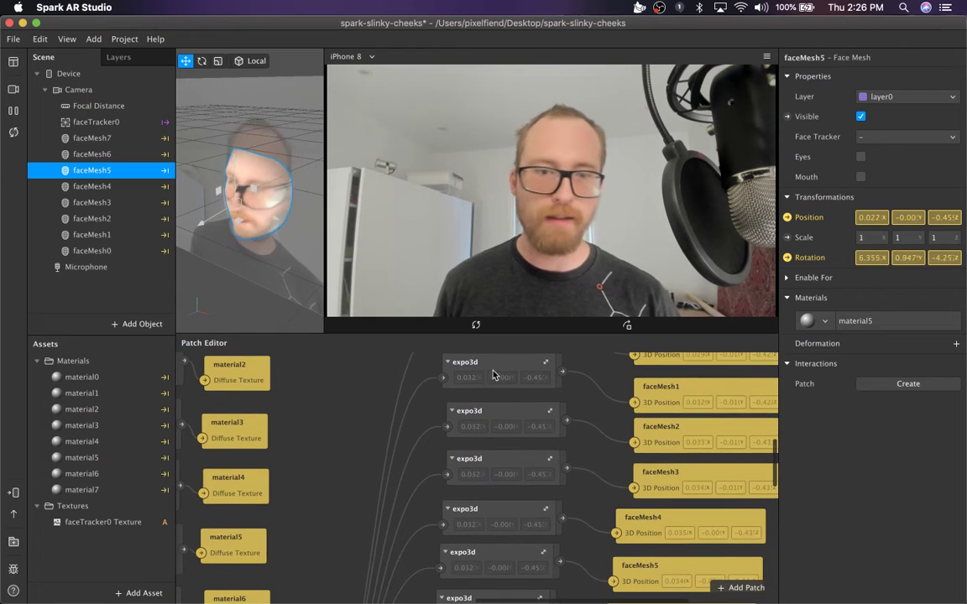
pyautogui.click(497, 371)
pyautogui.scroll(2, 661, 449)
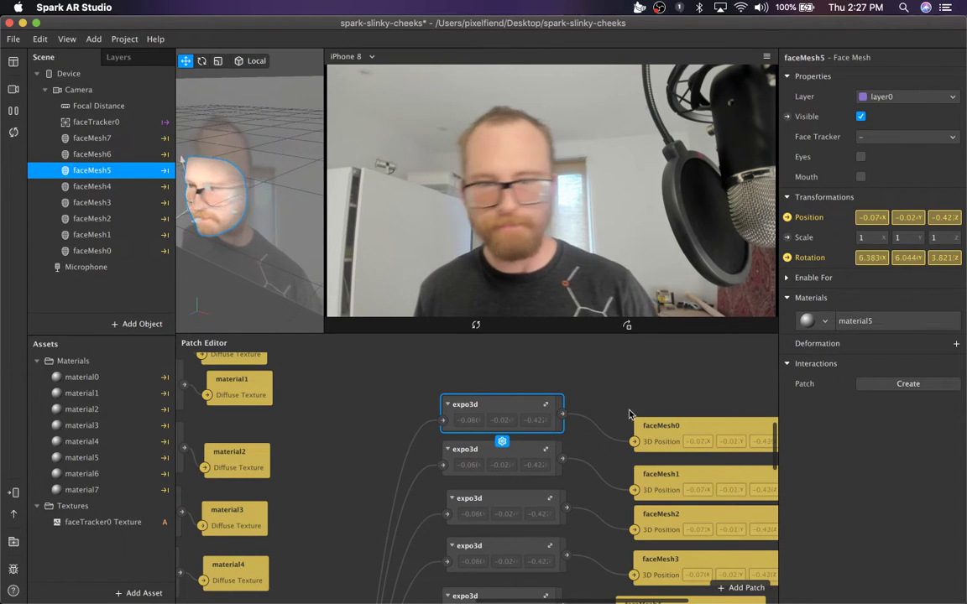
# - Inside the expo3d group, shift the Input patch and inspect Unpack and the three Exponential Smoothing patches
pyautogui.doubleClick(534, 427)
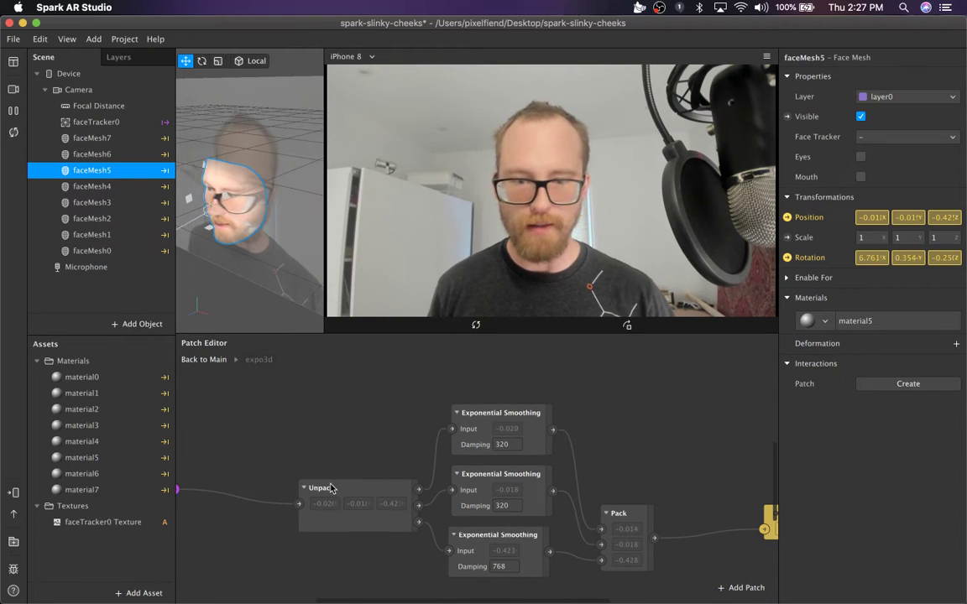
pyautogui.hscroll(-5, 332, 488)
pyautogui.moveTo(233, 496); pyautogui.dragTo(314, 509)
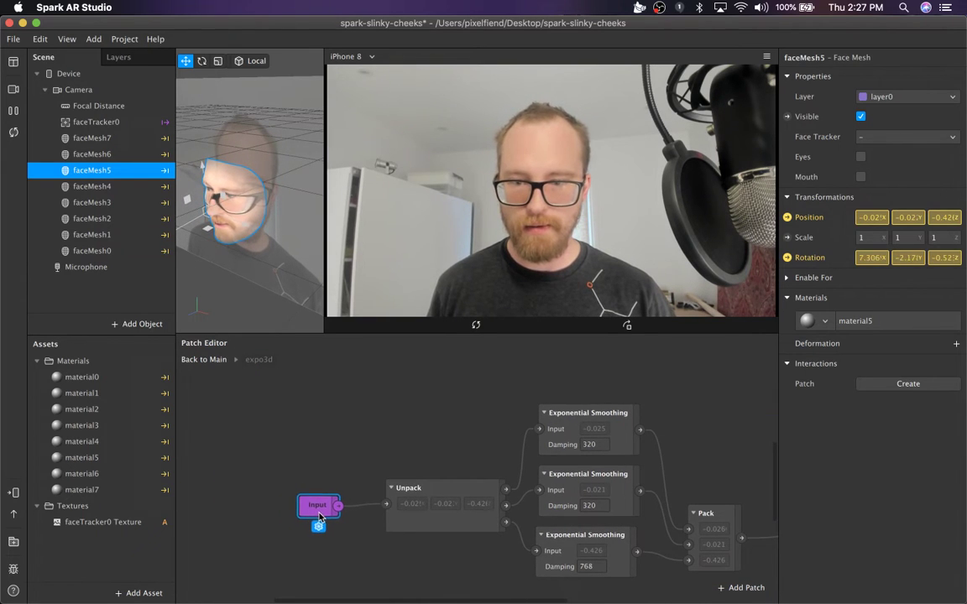
pyautogui.click(481, 508)
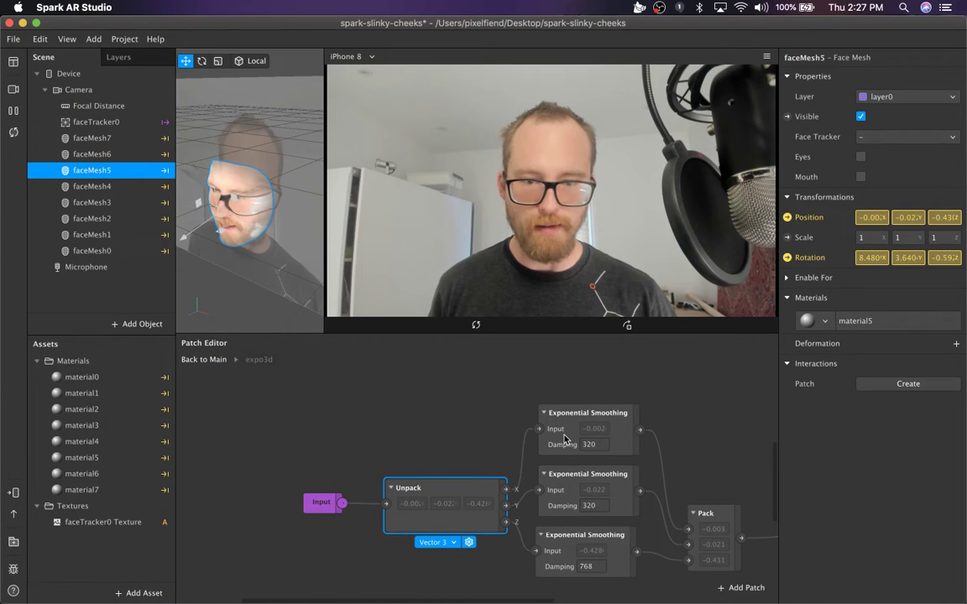
pyautogui.click(606, 415)
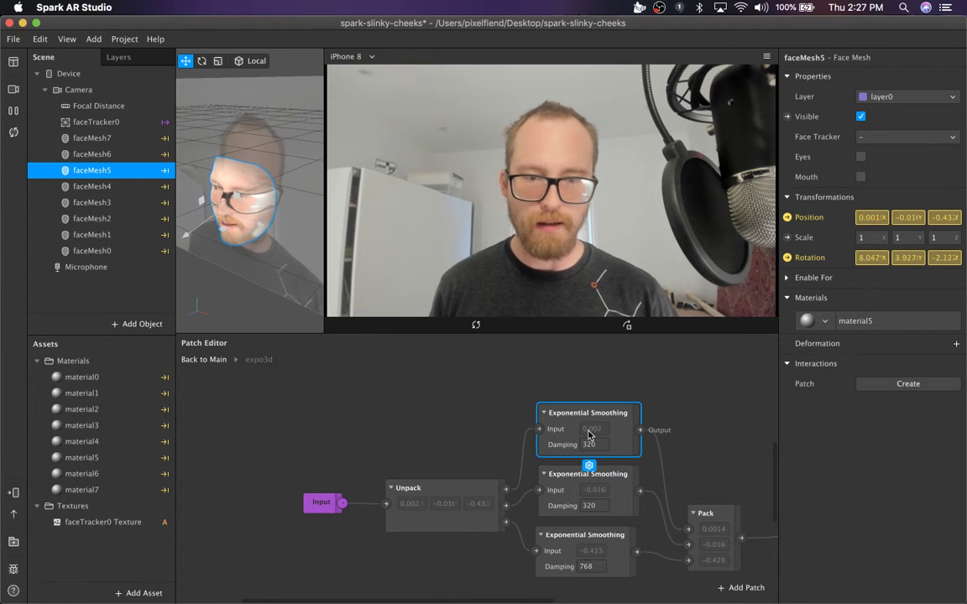
pyautogui.click(480, 493)
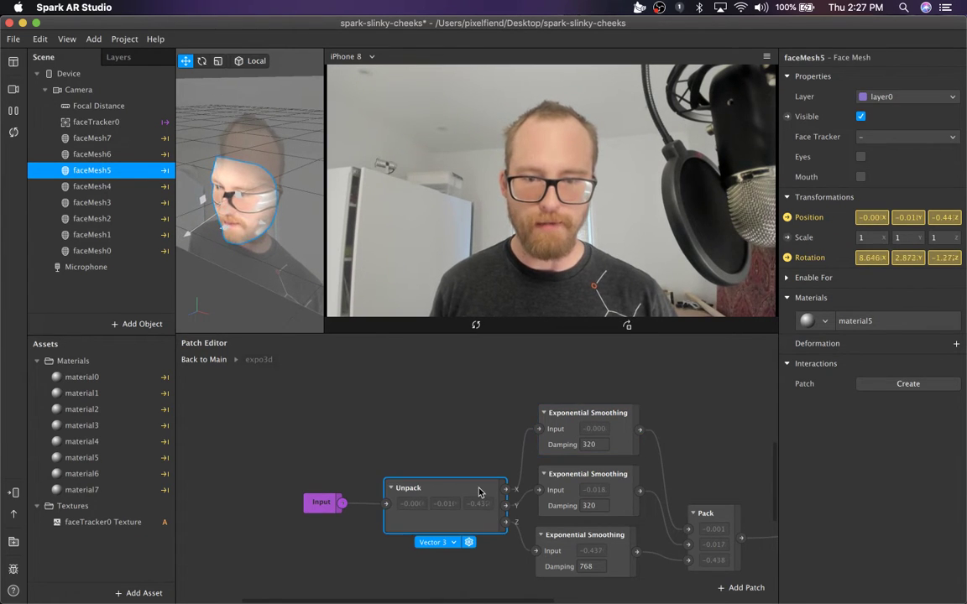
pyautogui.click(625, 414)
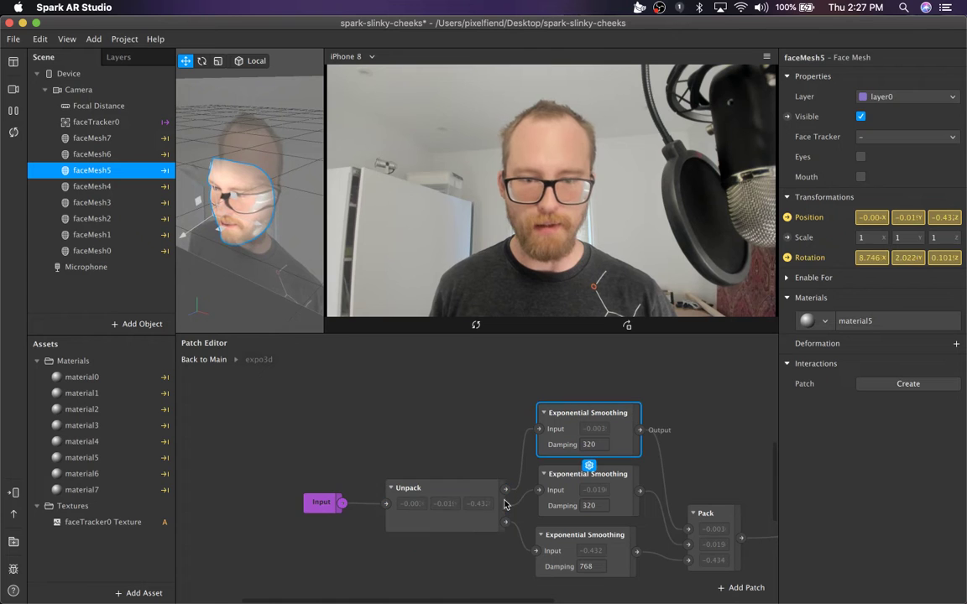
pyautogui.click(565, 484)
pyautogui.click(588, 541)
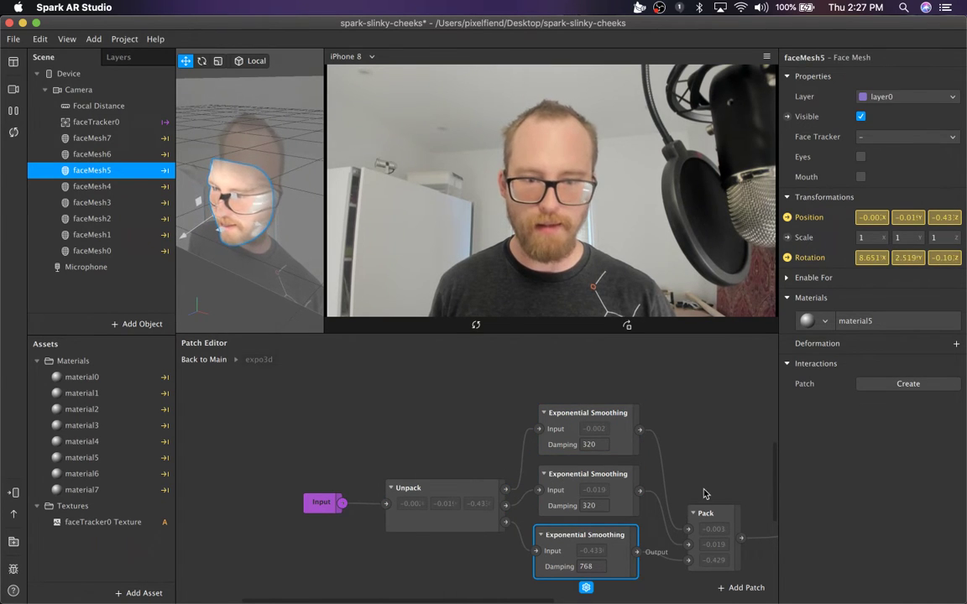
# - Move Pack up beside the smoothing patches and Output next to Pack
pyautogui.hscroll(5, 705, 494)
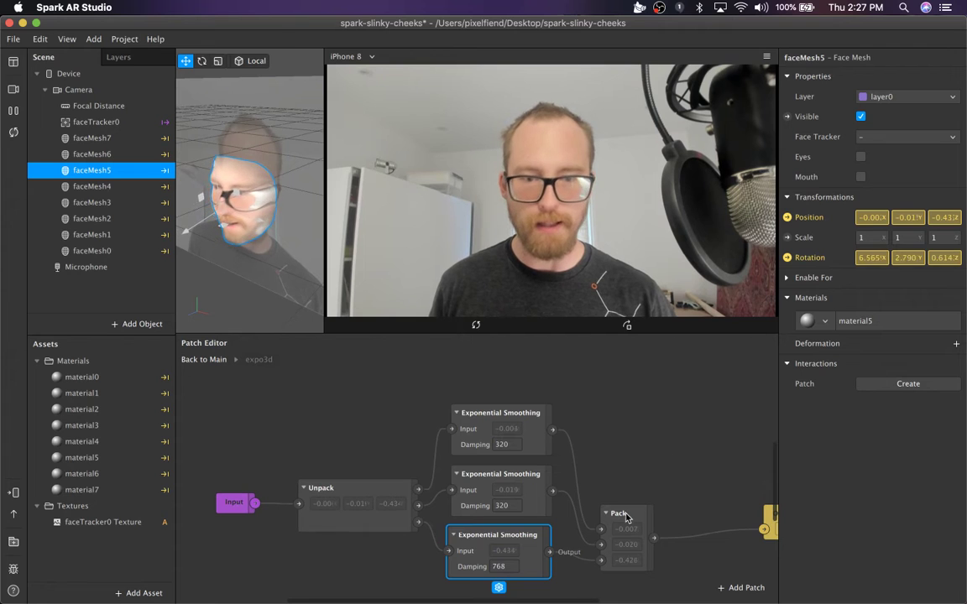
pyautogui.moveTo(625, 518); pyautogui.dragTo(617, 470)
pyautogui.hscroll(5, 689, 468)
pyautogui.click(689, 468)
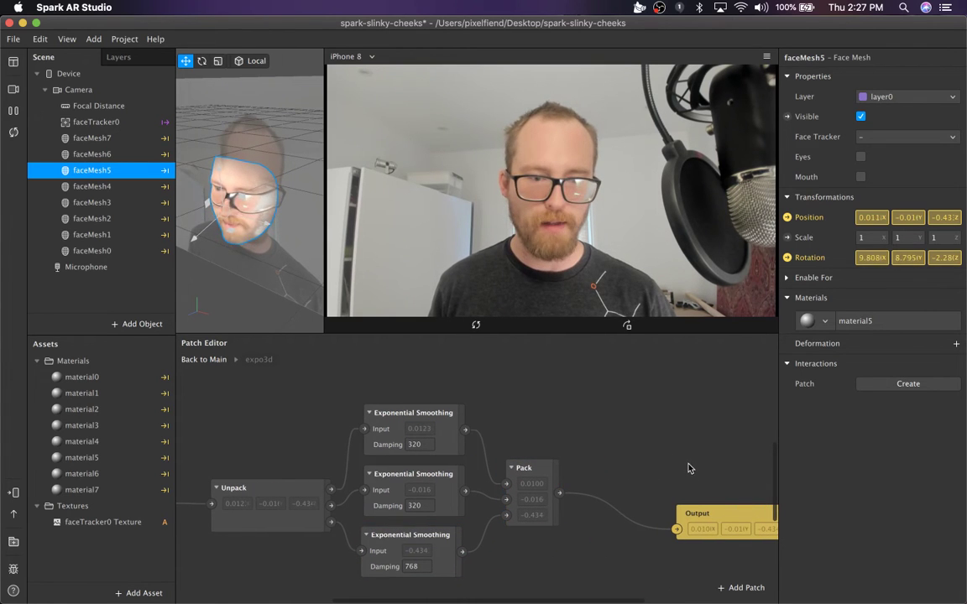
pyautogui.moveTo(725, 514); pyautogui.dragTo(642, 476)
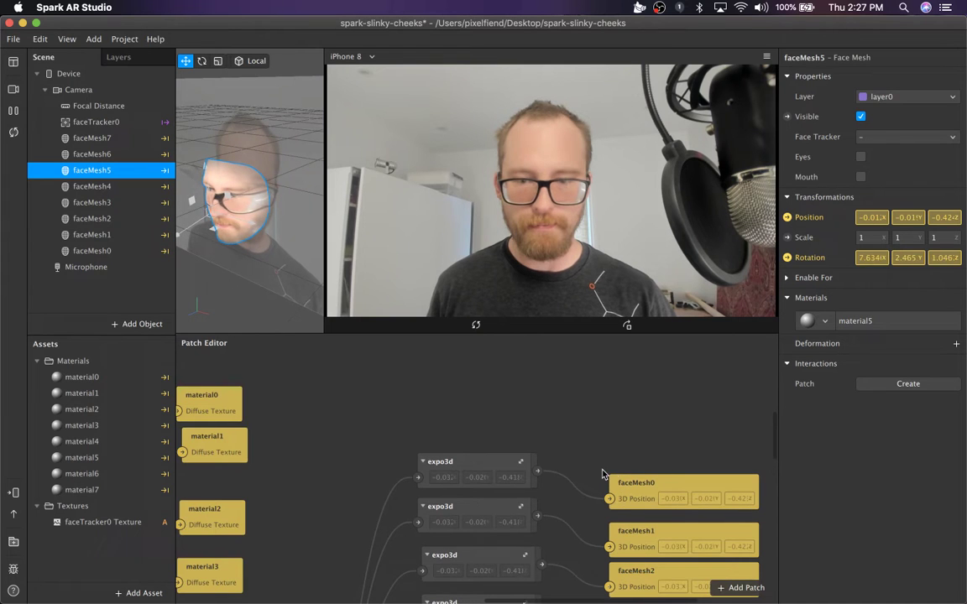
# - Select faceMesh7 through faceMesh1 together, then reselect only faceMesh0
pyautogui.hscroll(-10, 602, 475)
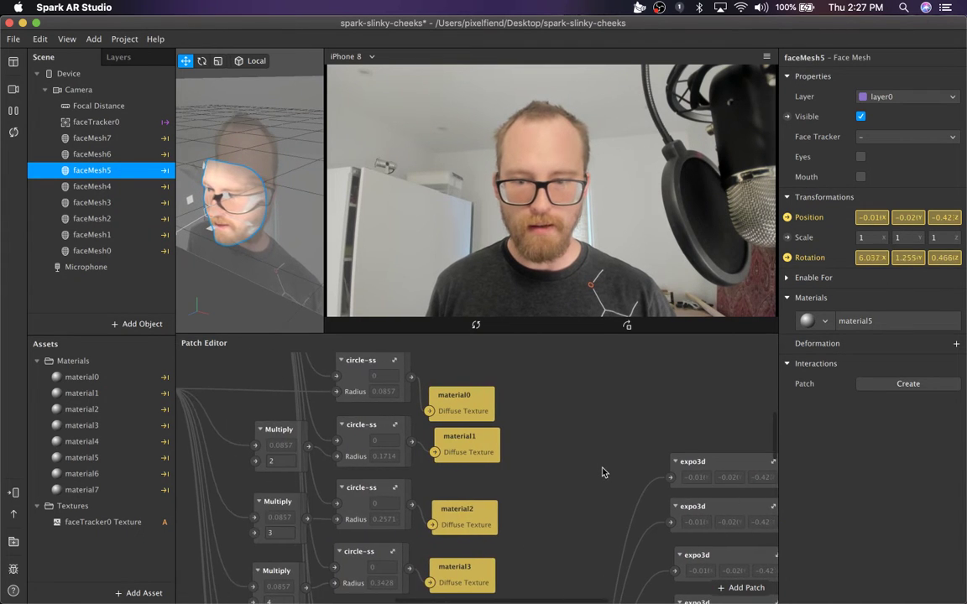
pyautogui.scroll(3, 602, 474)
pyautogui.hscroll(-3, 602, 474)
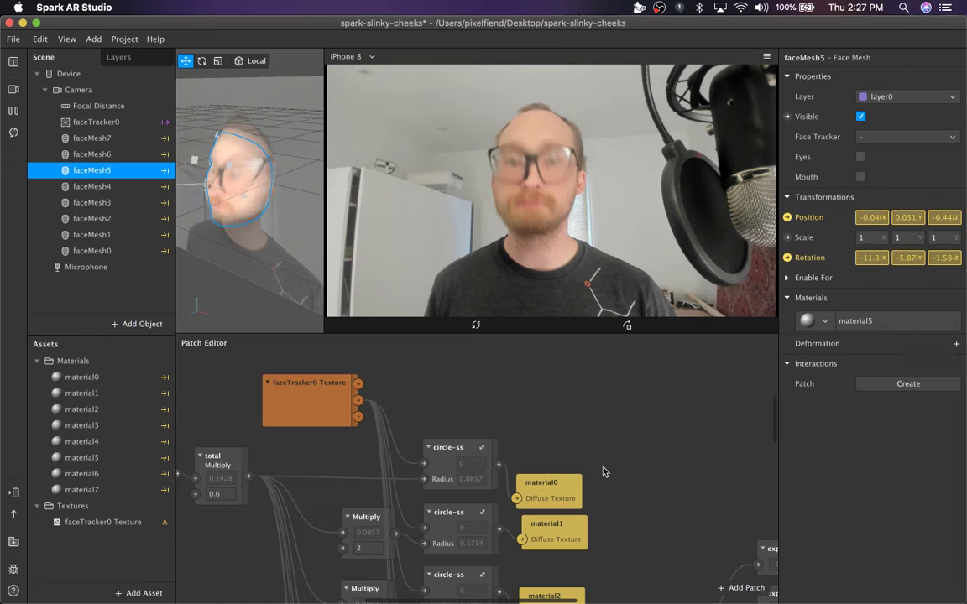
pyautogui.click(121, 144)
pyautogui.keyDown('shift'); pyautogui.click(116, 237); pyautogui.keyUp('shift')
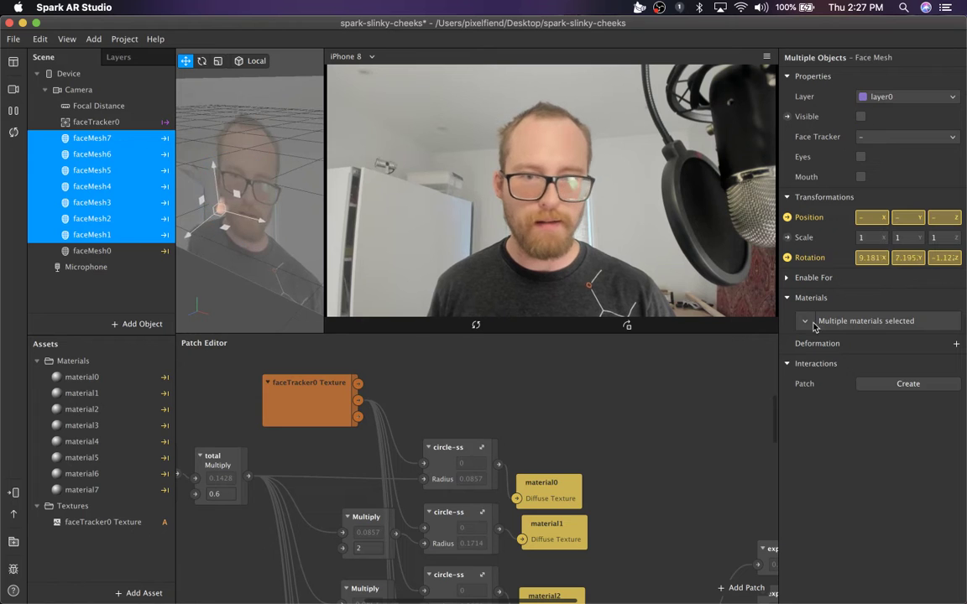
pyautogui.click(87, 252)
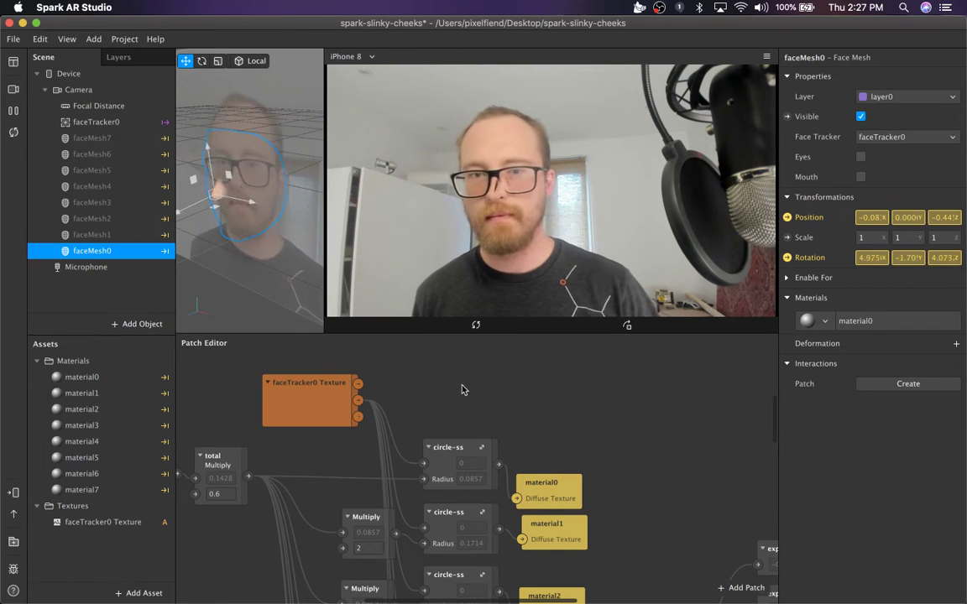
# - Show faceTracker0's settings, with Face 1 tracking and its faceTracker0 Texture
pyautogui.hscroll(-10, 460, 379)
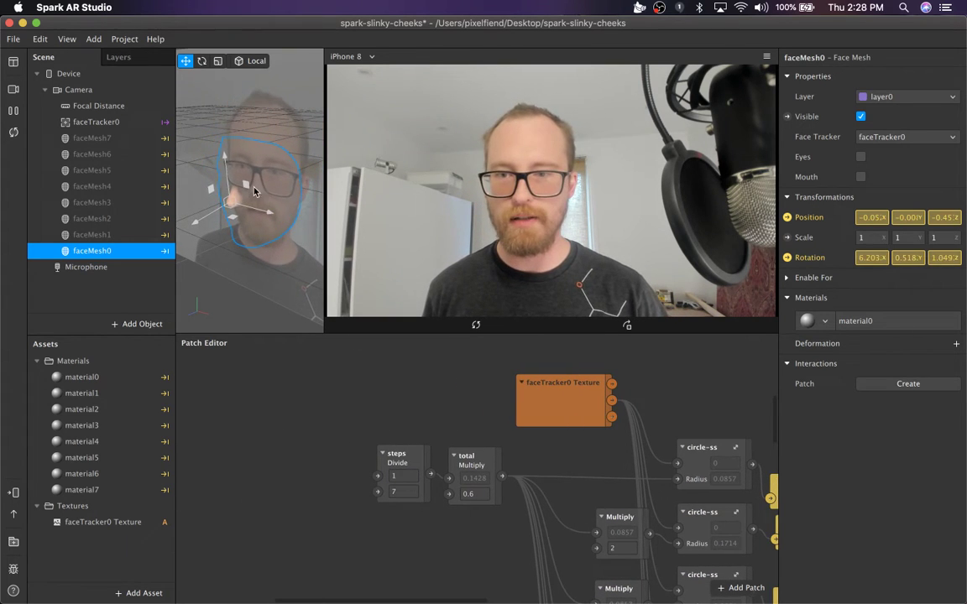
pyautogui.click(141, 124)
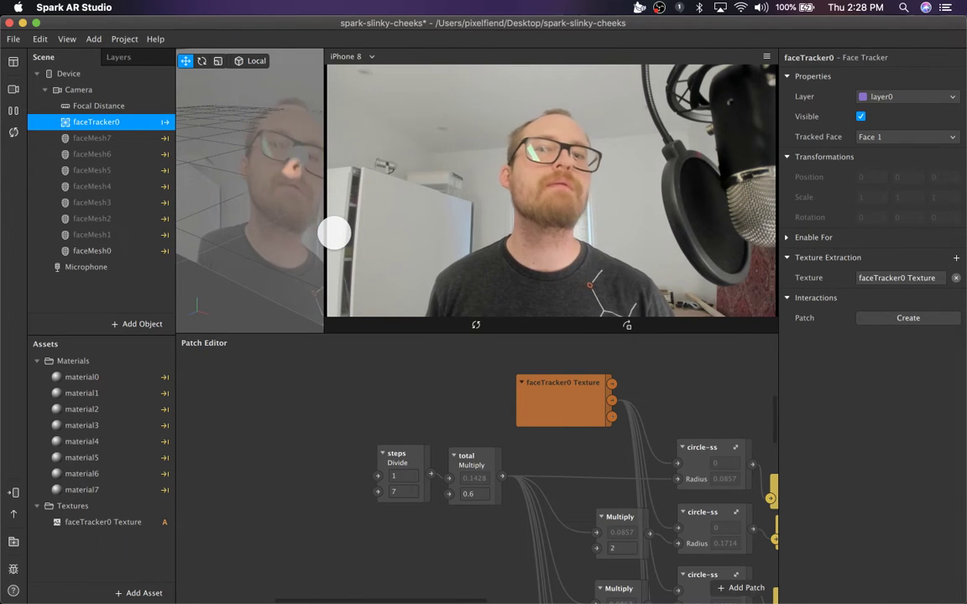
pyautogui.hscroll(10, 394, 431)
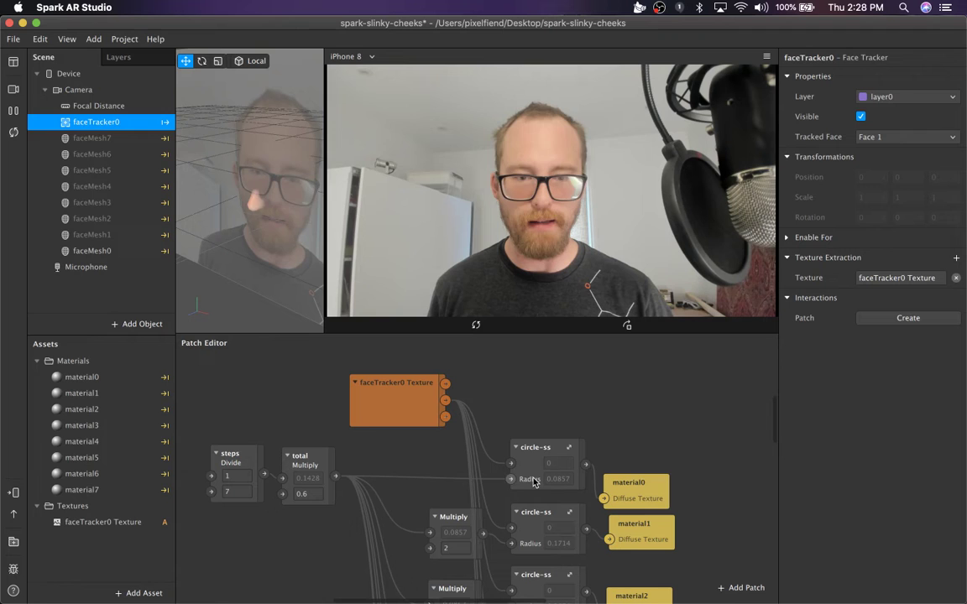
# - Open the first circle-ss group and reposition the SDF Circle, Radius and Smooth Step patches
pyautogui.click(540, 451)
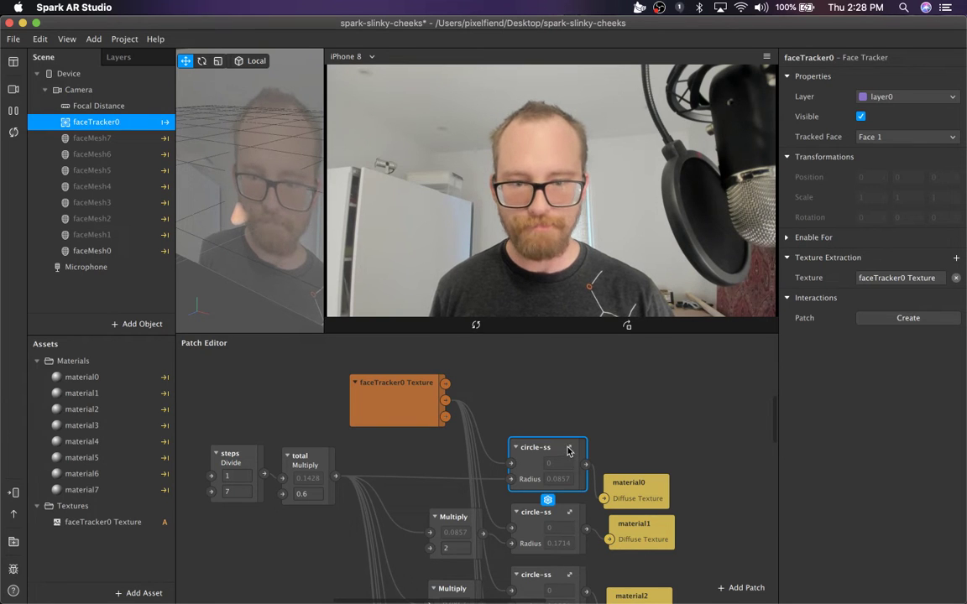
pyautogui.doubleClick(559, 456)
pyautogui.hscroll(-15, 558, 460)
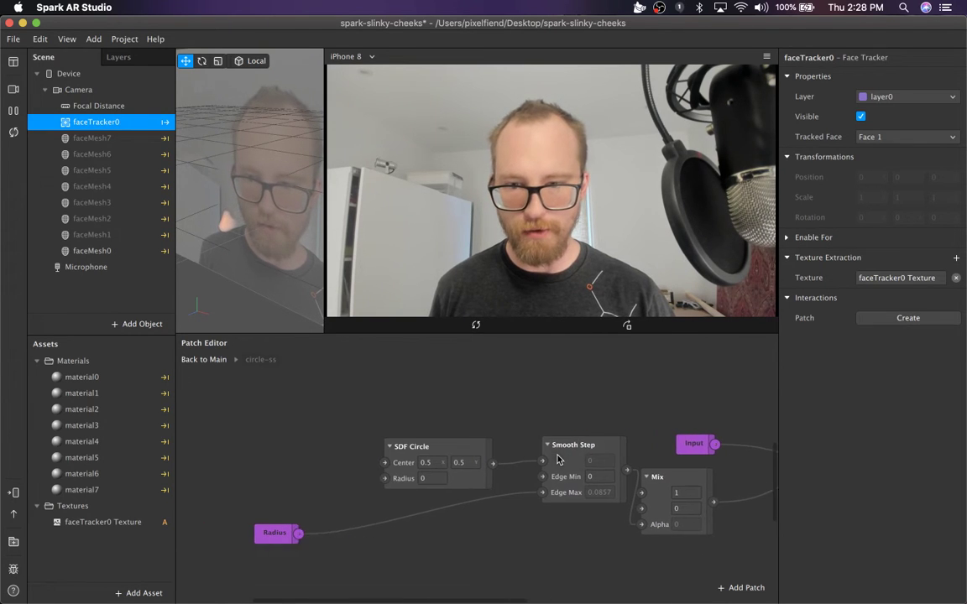
pyautogui.moveTo(529, 447); pyautogui.dragTo(537, 417)
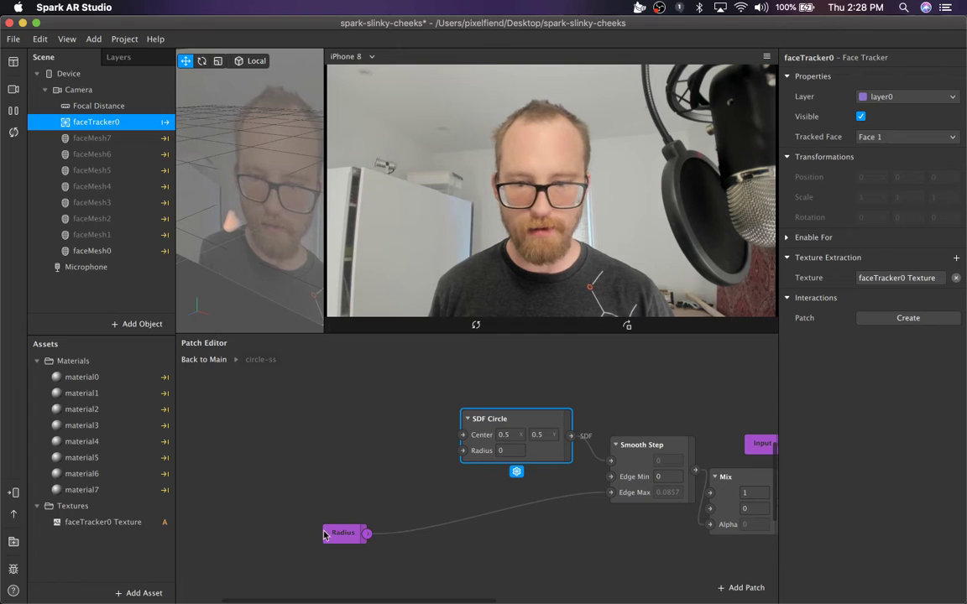
pyautogui.moveTo(325, 535); pyautogui.dragTo(484, 527)
pyautogui.moveTo(664, 452); pyautogui.dragTo(652, 453)
# - Move the Input patch up toward Pack and nudge the Radius patch up
pyautogui.hscroll(15, 647, 455)
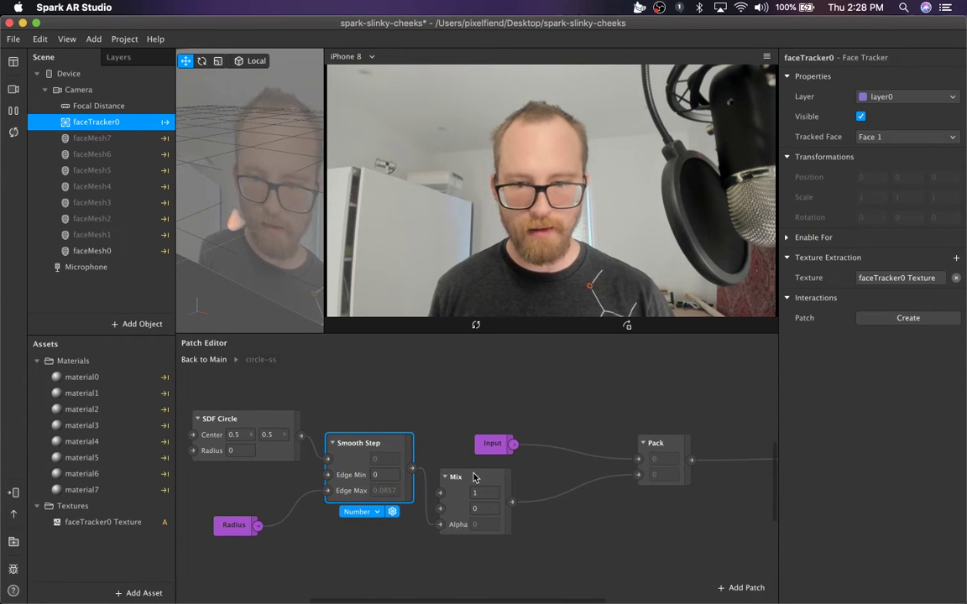
pyautogui.click(475, 513)
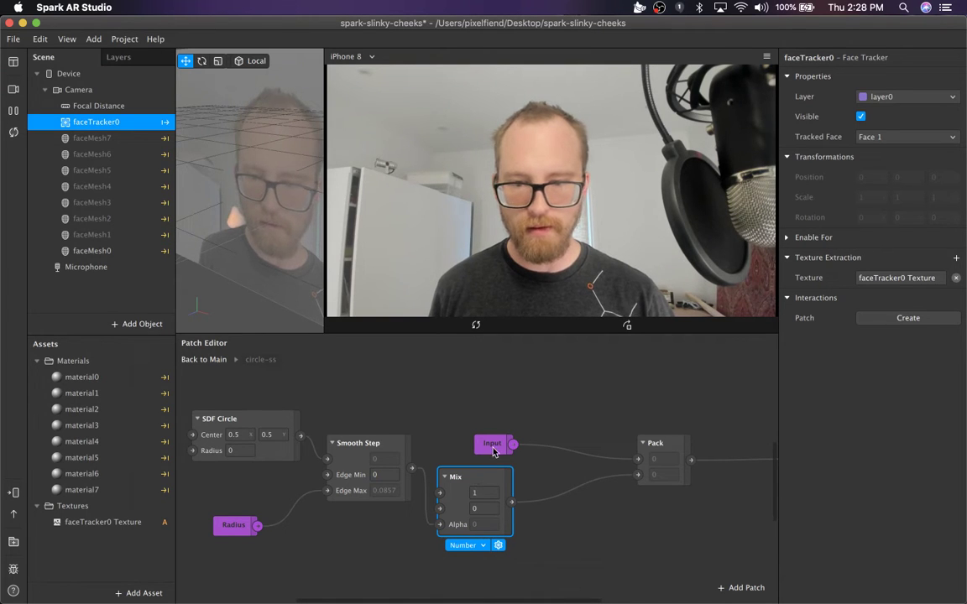
pyautogui.moveTo(502, 452); pyautogui.dragTo(597, 433)
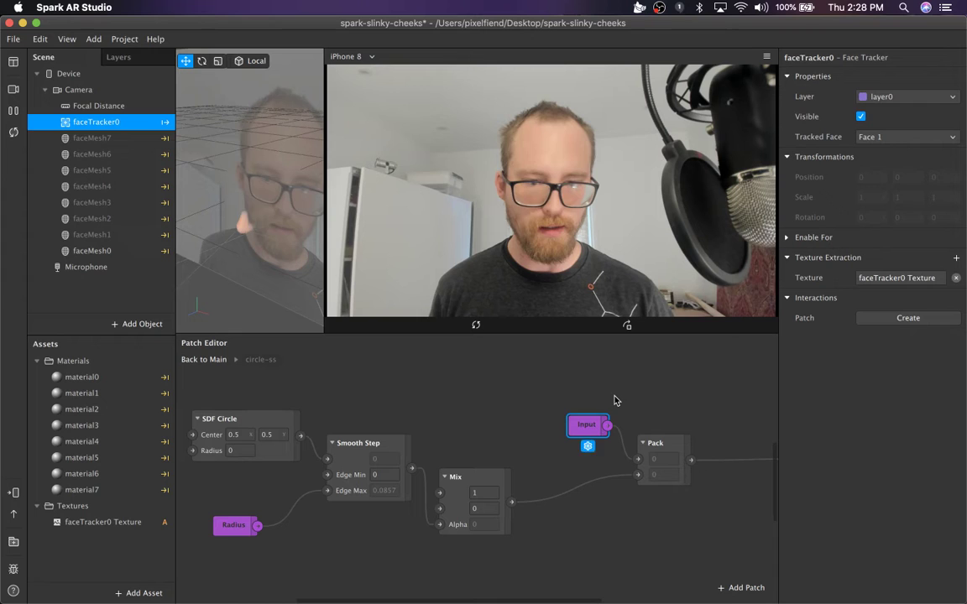
pyautogui.click(614, 401)
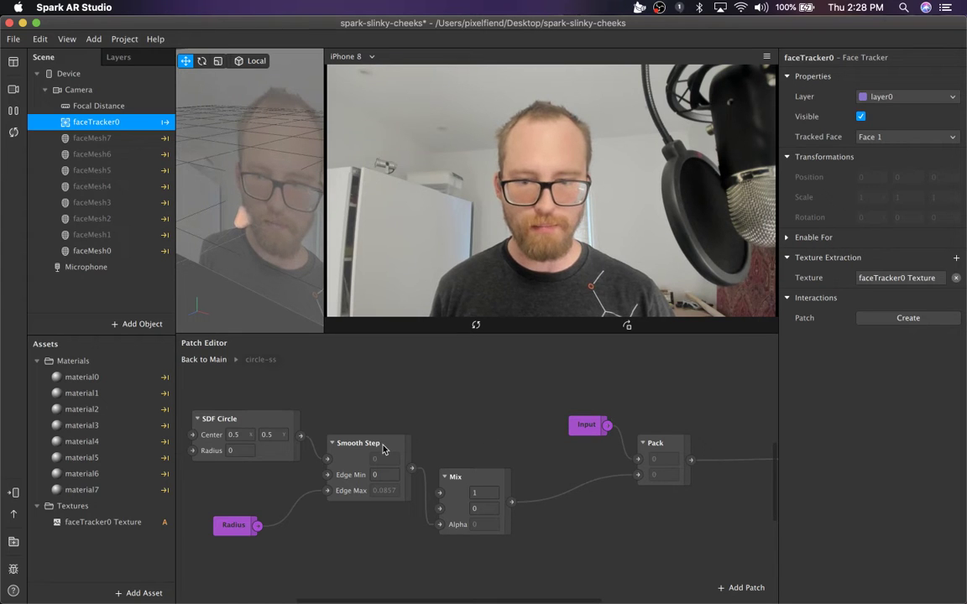
pyautogui.hscroll(-5, 433, 447)
pyautogui.moveTo(336, 529)
pyautogui.mouseDown()
pyautogui.moveTo(336, 517)
pyautogui.moveTo(362, 504)
pyautogui.moveTo(339, 517)
pyautogui.mouseUp()
pyautogui.click(416, 520)
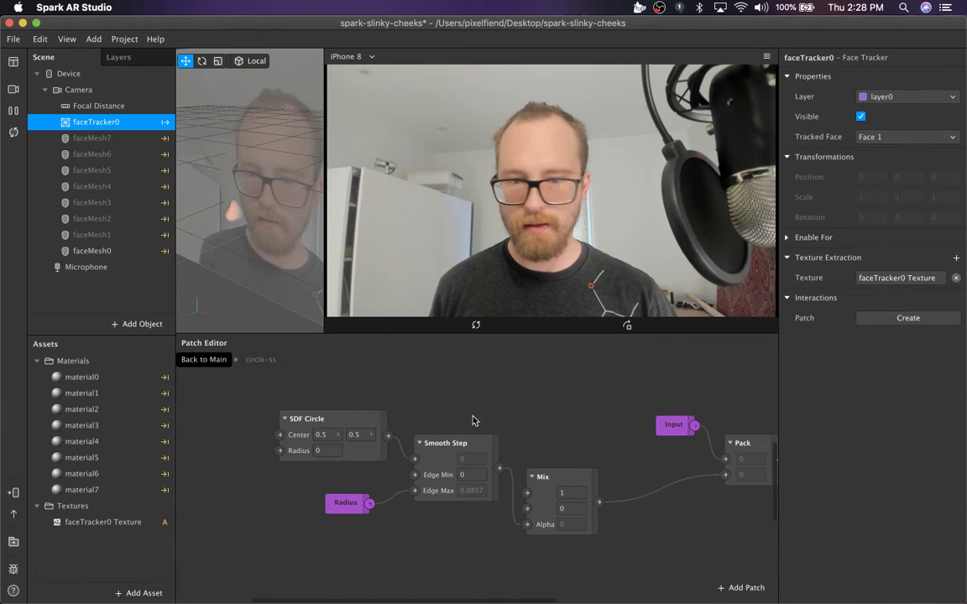
# - Back on the main graph, check the total Multiply's 0.0857 output feeding circle-ss Radius
pyautogui.click(204, 359)
pyautogui.hscroll(-5, 351, 455)
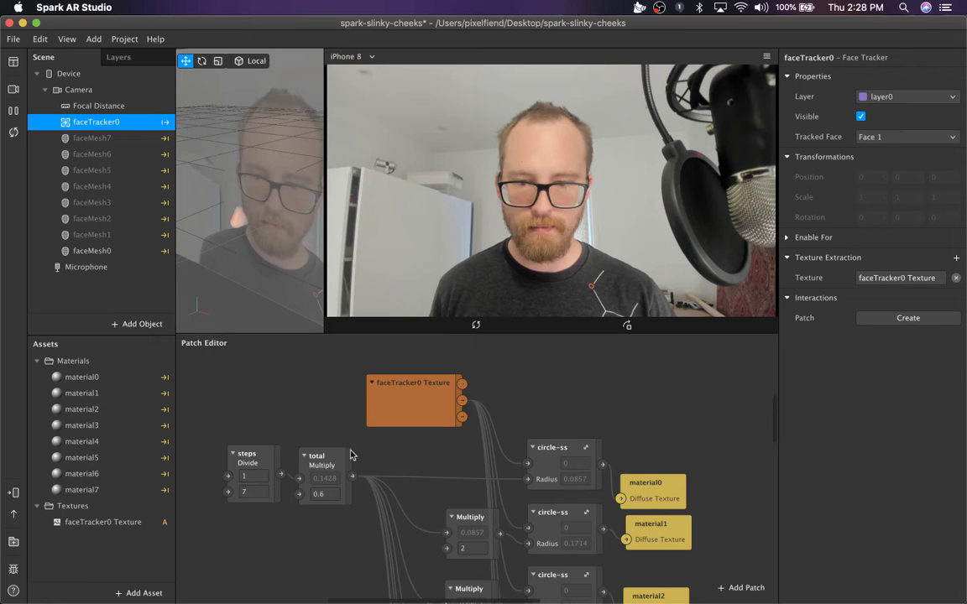
pyautogui.scroll(-3, 351, 455)
pyautogui.scroll(3, 524, 460)
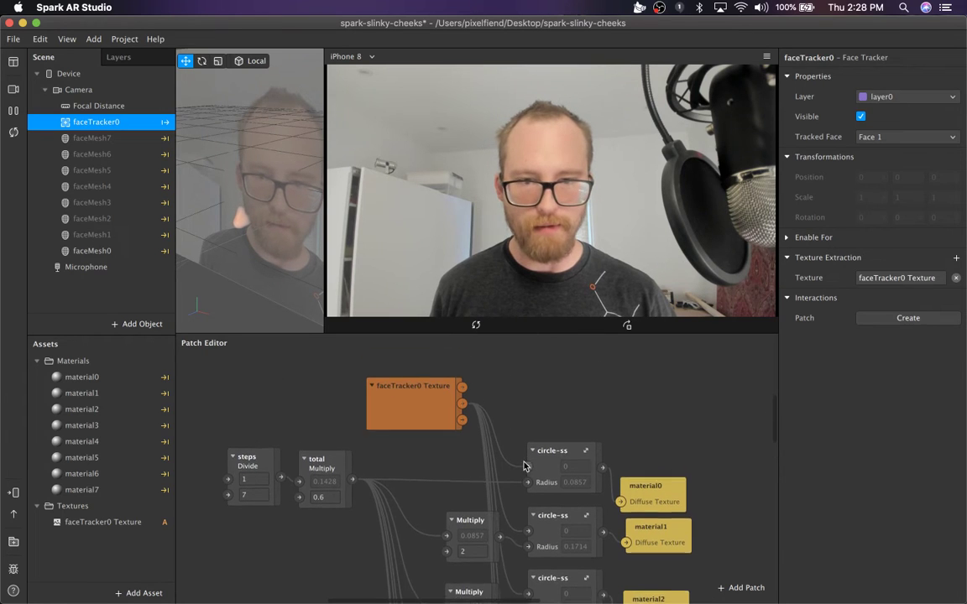
pyautogui.click(329, 468)
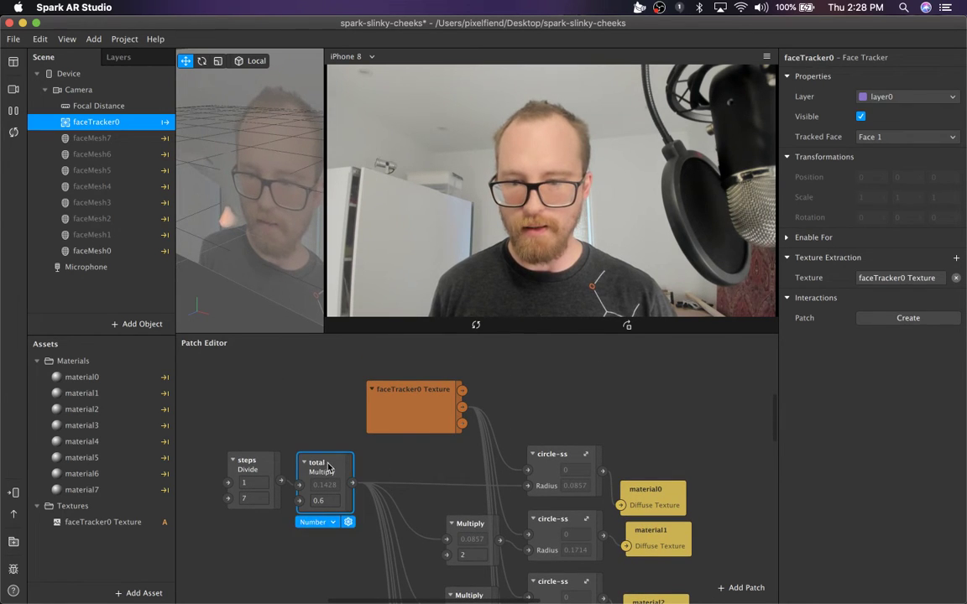
pyautogui.click(419, 485)
pyautogui.click(279, 455)
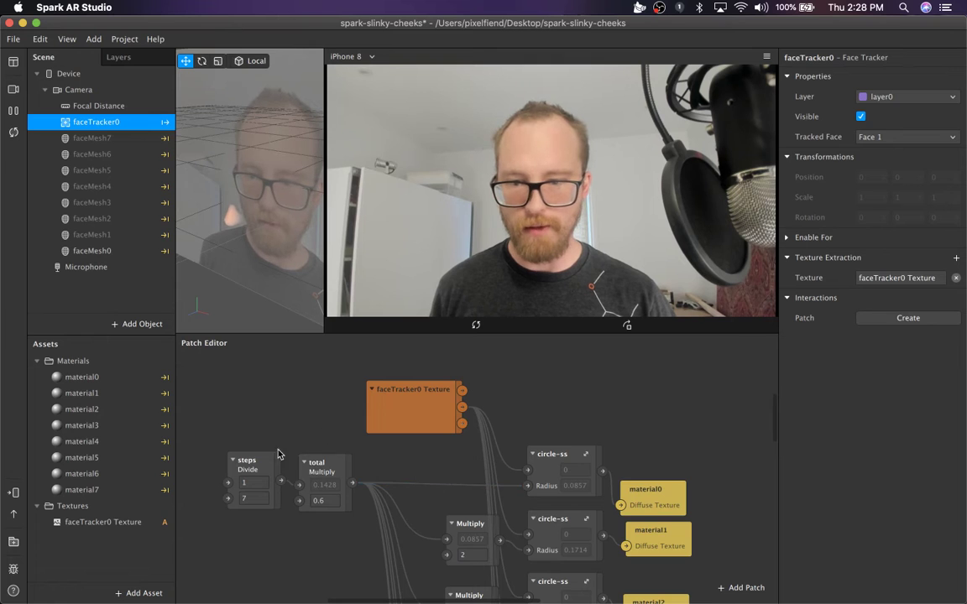
# - Inspect the steps Divide patch, then the total Multiply patch again
pyautogui.click(244, 467)
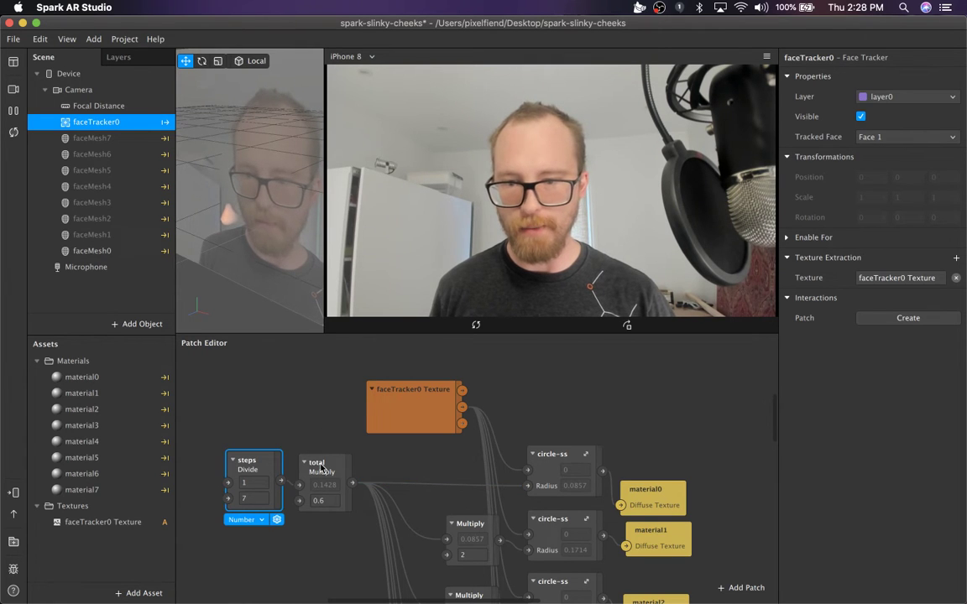
pyautogui.scroll(-5, 378, 503)
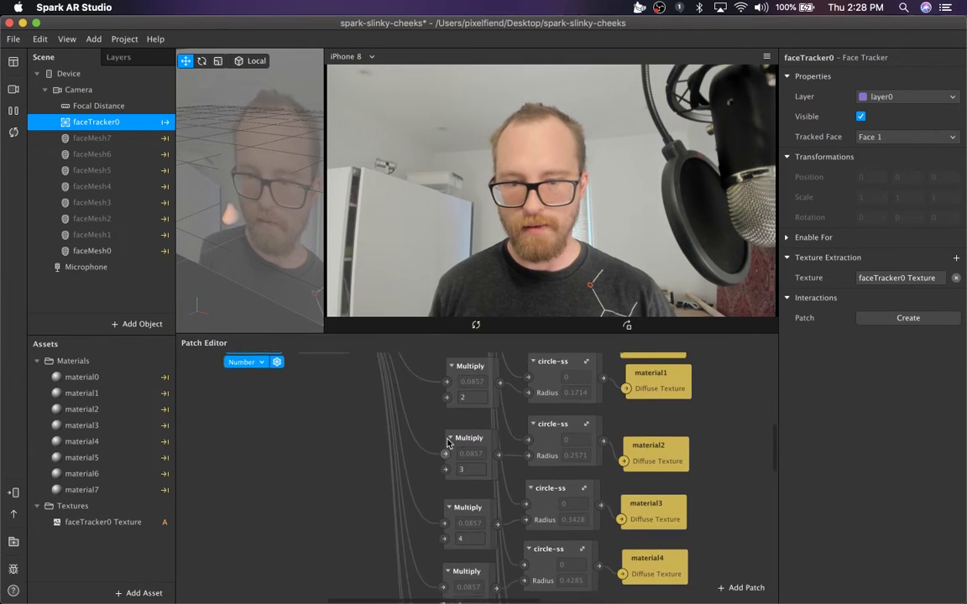
pyautogui.scroll(4, 432, 512)
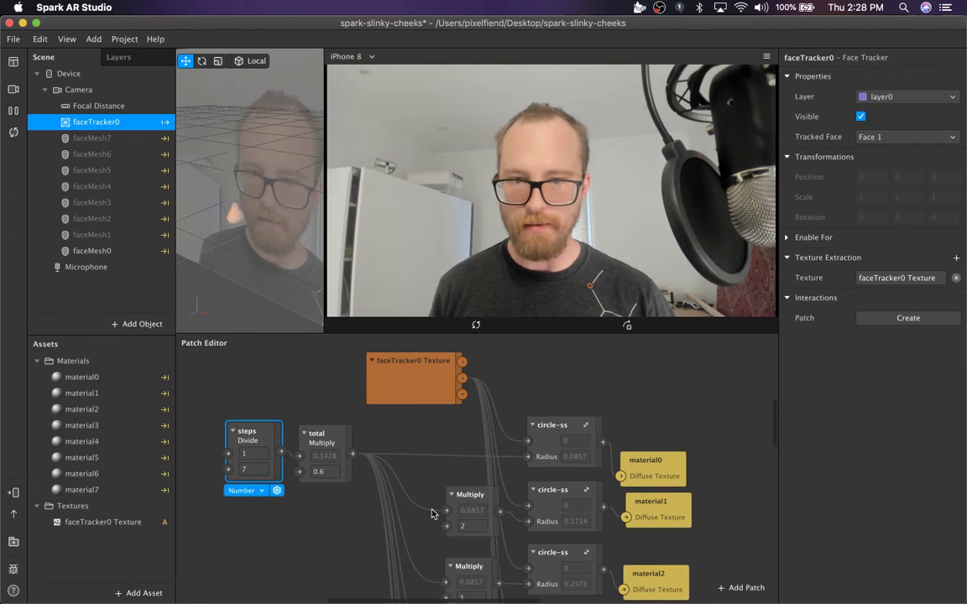
pyautogui.scroll(1, 432, 513)
pyautogui.click(313, 443)
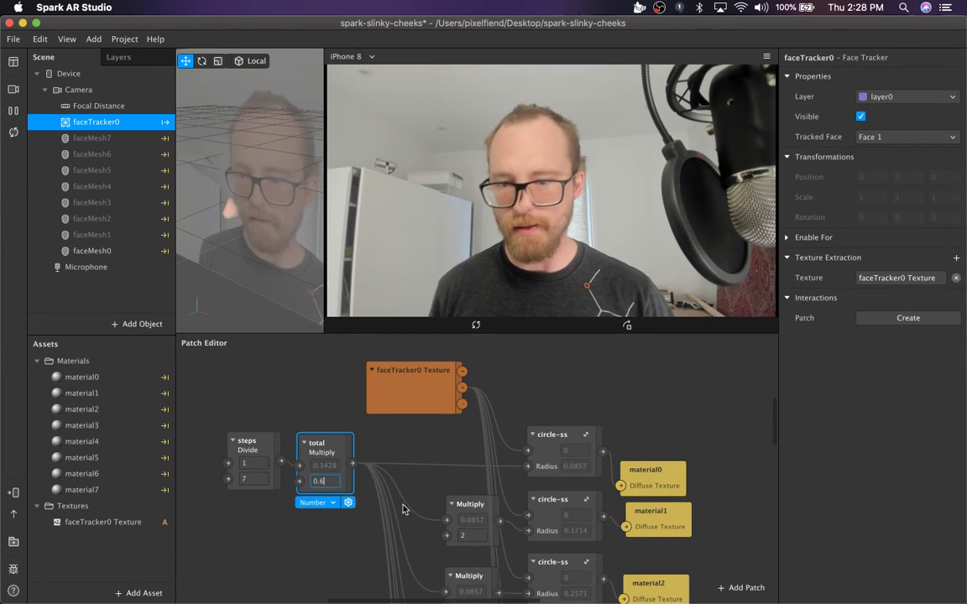
# - Select faceMesh1 through faceMesh7 and make them visible
pyautogui.click(88, 234)
pyautogui.keyDown('shift'); pyautogui.click(88, 137); pyautogui.keyUp('shift')
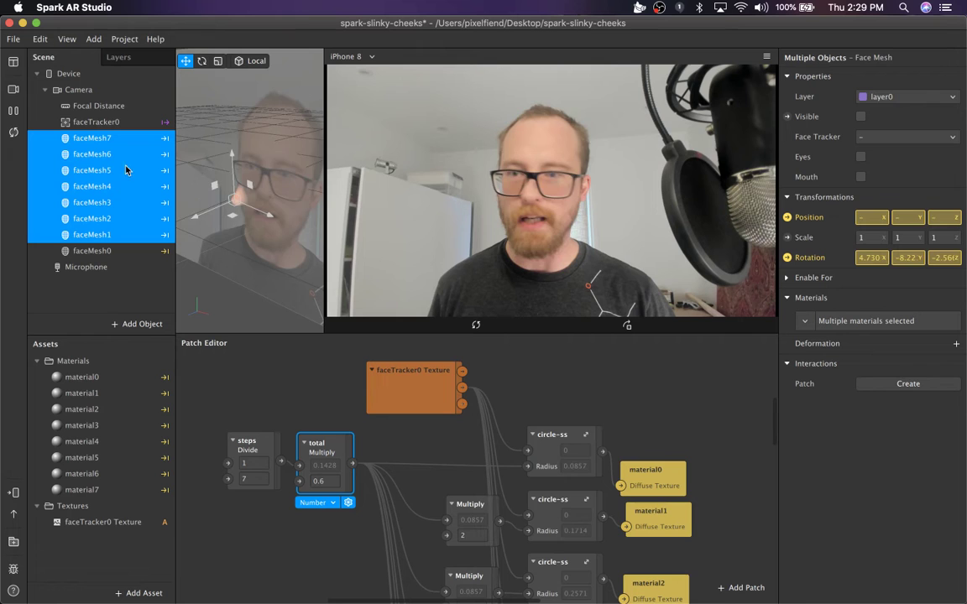
pyautogui.click(861, 117)
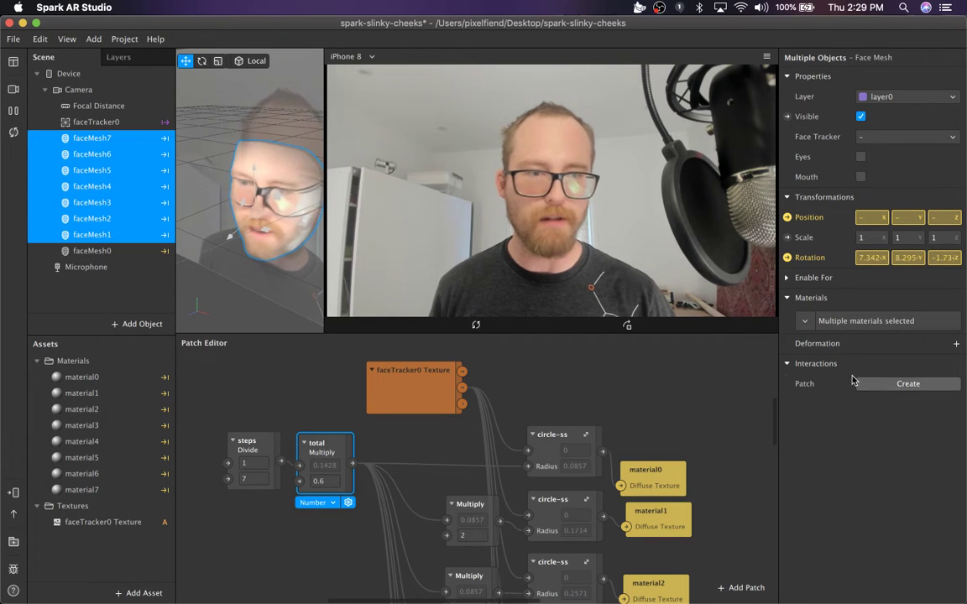
# - Change the total Multiply factor from 0.6 to 0.3, then to 0.1
pyautogui.click(400, 400)
pyautogui.click(335, 483)
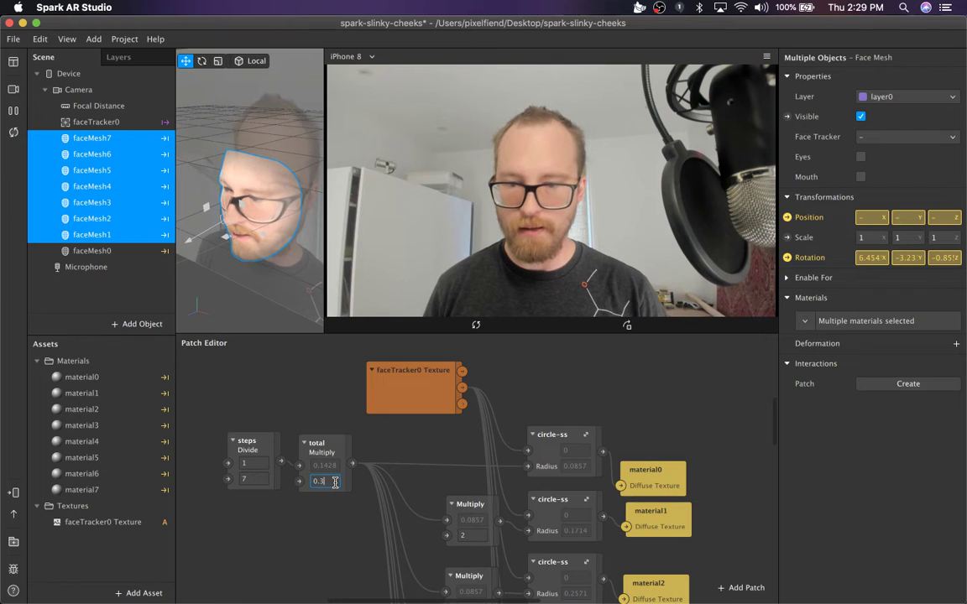
pyautogui.press('Return')
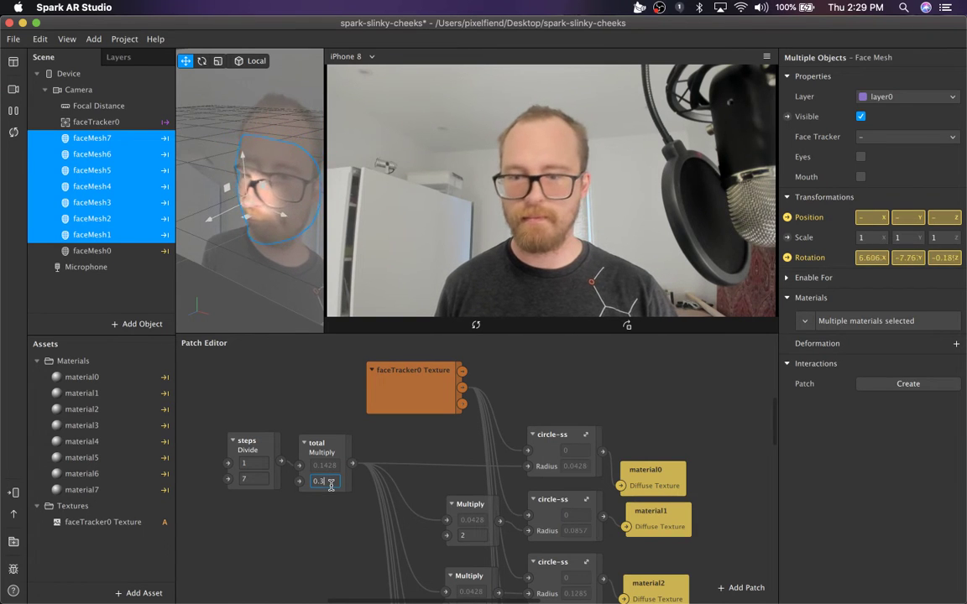
pyautogui.press('BackSpace')
pyautogui.write('1')
pyautogui.press('Return')
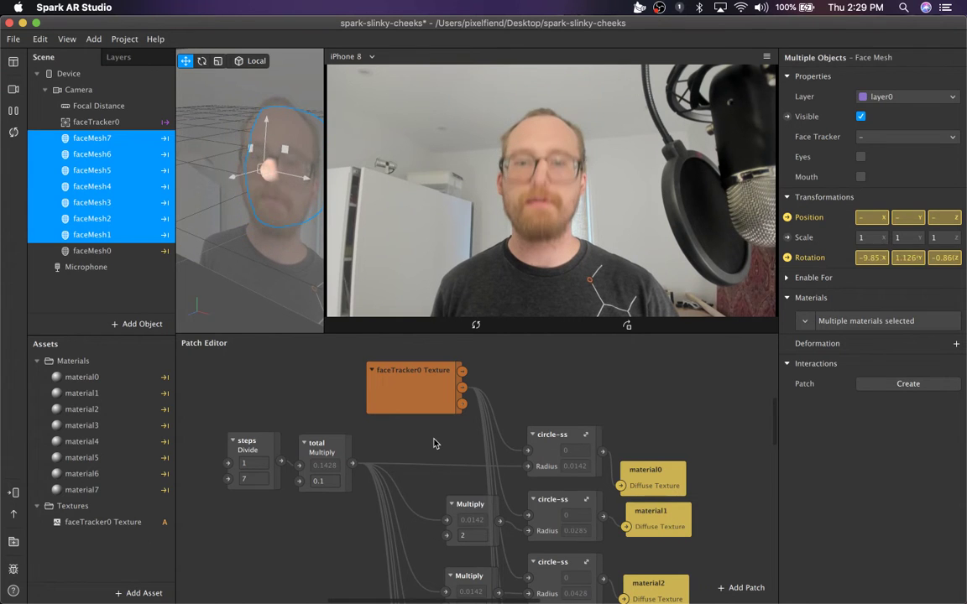
# - Delete faceTracker0 and faceMesh0 through faceMesh7 from the scene
pyautogui.scroll(-3, 447, 467)
pyautogui.scroll(-15, 447, 467)
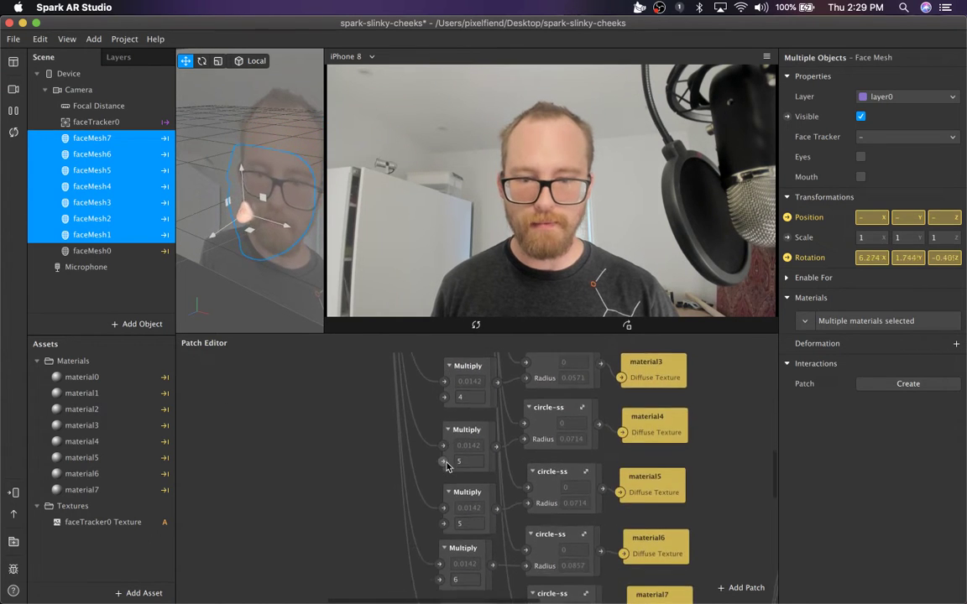
pyautogui.hscroll(5, 447, 467)
pyautogui.scroll(-5, 447, 468)
pyautogui.hscroll(10, 447, 468)
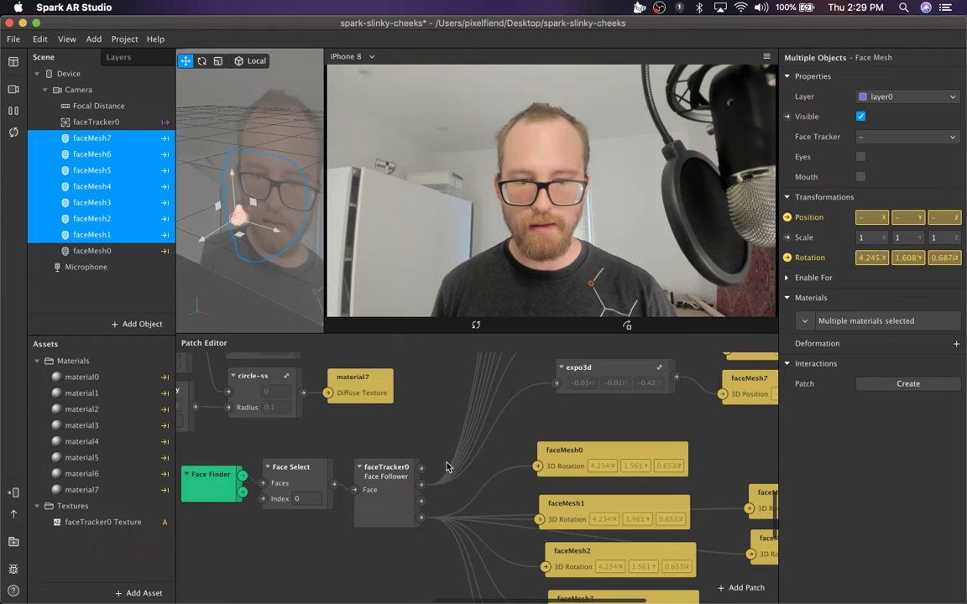
pyautogui.scroll(5, 448, 468)
pyautogui.scroll(4, 447, 467)
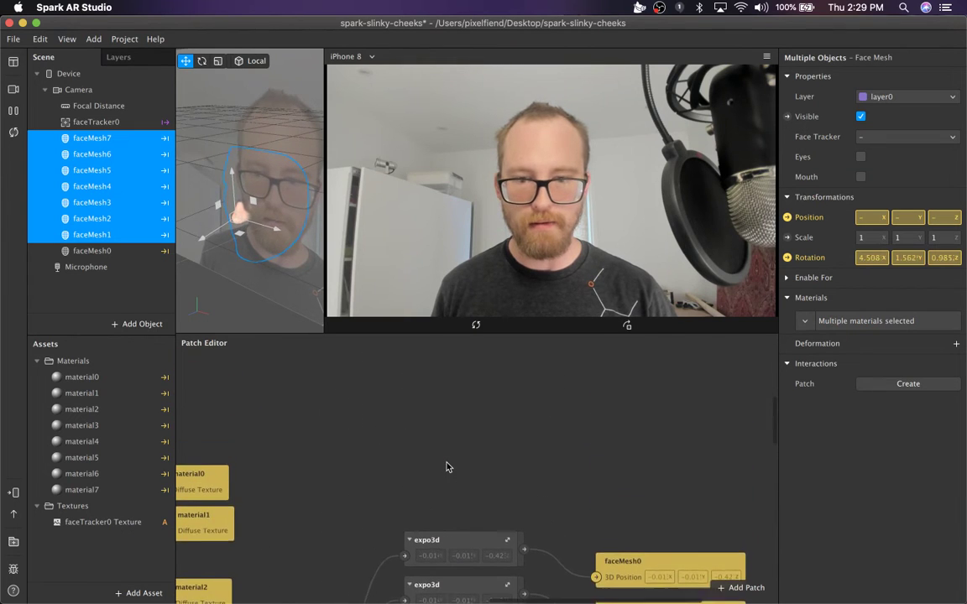
pyautogui.hscroll(-6, 256, 356)
pyautogui.hscroll(-2, 256, 356)
pyautogui.click(129, 250)
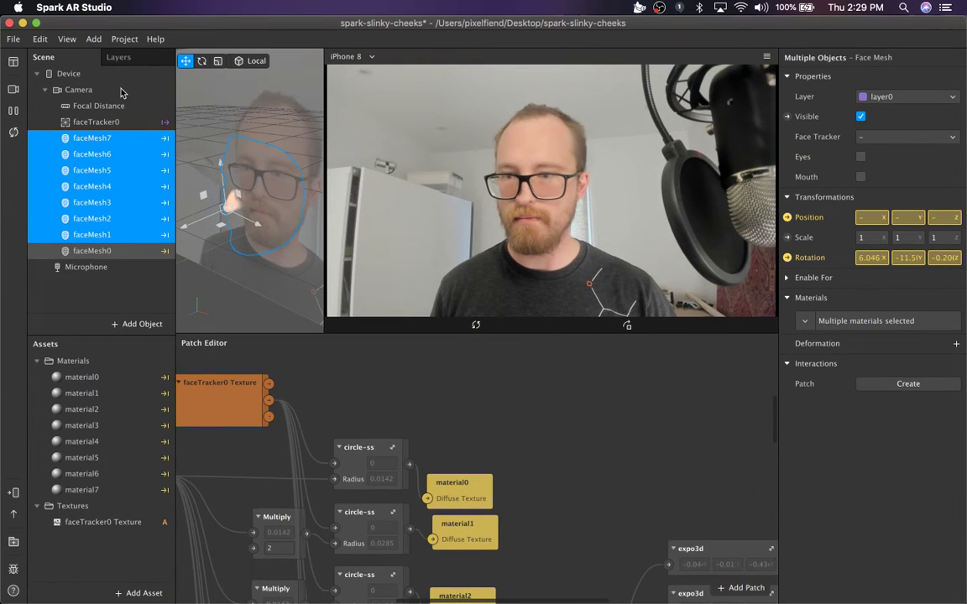
pyautogui.keyDown('shift'); pyautogui.click(110, 126); pyautogui.keyUp('shift')
pyautogui.rightClick(110, 125)
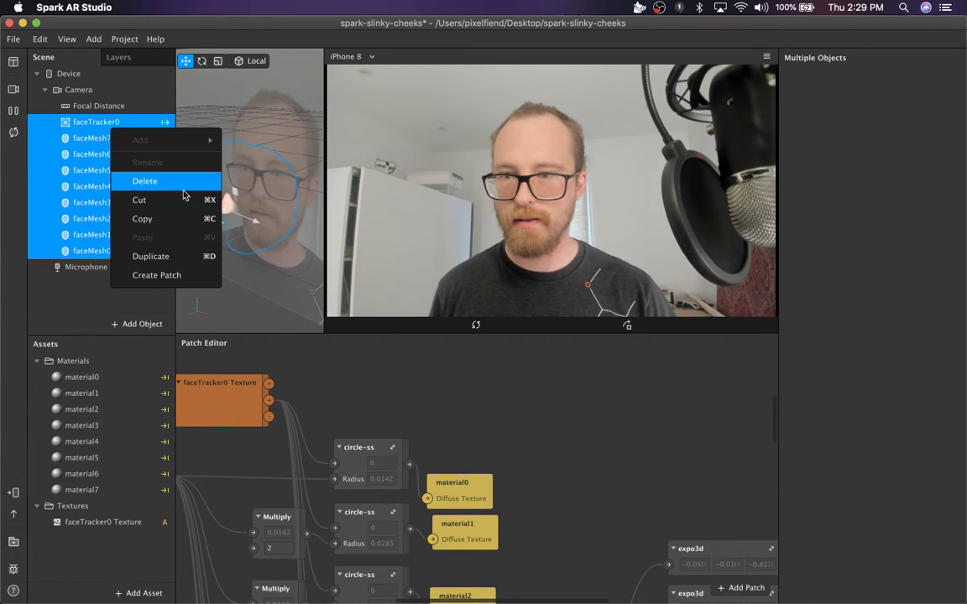
pyautogui.press('Return')
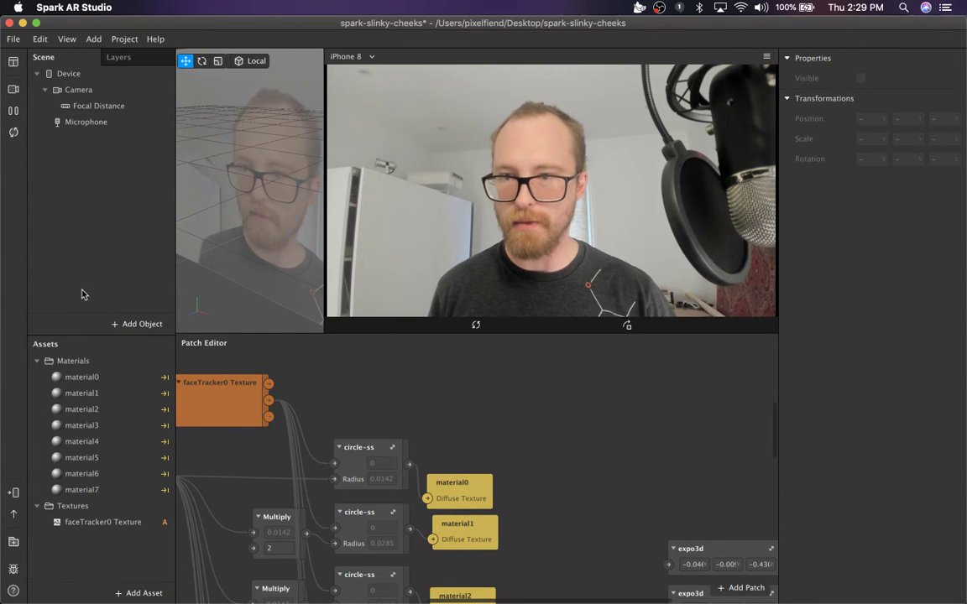
# - Delete all eight materials, material0 through material7, from Assets
pyautogui.click(94, 377)
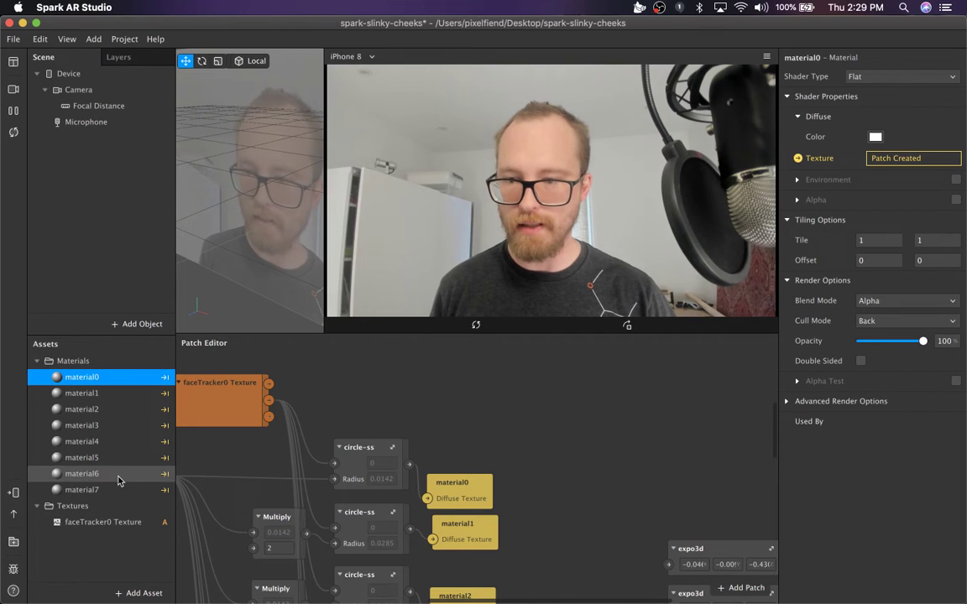
pyautogui.press('super+a')
pyautogui.rightClick(81, 427)
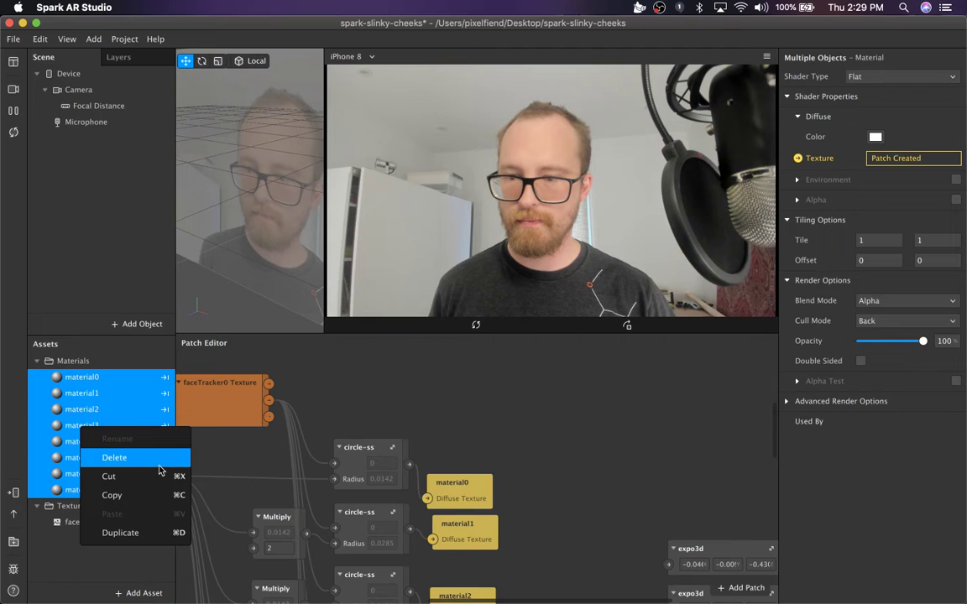
pyautogui.press('Return')
# - Delete the faceTracker0 Texture from Assets
pyautogui.click(72, 378)
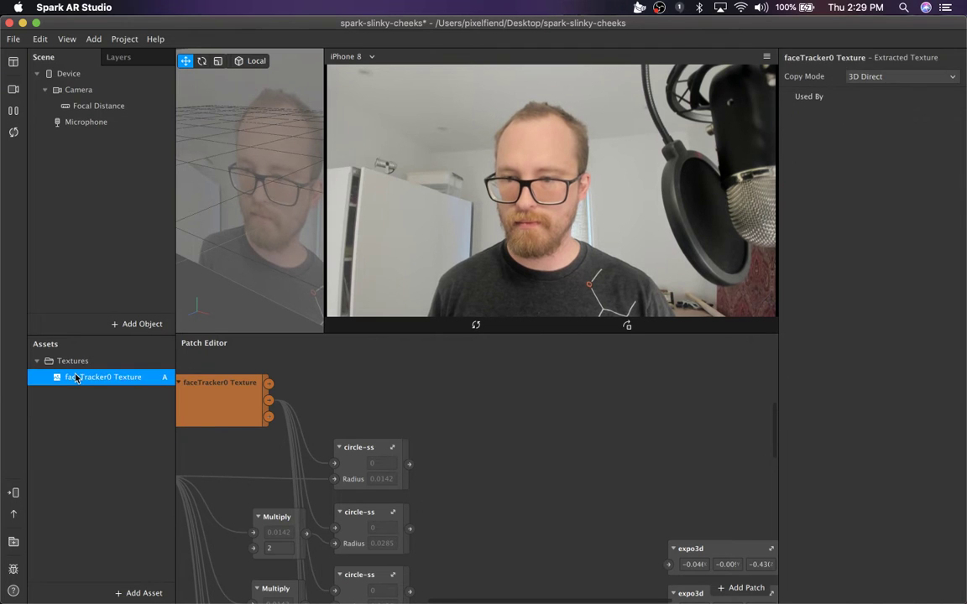
pyautogui.rightClick(75, 377)
pyautogui.press('Return')
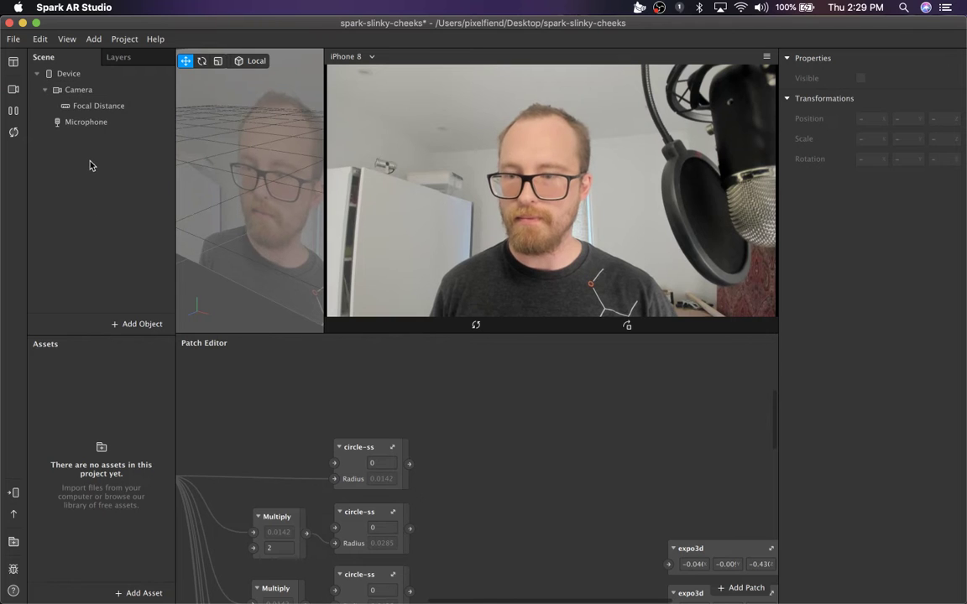
# - Add a face mesh under Camera, creating faceTracker0 with faceMesh0
pyautogui.rightClick(94, 90)
pyautogui.moveTo(133, 102)
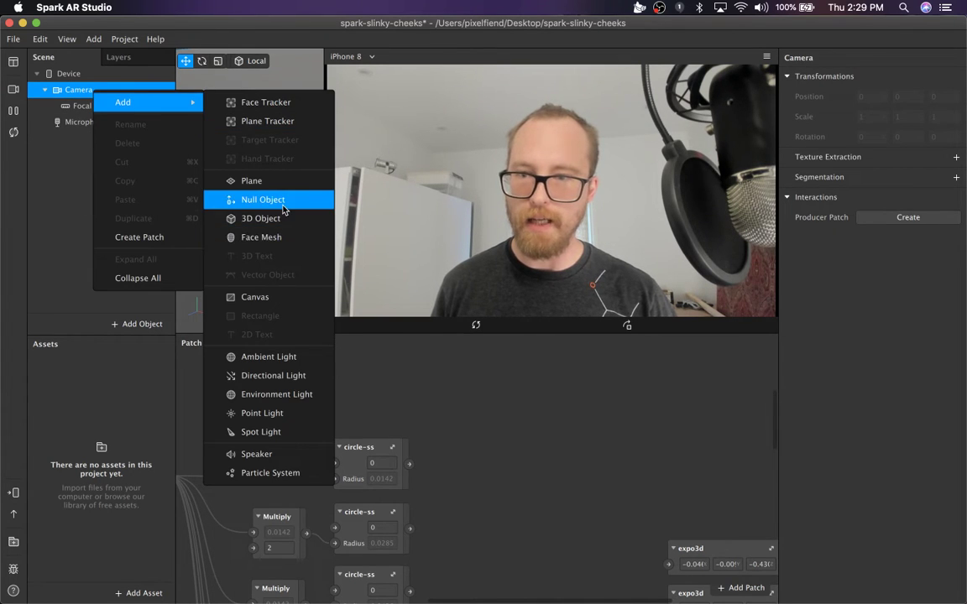
pyautogui.press('Return')
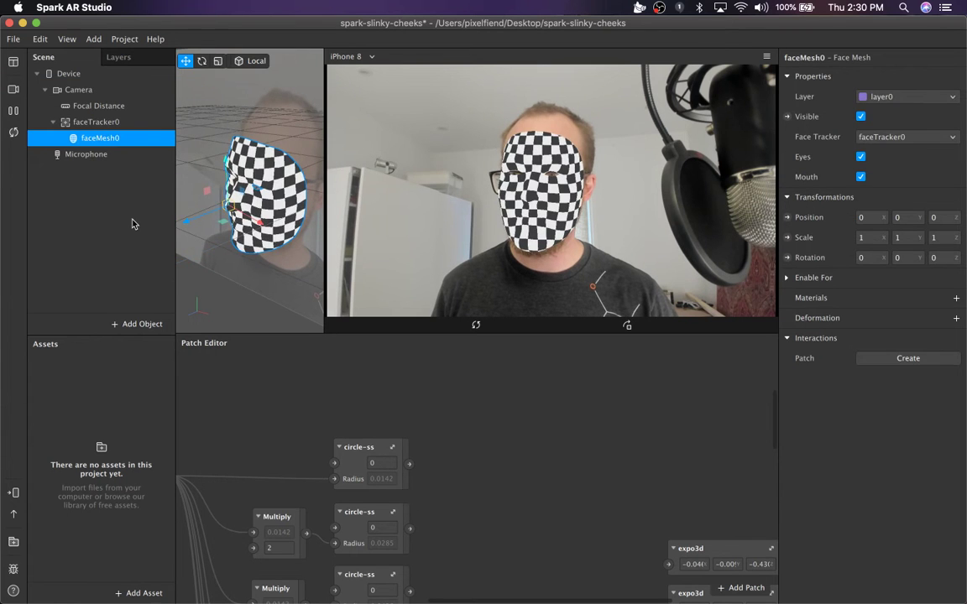
pyautogui.click(105, 122)
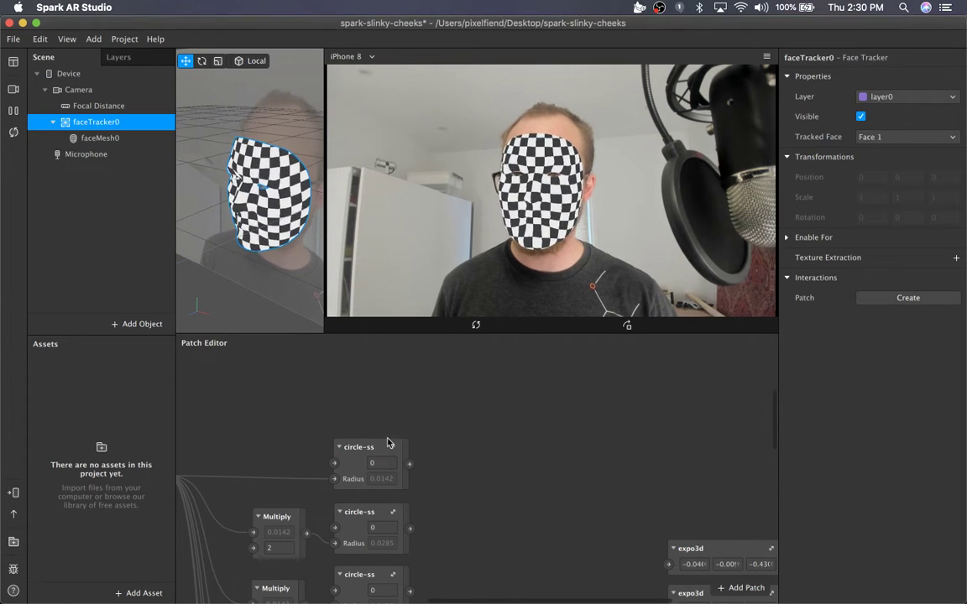
# - Keep the top circle-ss node and delete the steps, total, Multiply and other circle-ss nodes
pyautogui.hscroll(-10, 439, 476)
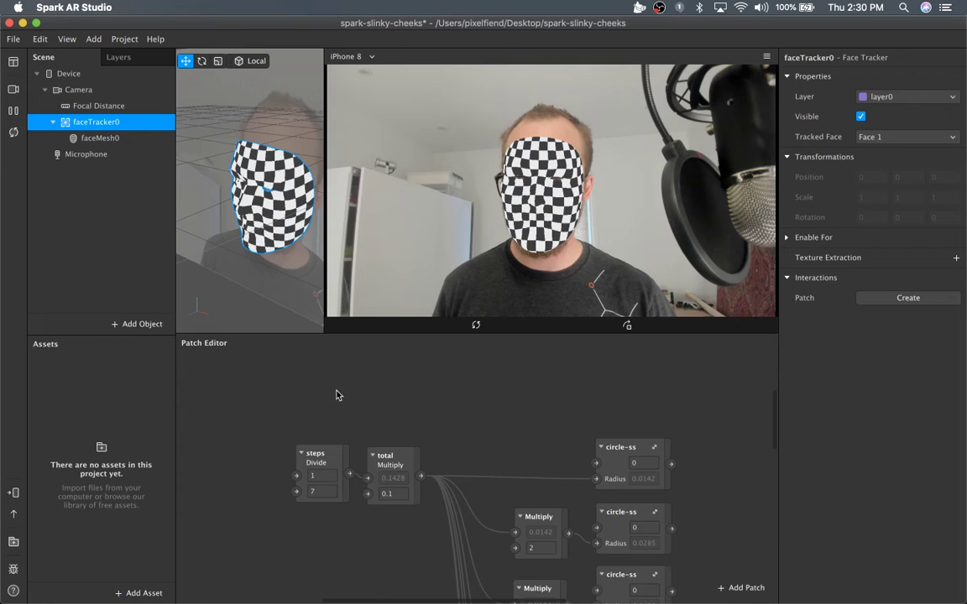
pyautogui.moveTo(311, 379); pyautogui.dragTo(642, 581)
pyautogui.click(445, 399)
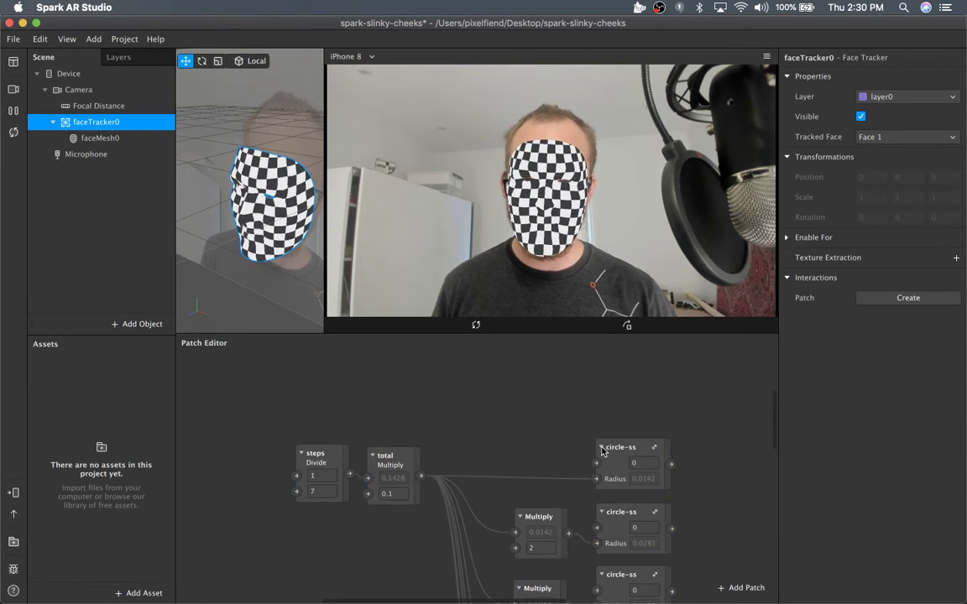
pyautogui.moveTo(621, 447); pyautogui.dragTo(557, 413)
pyautogui.moveTo(512, 390); pyautogui.dragTo(470, 351)
pyautogui.hscroll(3, 470, 352)
pyautogui.click(491, 497)
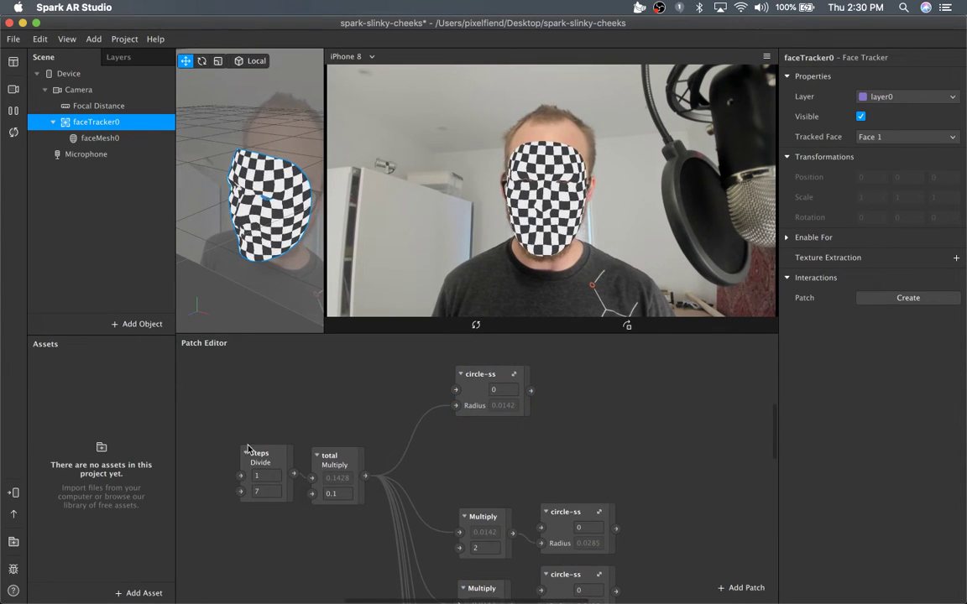
pyautogui.moveTo(201, 401); pyautogui.dragTo(640, 588)
pyautogui.scroll(-5, 647, 538)
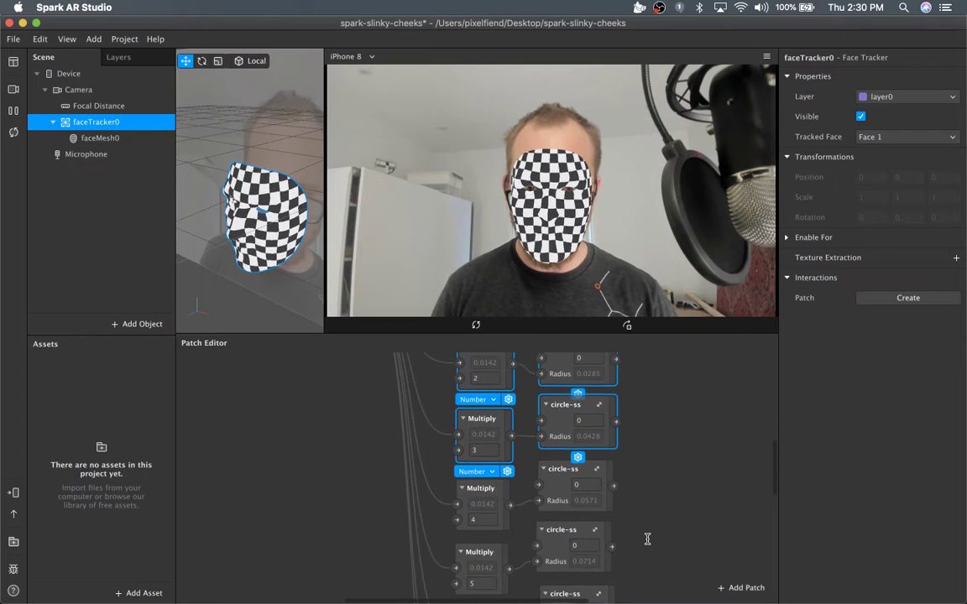
pyautogui.press('BackSpace')
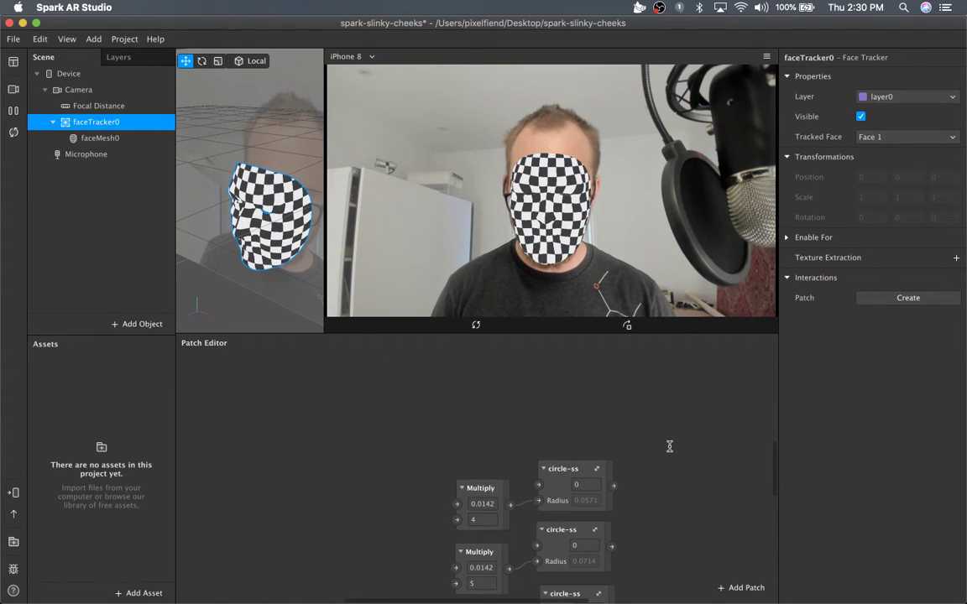
# - Delete the remaining Multiply and circle-ss nodes plus the Face Finder and Face Select patches
pyautogui.scroll(-5, 647, 462)
pyautogui.moveTo(652, 357); pyautogui.dragTo(453, 578)
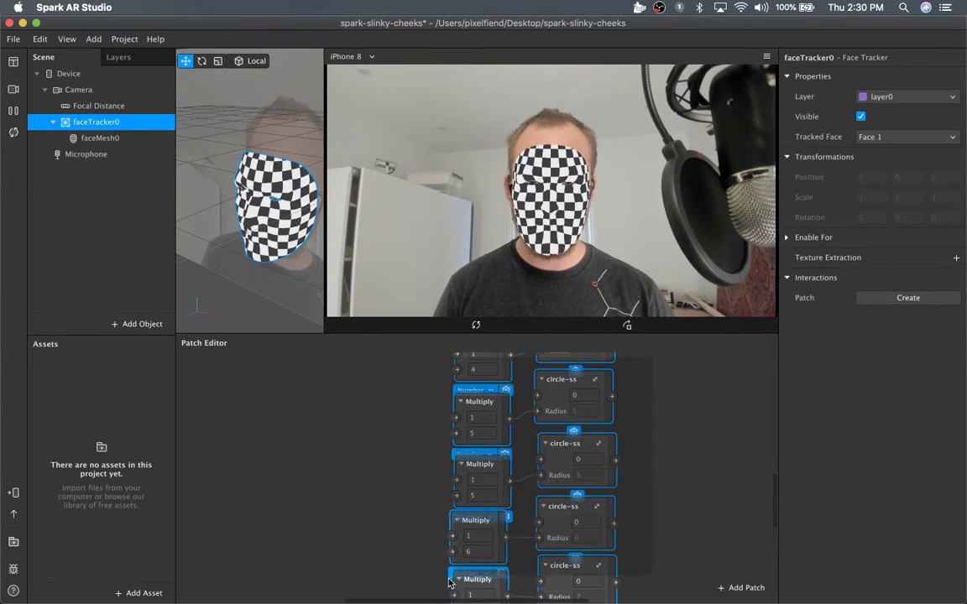
pyautogui.press('BackSpace')
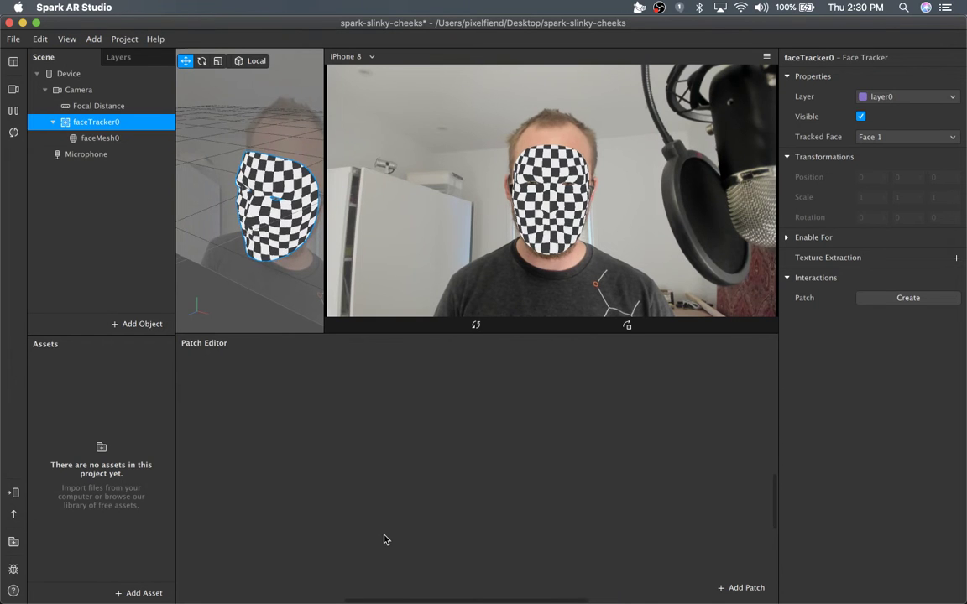
pyautogui.scroll(-5, 384, 540)
pyautogui.scroll(4, 638, 412)
pyautogui.moveTo(671, 418); pyautogui.dragTo(489, 534)
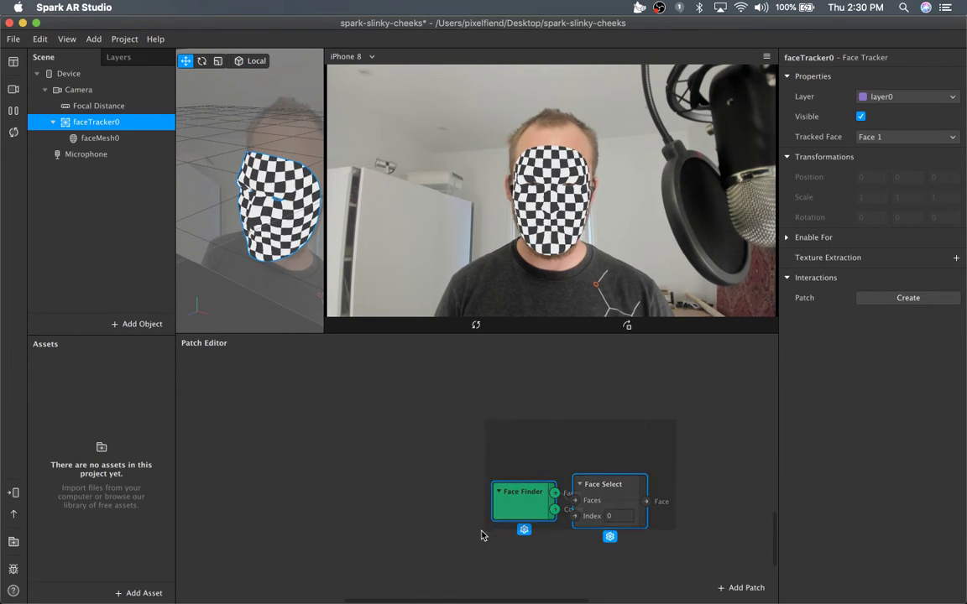
pyautogui.press('BackSpace')
# - Delete the stacked extra expo3d nodes, leaving a single expo3d
pyautogui.scroll(5, 562, 501)
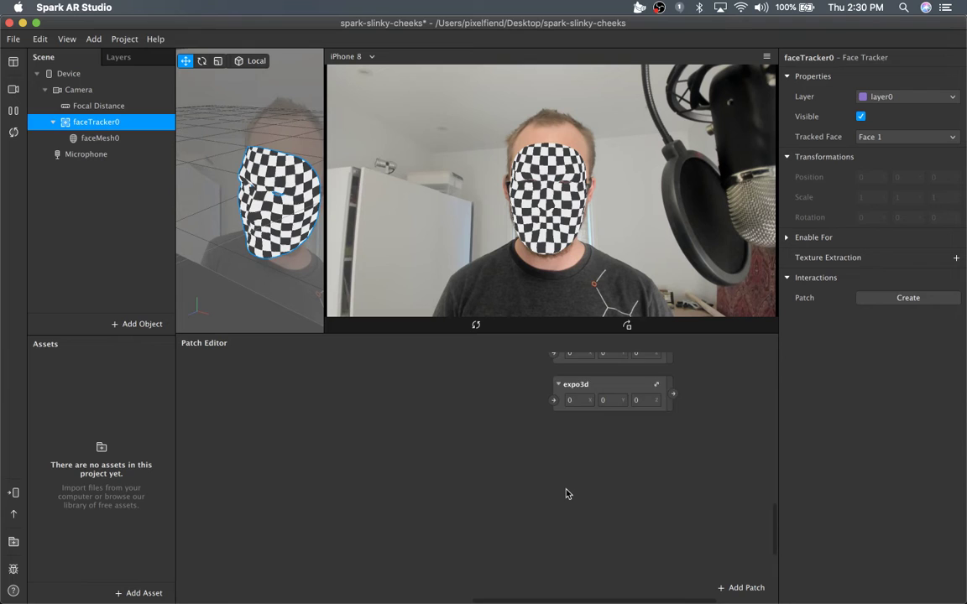
pyautogui.press('super+a')
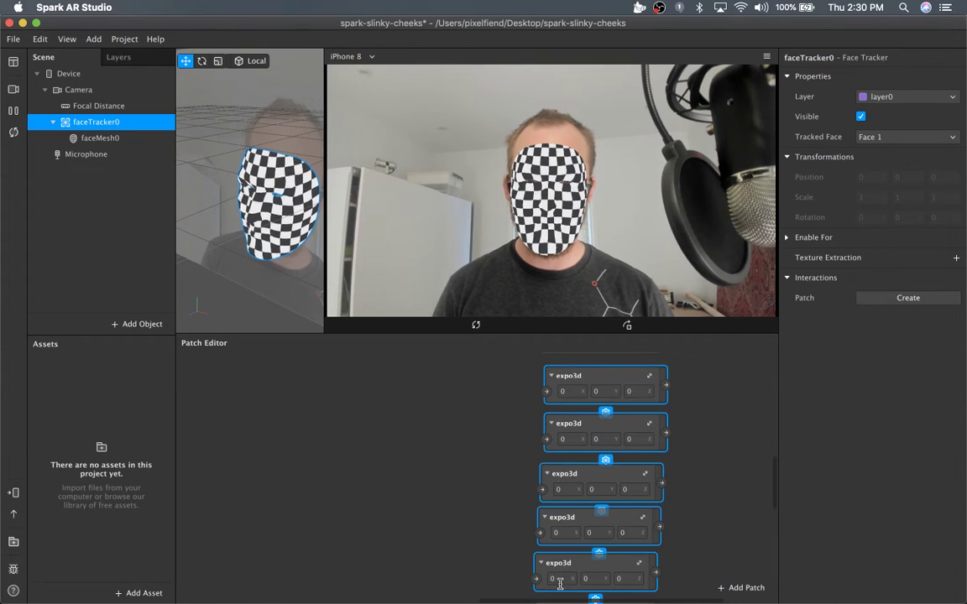
pyautogui.press('BackSpace')
pyautogui.scroll(-3, 616, 527)
pyautogui.scroll(-3, 616, 527)
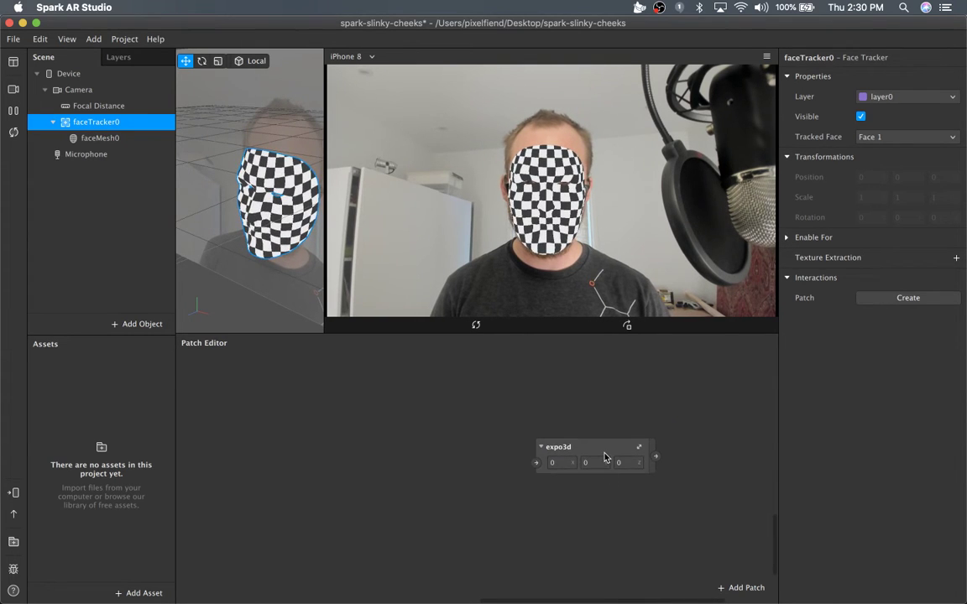
pyautogui.scroll(4, 604, 522)
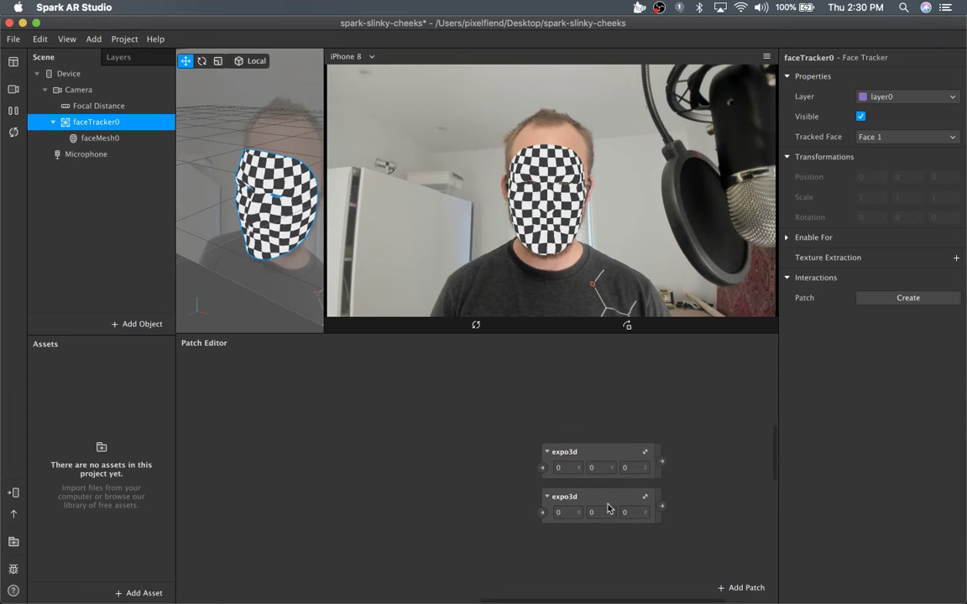
pyautogui.click(613, 495)
pyautogui.press('BackSpace')
# - Move the remaining expo3d node up and left to tidy the graph
pyautogui.click(624, 472)
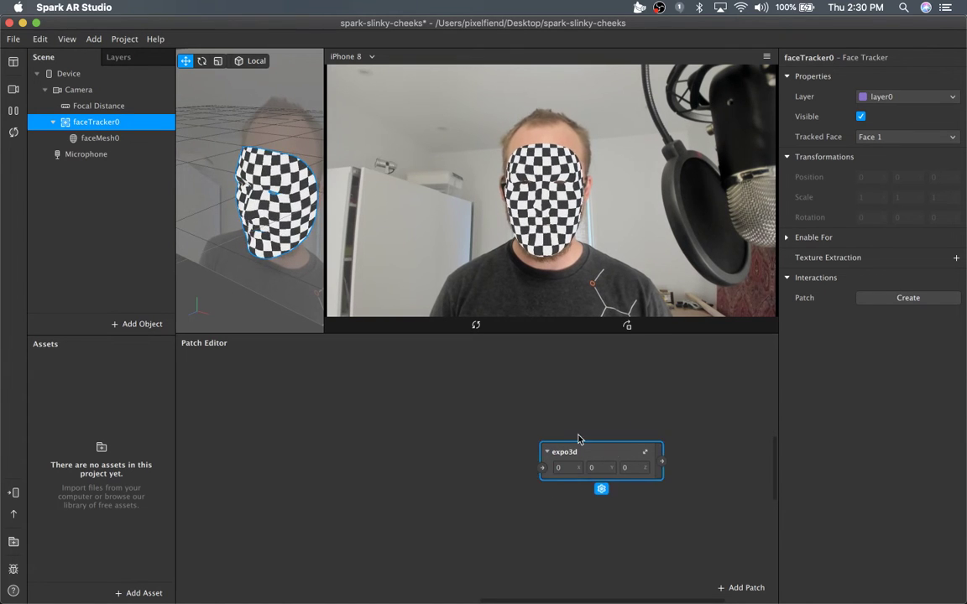
pyautogui.moveTo(608, 462); pyautogui.dragTo(548, 426)
pyautogui.hscroll(-2, 482, 454)
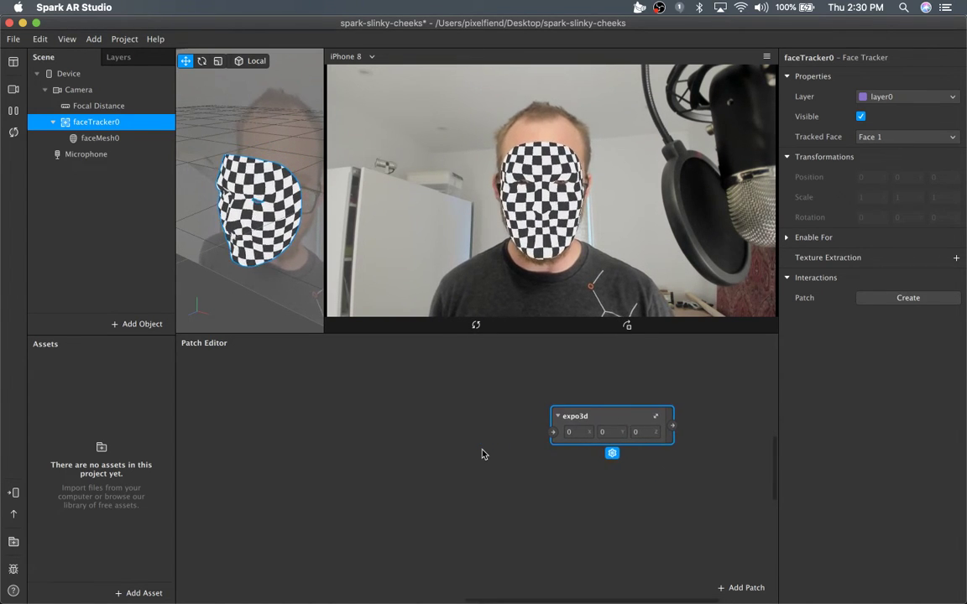
pyautogui.scroll(3, 483, 454)
pyautogui.moveTo(648, 502); pyautogui.dragTo(658, 398)
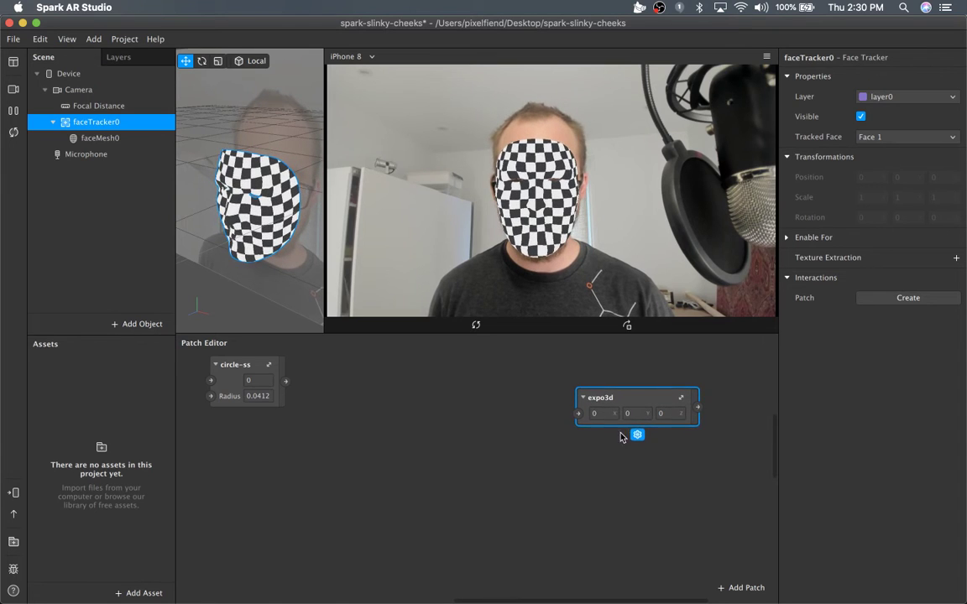
pyautogui.click(378, 437)
pyautogui.hscroll(-5, 383, 435)
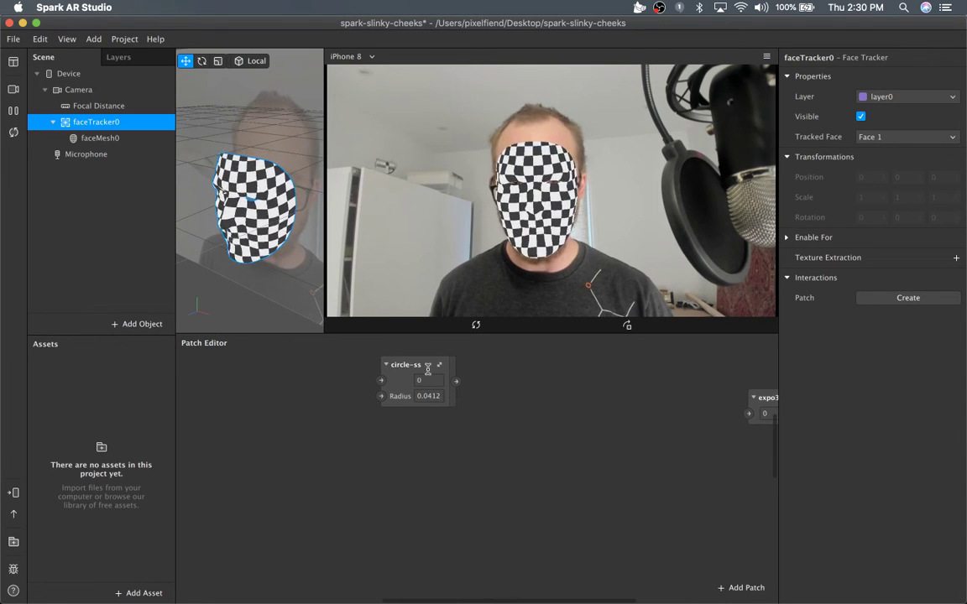
pyautogui.moveTo(426, 370); pyautogui.dragTo(372, 366)
pyautogui.scroll(3, 490, 508)
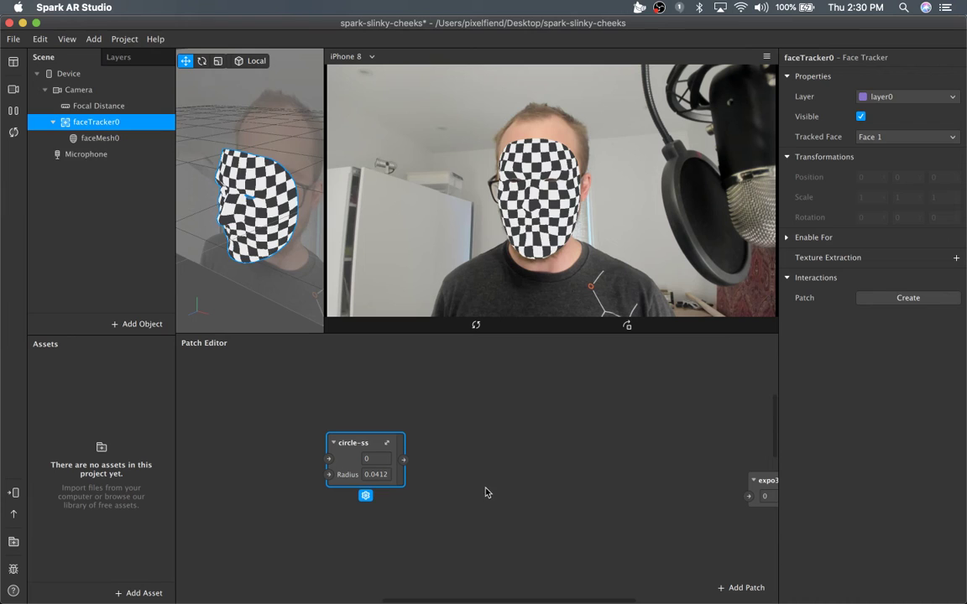
# - Enable texture extraction on faceTracker0 and place the faceTracker0 Texture patch beside circle-ss
pyautogui.click(92, 138)
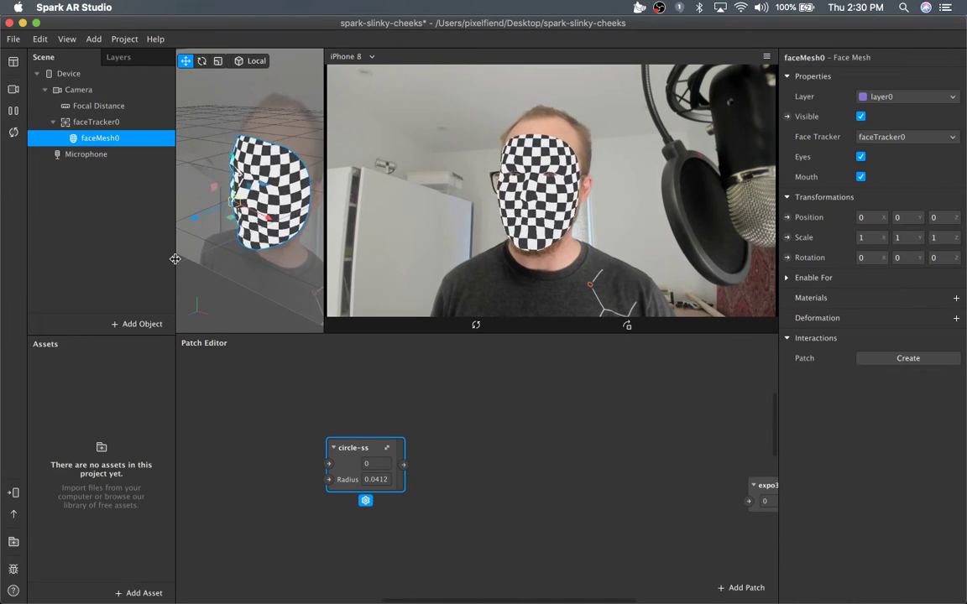
pyautogui.click(84, 122)
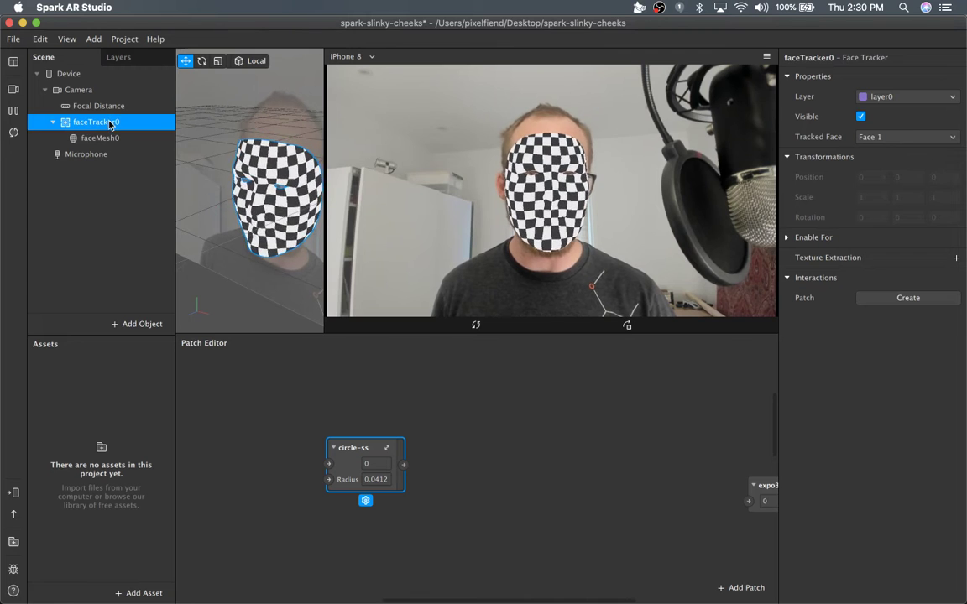
pyautogui.click(957, 259)
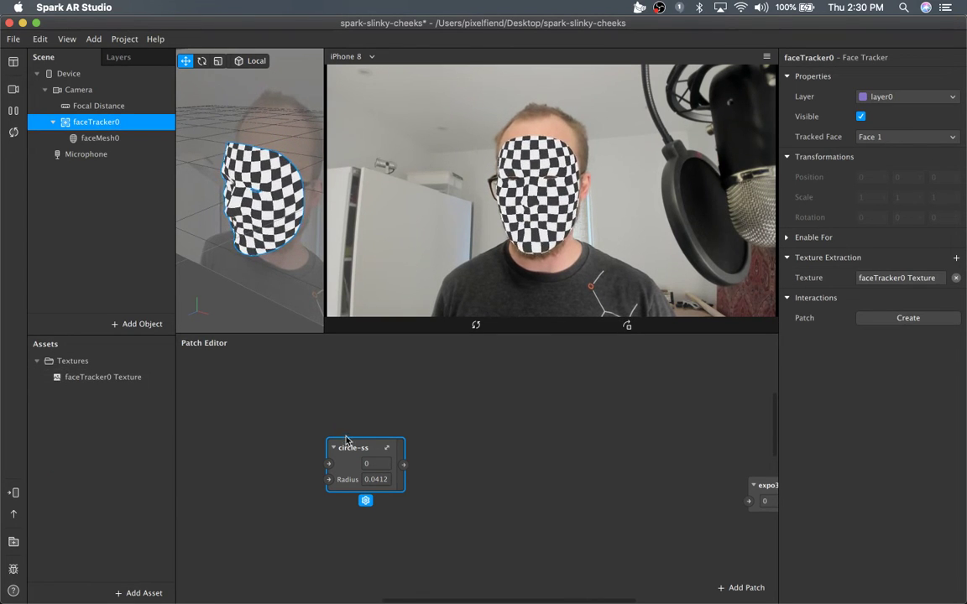
pyautogui.moveTo(362, 449); pyautogui.dragTo(434, 416)
pyautogui.moveTo(97, 380); pyautogui.dragTo(468, 483)
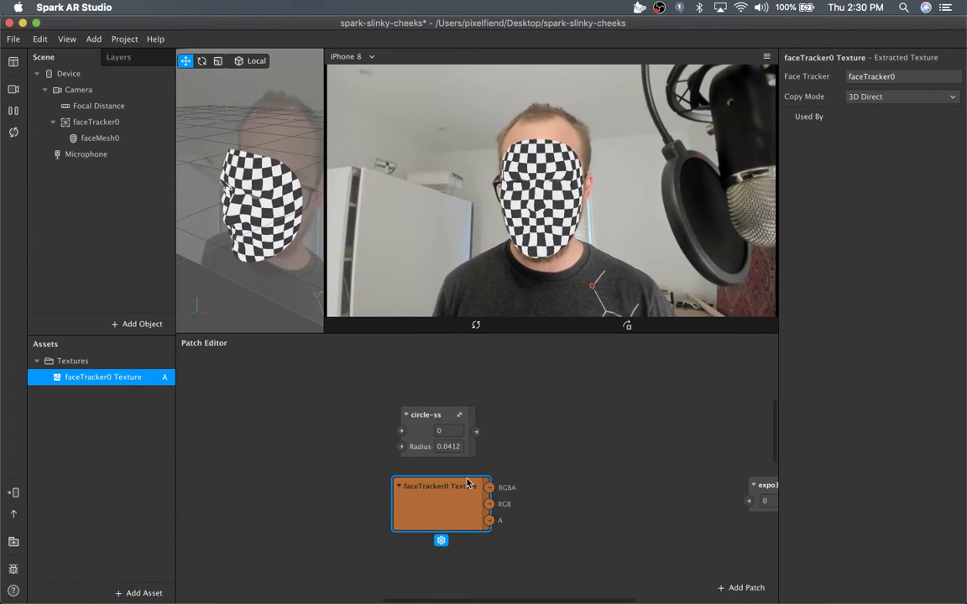
pyautogui.moveTo(437, 417); pyautogui.dragTo(440, 385)
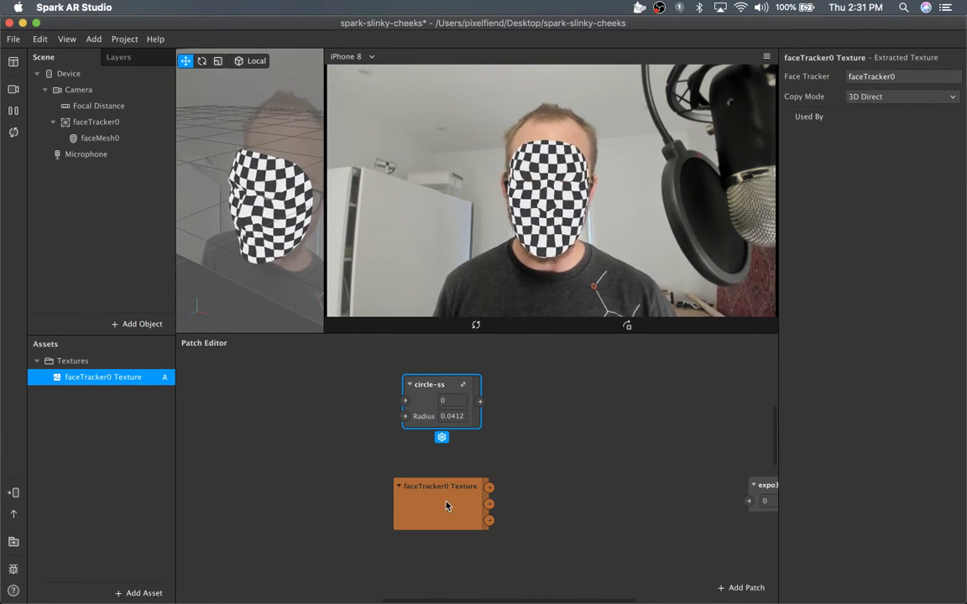
# - Insert a Pack patch on the face texture's RGB output
pyautogui.moveTo(491, 511); pyautogui.dragTo(579, 504)
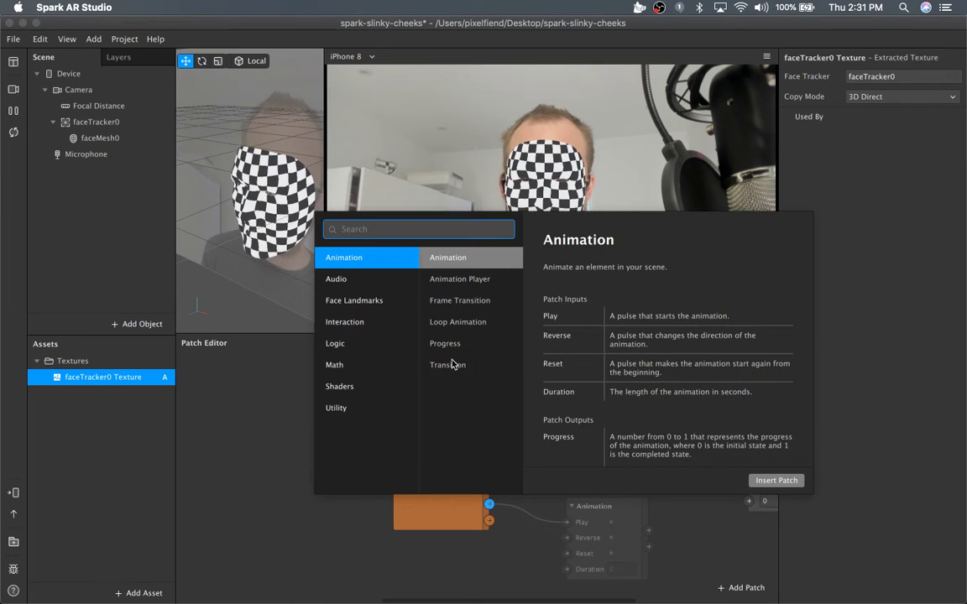
pyautogui.write('pack')
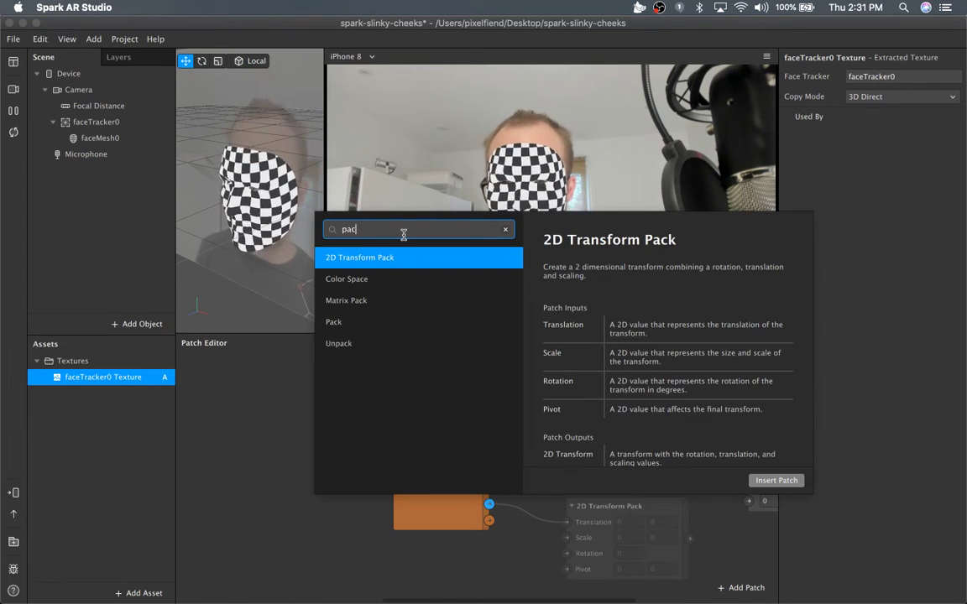
pyautogui.press('Down')
pyautogui.press('Down')
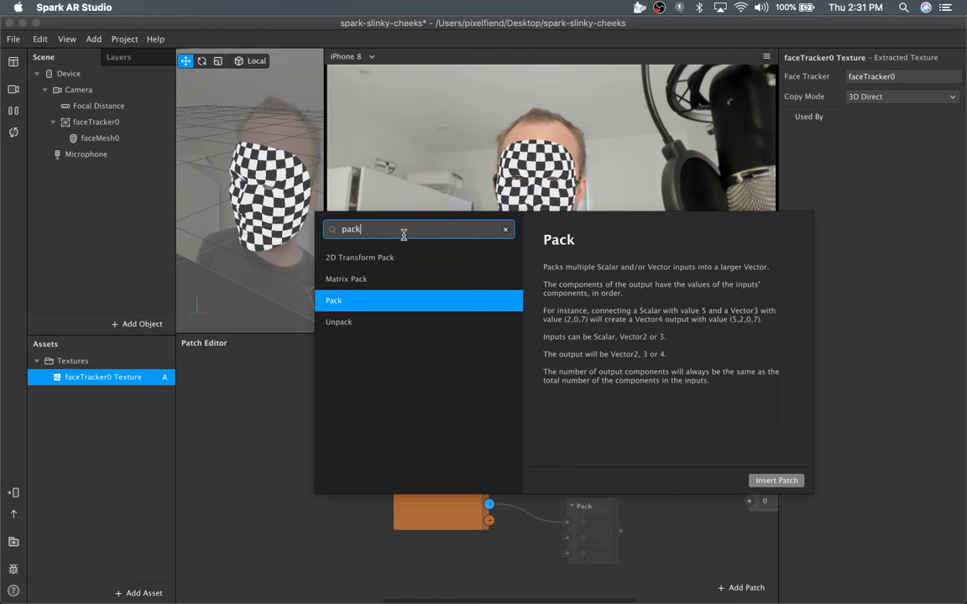
pyautogui.press('Return')
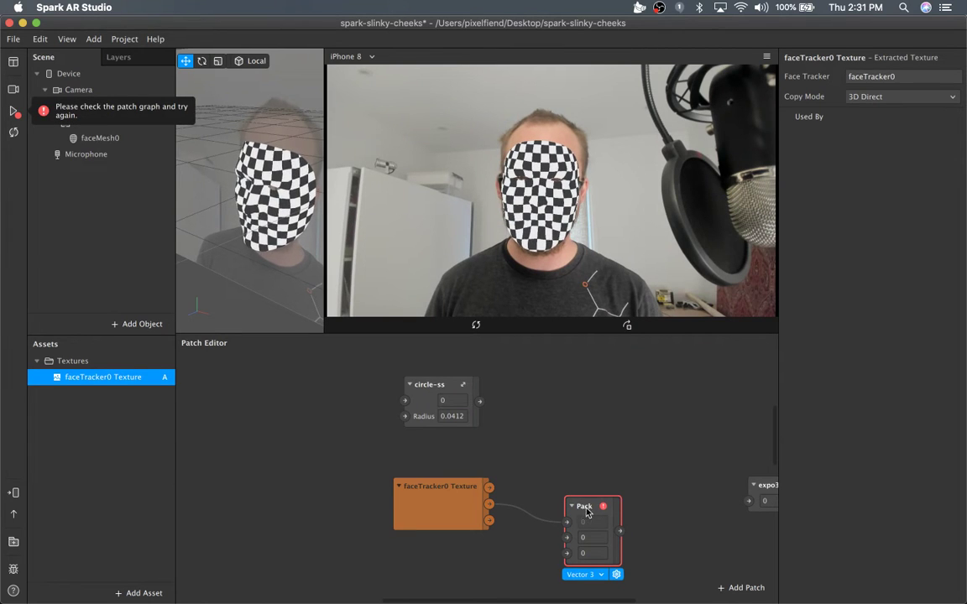
pyautogui.moveTo(586, 512); pyautogui.dragTo(578, 437)
# - Wire circle-ss into Pack and set Pack to Vector 2
pyautogui.moveTo(441, 385); pyautogui.dragTo(447, 392)
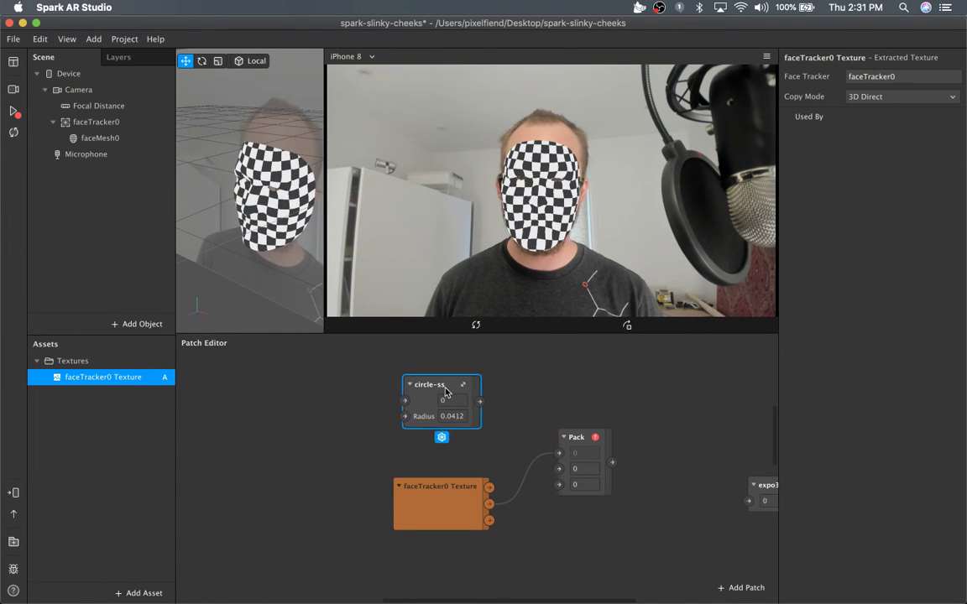
pyautogui.moveTo(457, 487); pyautogui.dragTo(451, 454)
pyautogui.moveTo(445, 393); pyautogui.dragTo(578, 445)
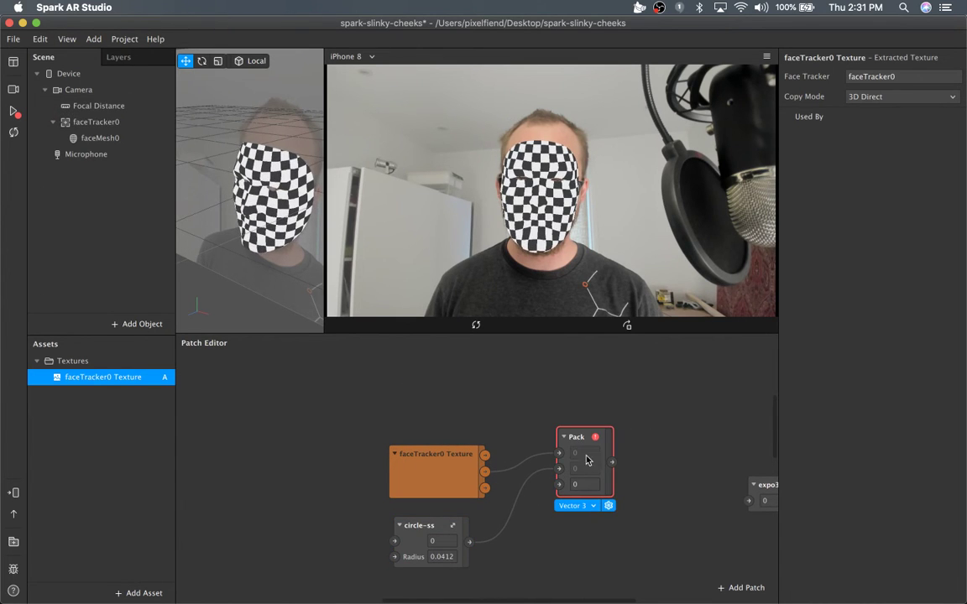
pyautogui.click(590, 505)
pyautogui.click(585, 521)
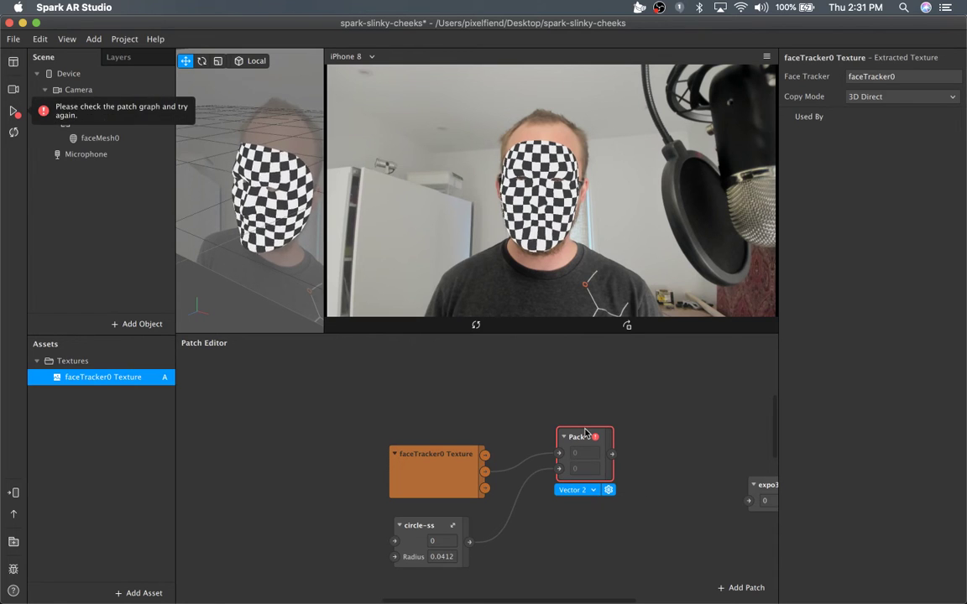
pyautogui.click(628, 458)
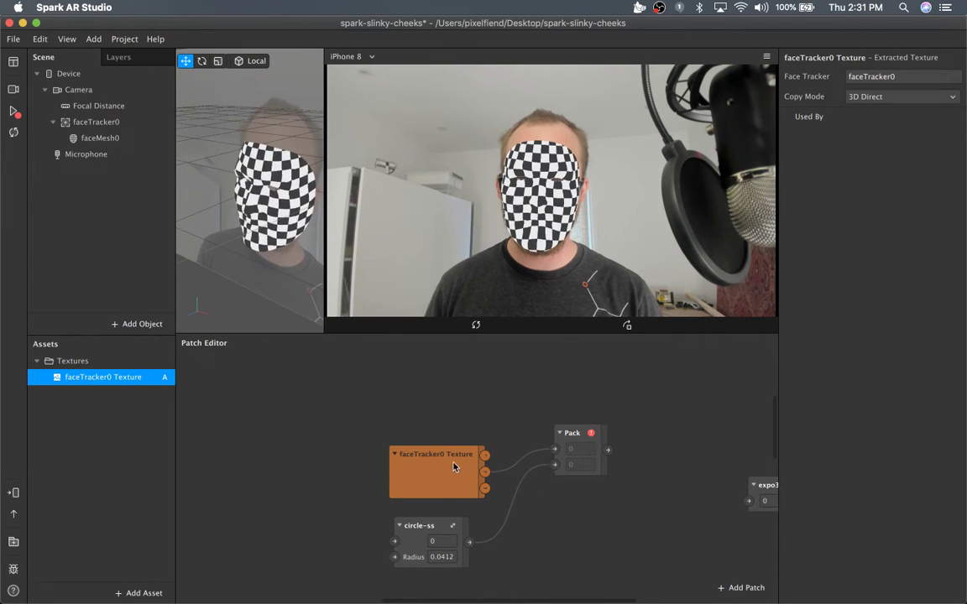
pyautogui.moveTo(453, 468); pyautogui.dragTo(453, 433)
# - Dismiss the Pack type error and run the effect to test the graph
pyautogui.moveTo(592, 434)
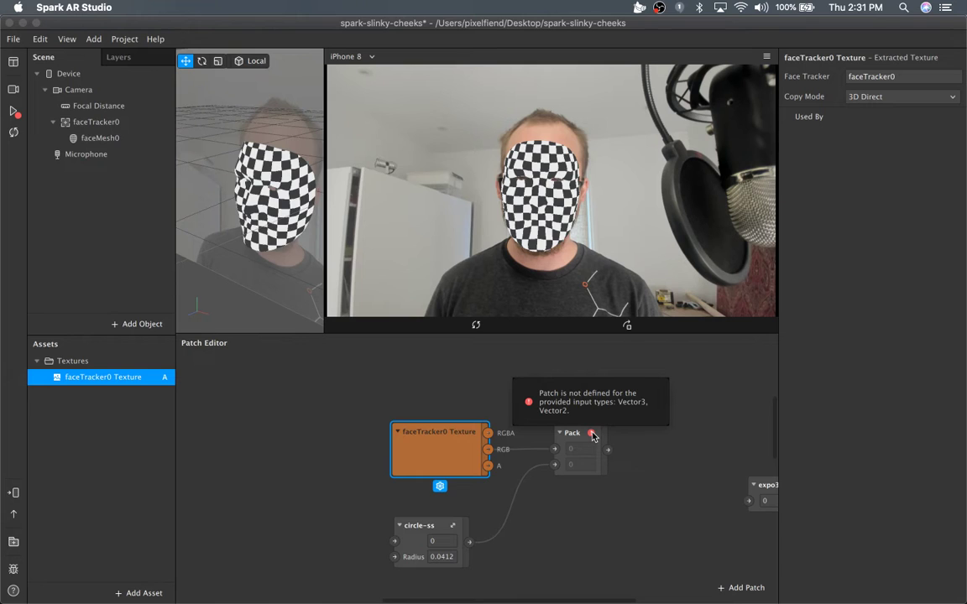
pyautogui.click(667, 464)
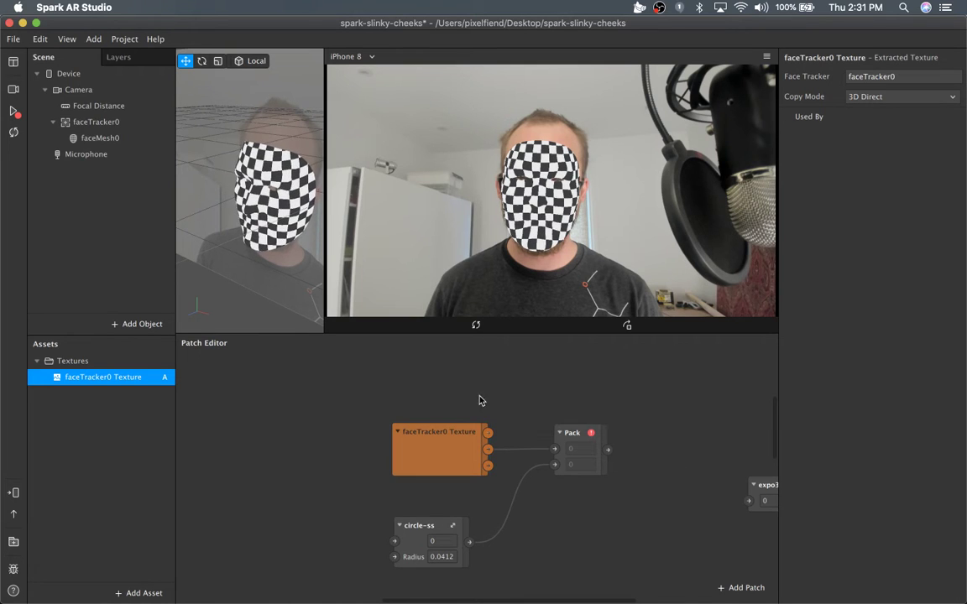
pyautogui.click(13, 109)
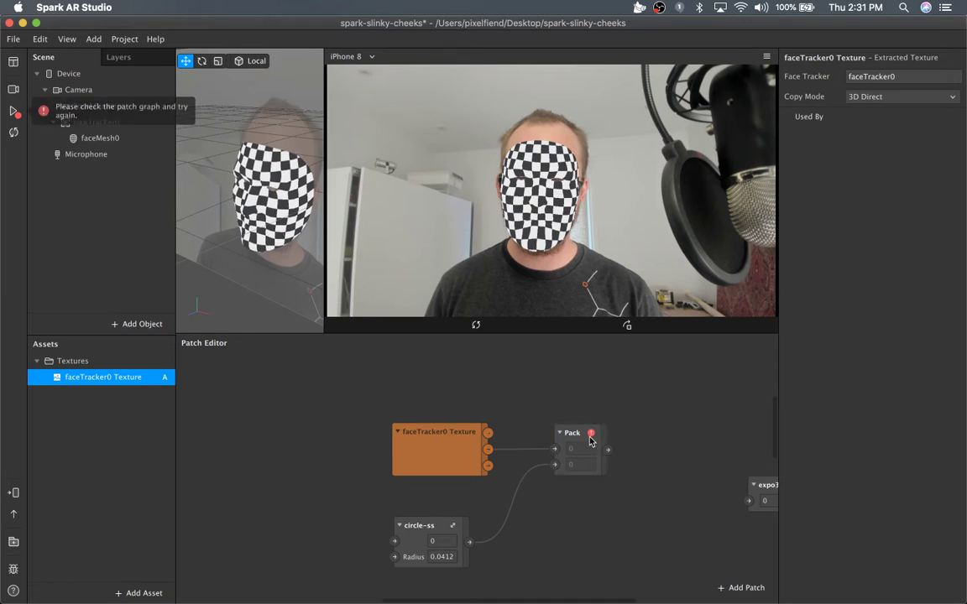
pyautogui.moveTo(593, 436)
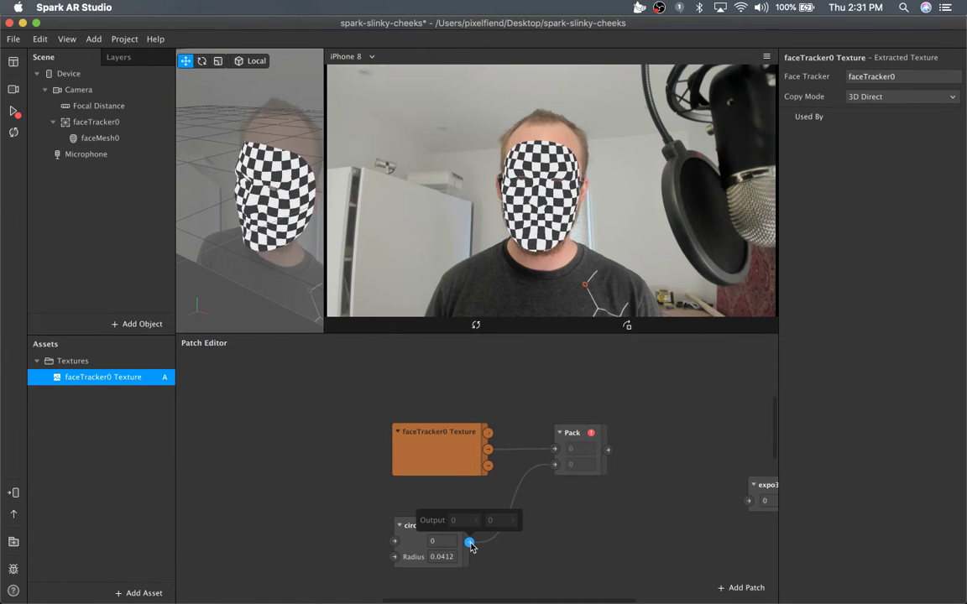
# - Change circle-ss Output #1 type to Number in its Group Properties
pyautogui.click(414, 538)
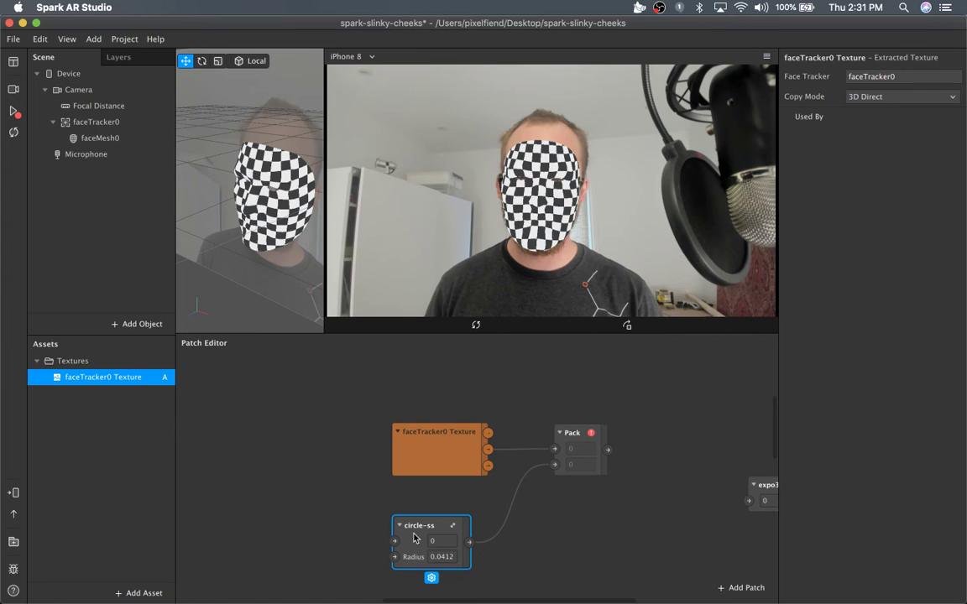
pyautogui.moveTo(436, 534); pyautogui.dragTo(440, 510)
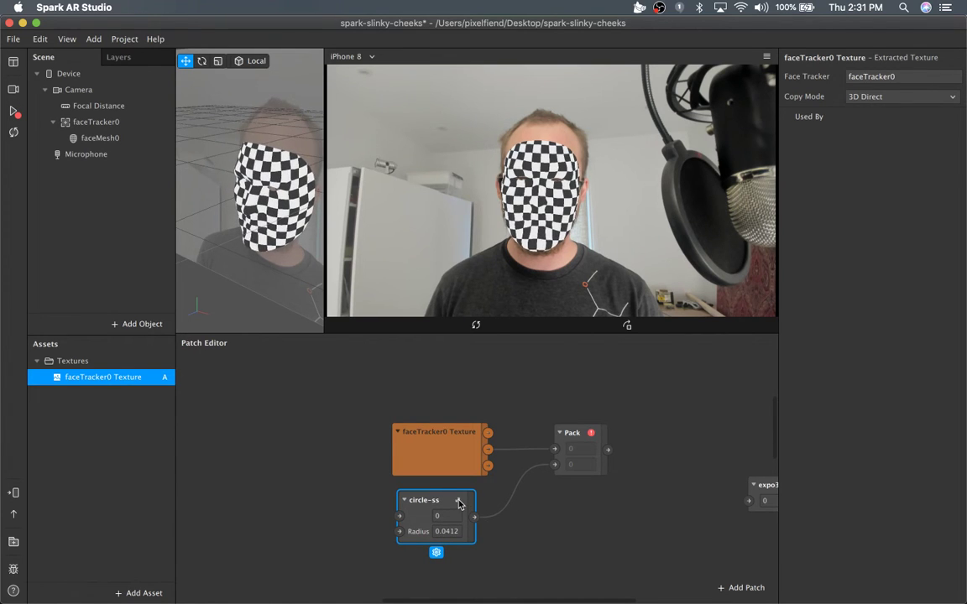
pyautogui.click(437, 553)
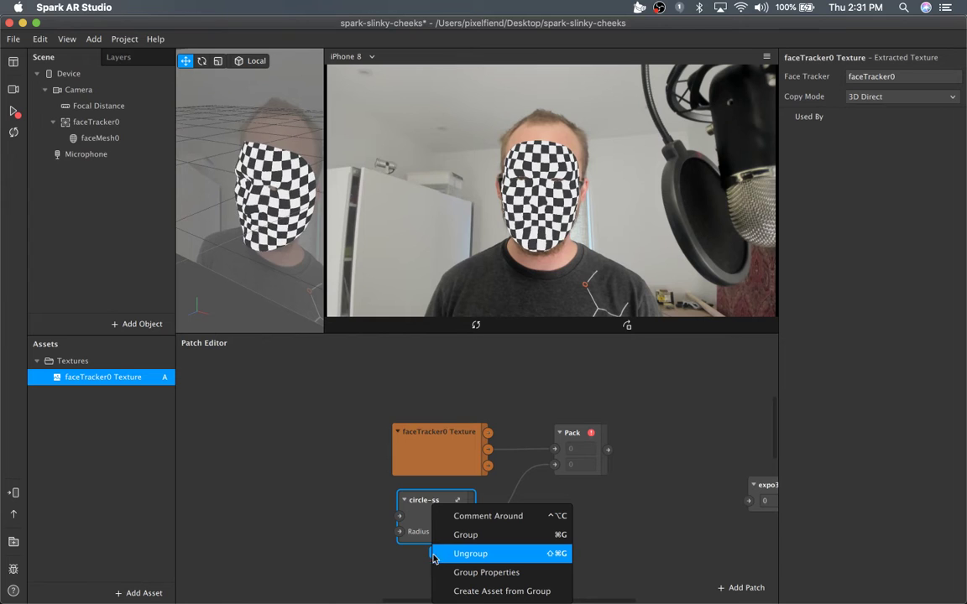
pyautogui.click(480, 572)
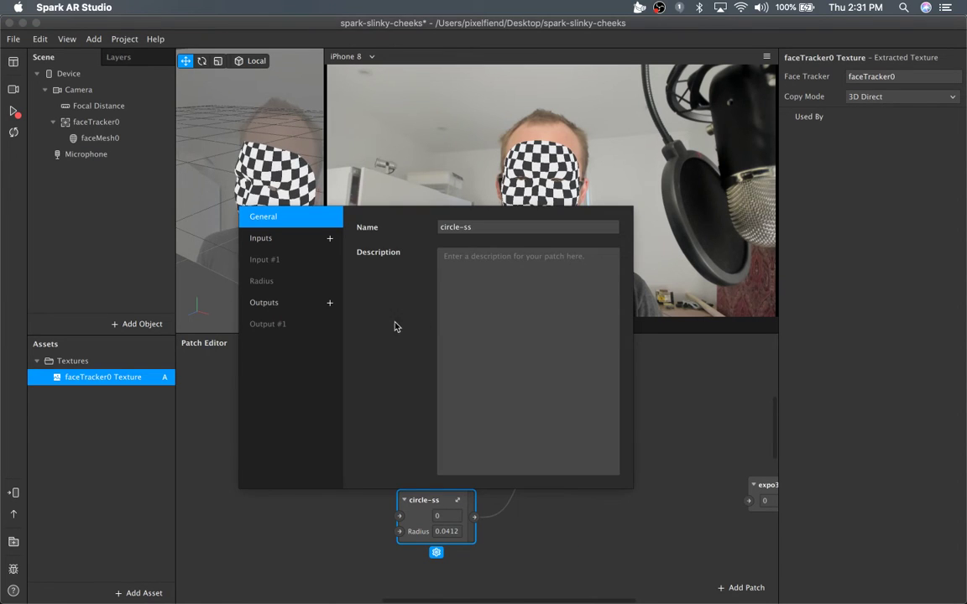
pyautogui.click(275, 329)
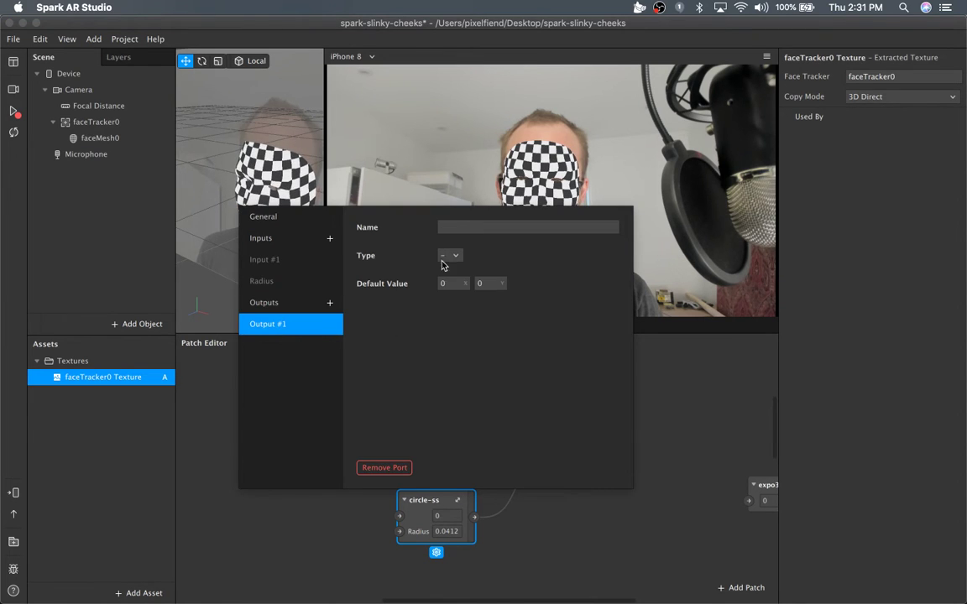
pyautogui.click(458, 257)
pyautogui.click(470, 282)
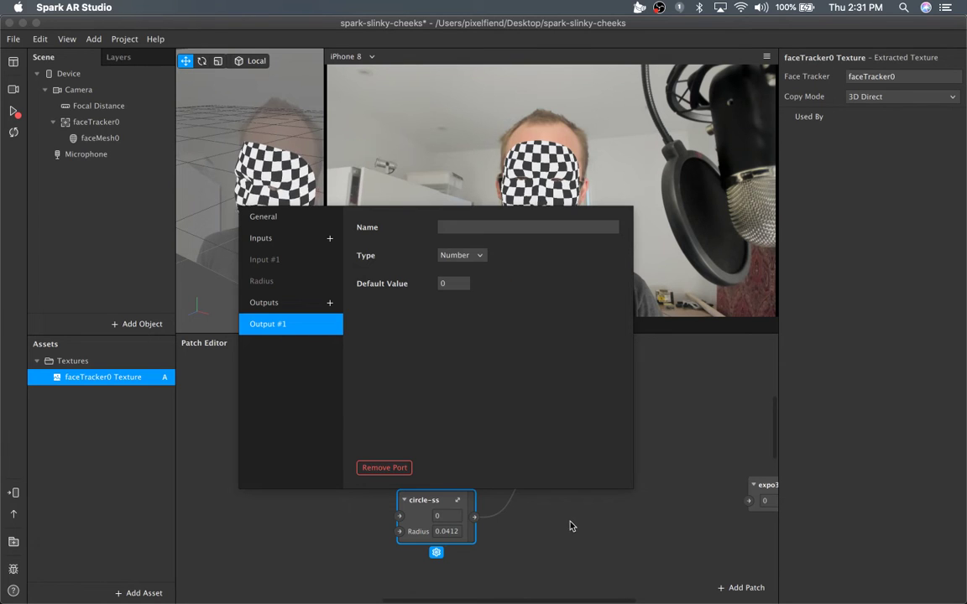
pyautogui.click(571, 518)
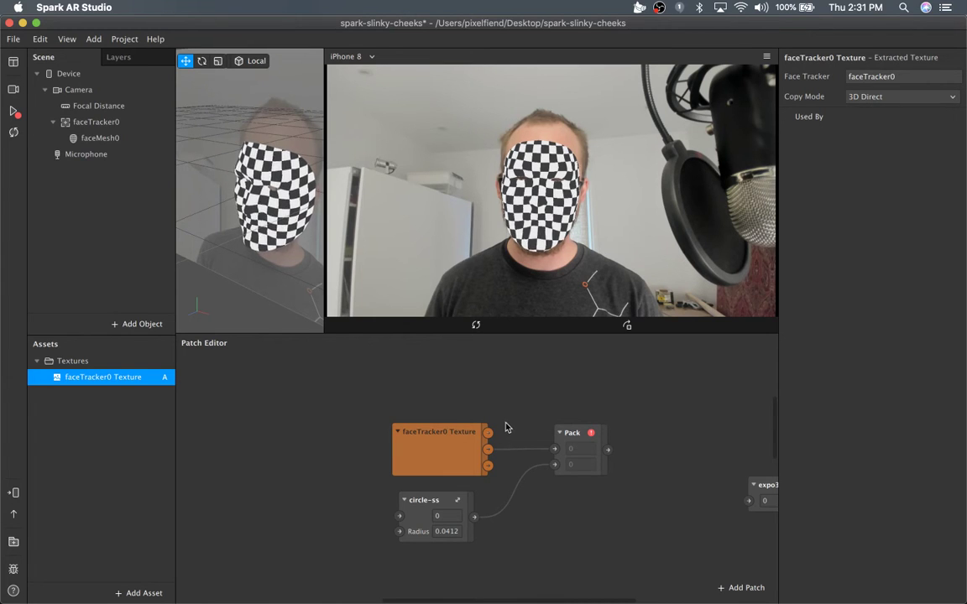
# - Delete the Pack and circle-ss patches from the graph
pyautogui.moveTo(456, 437); pyautogui.dragTo(448, 415)
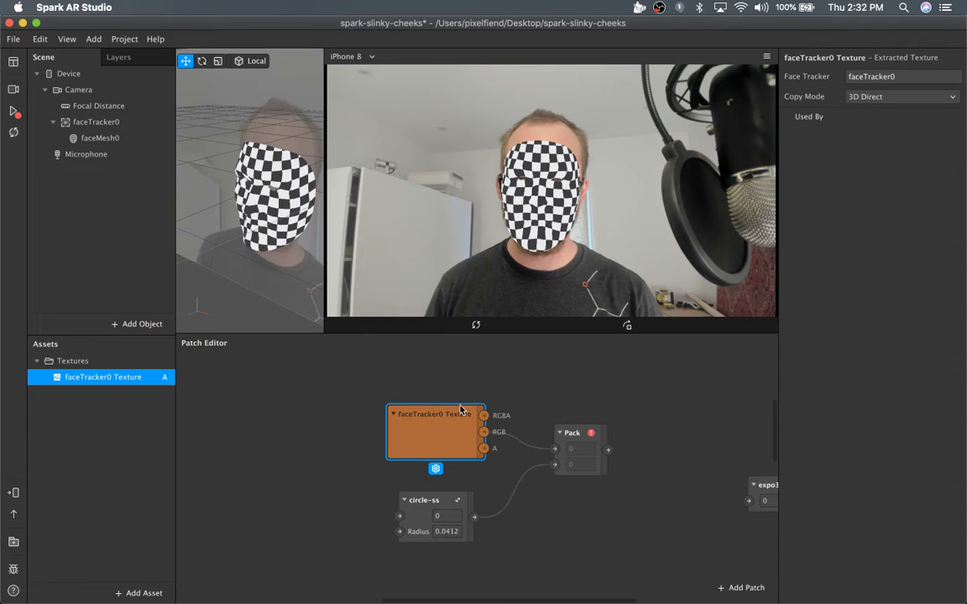
pyautogui.click(577, 427)
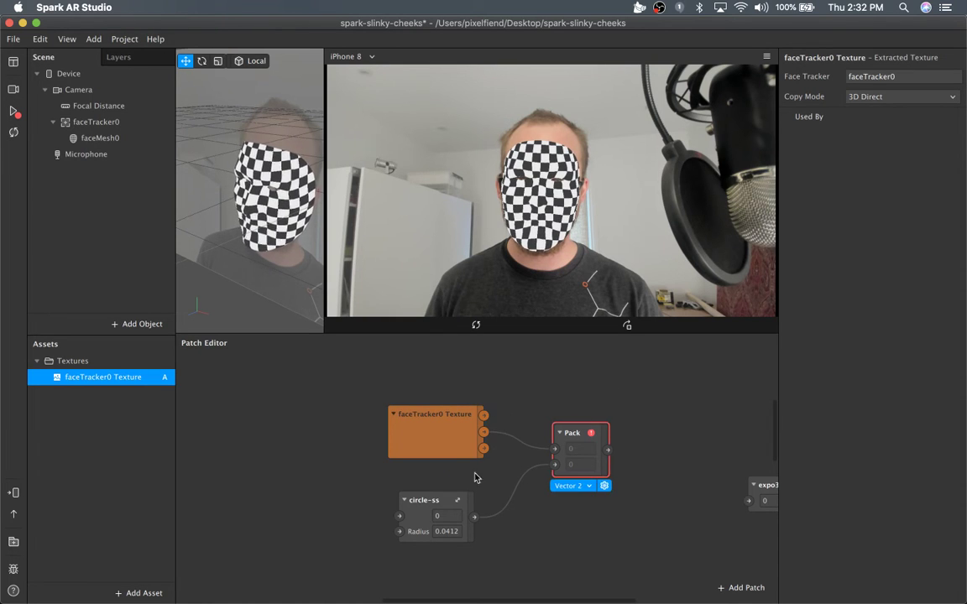
pyautogui.click(446, 509)
pyautogui.moveTo(580, 469); pyautogui.dragTo(583, 437)
pyautogui.press('BackSpace')
pyautogui.click(440, 502)
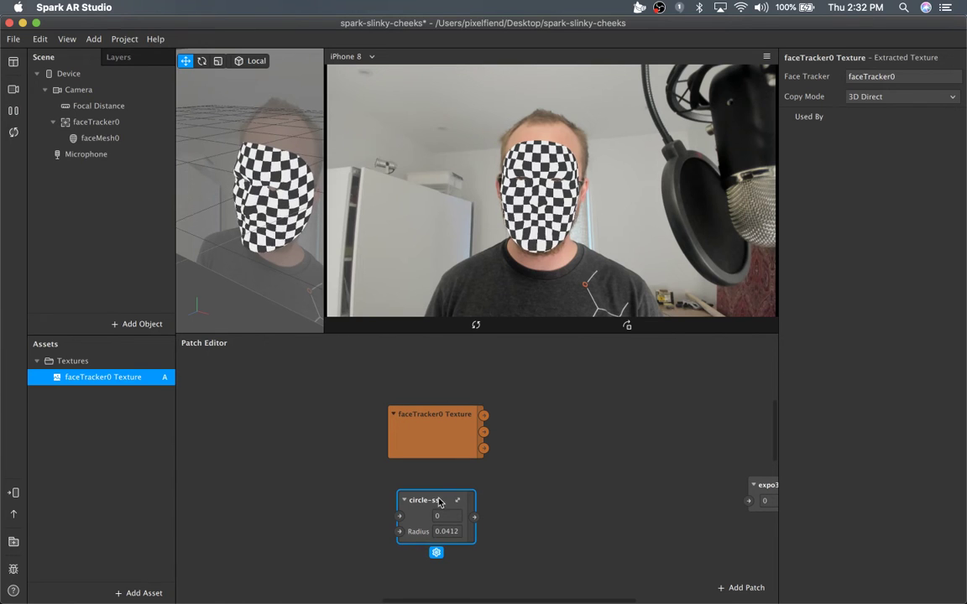
pyautogui.press('BackSpace')
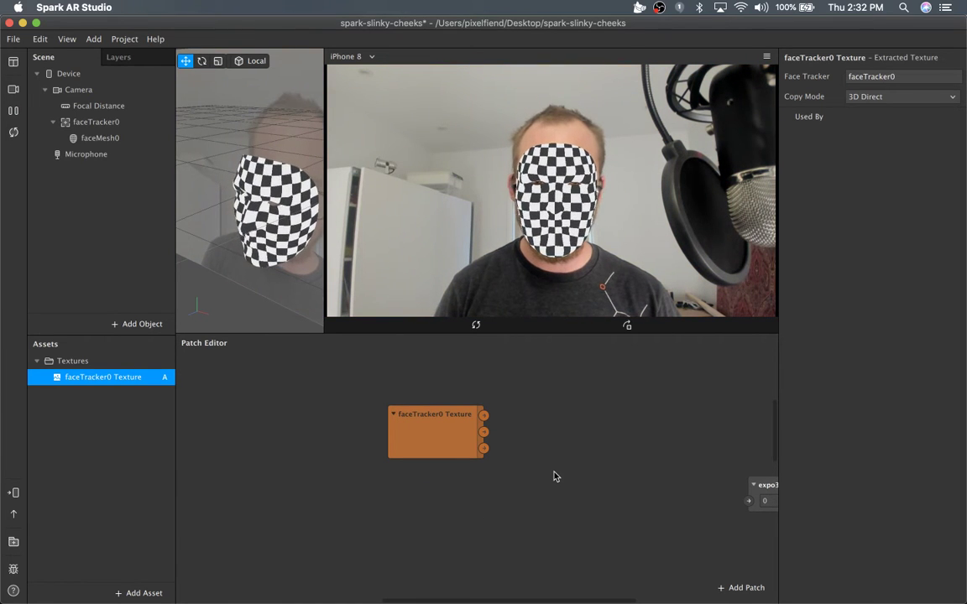
# - Move the faceTracker0 Texture patch left, next to expo3d
pyautogui.moveTo(433, 412); pyautogui.dragTo(356, 400)
pyautogui.click(487, 439)
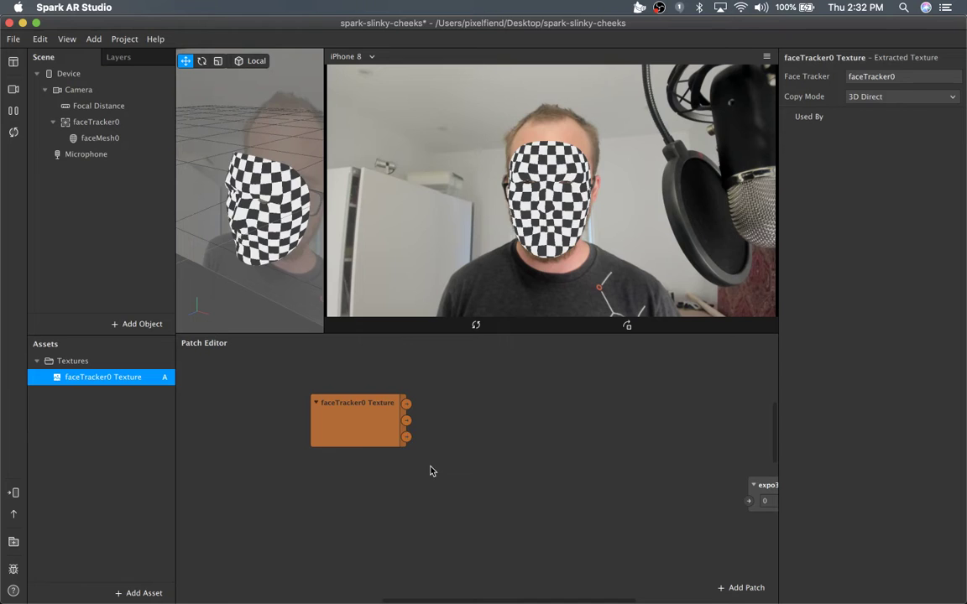
pyautogui.moveTo(389, 411); pyautogui.dragTo(401, 397)
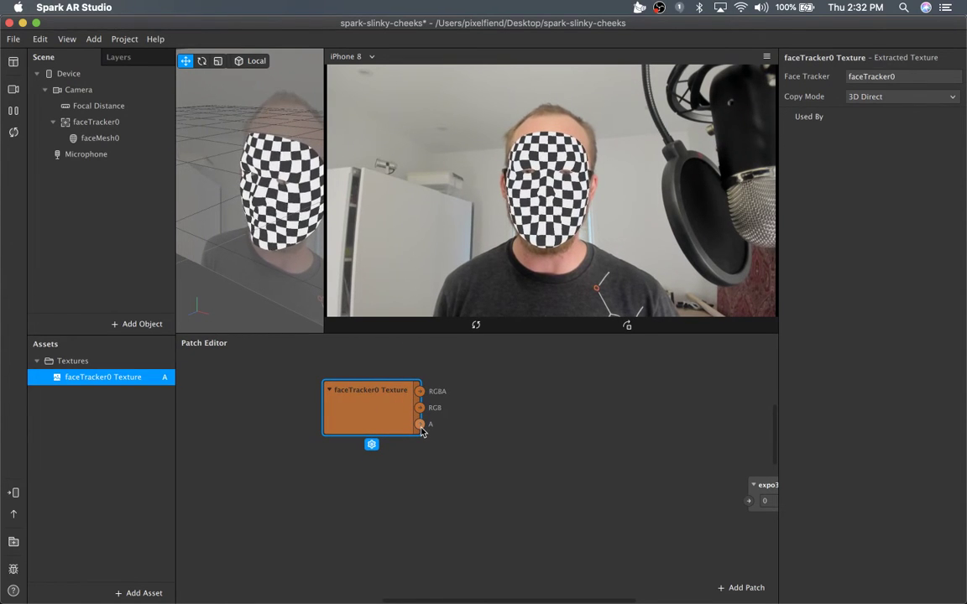
pyautogui.moveTo(360, 404); pyautogui.dragTo(296, 409)
pyautogui.click(481, 414)
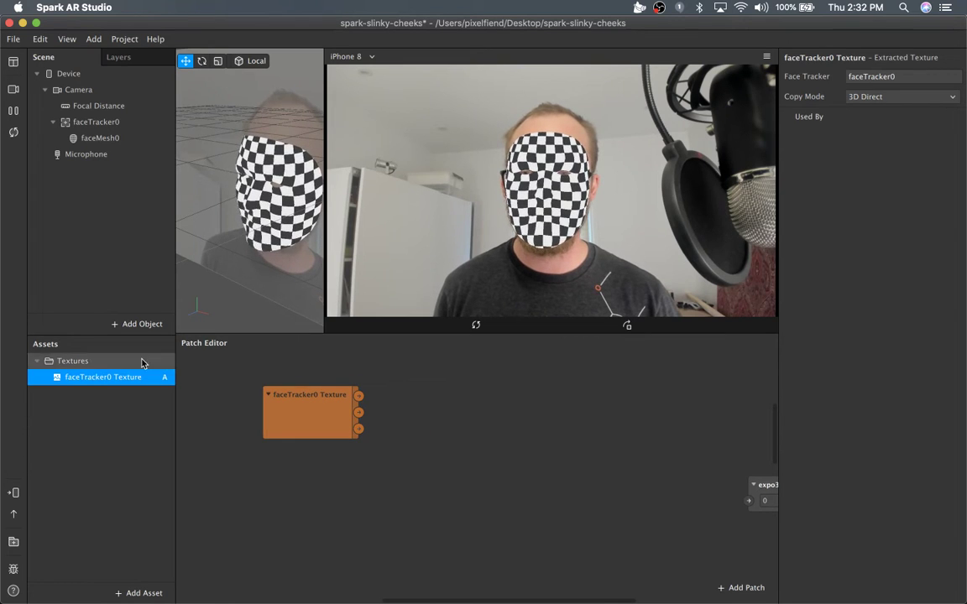
pyautogui.click(97, 133)
# - Add material0 to faceMesh0 and set its Shader Type to Flat
pyautogui.click(95, 126)
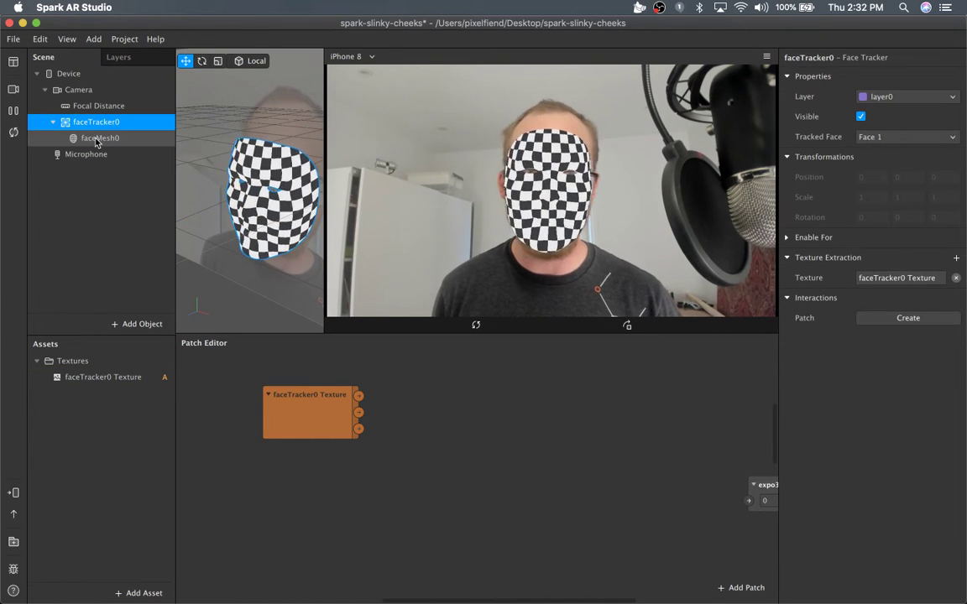
pyautogui.click(97, 141)
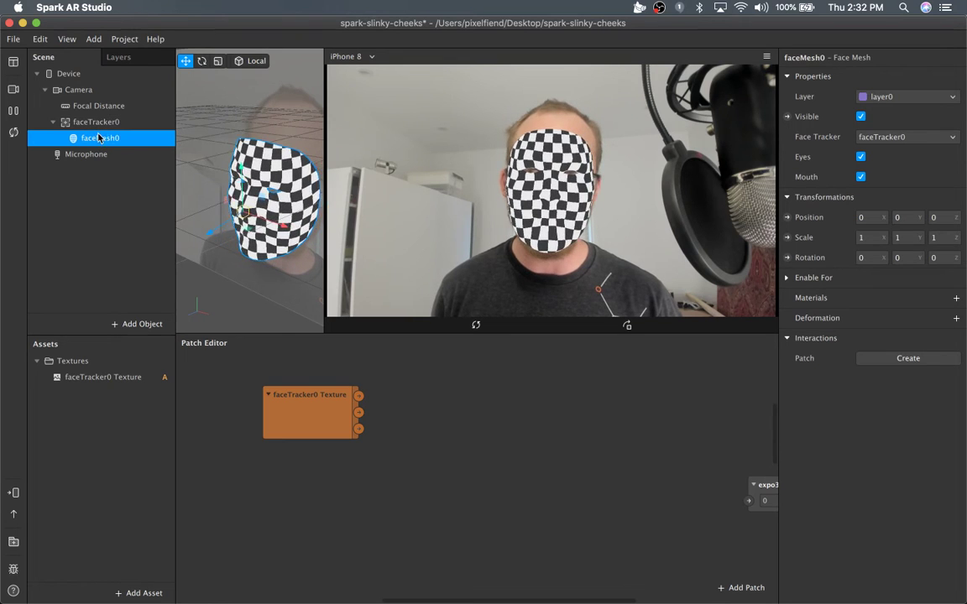
pyautogui.click(957, 298)
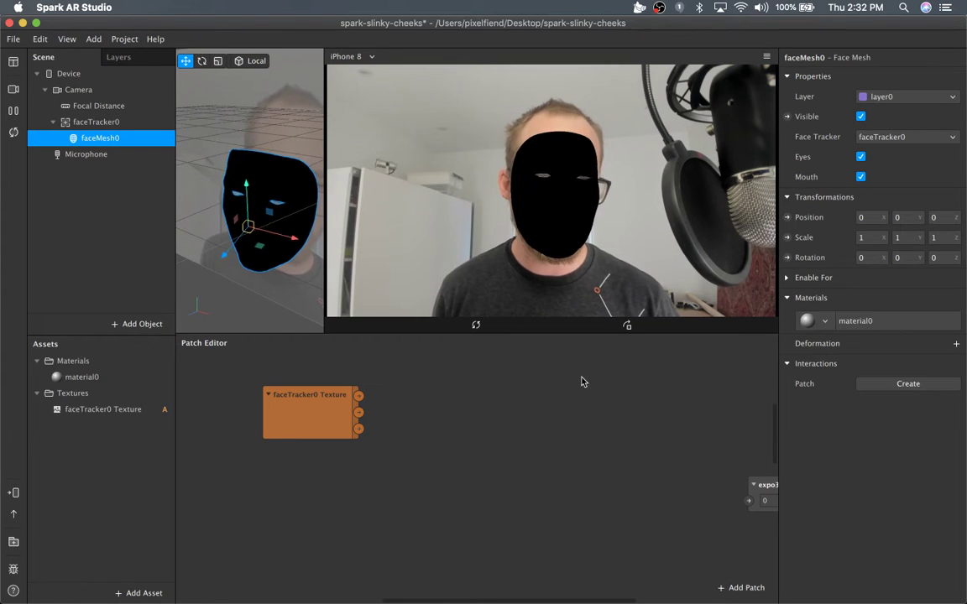
pyautogui.click(874, 326)
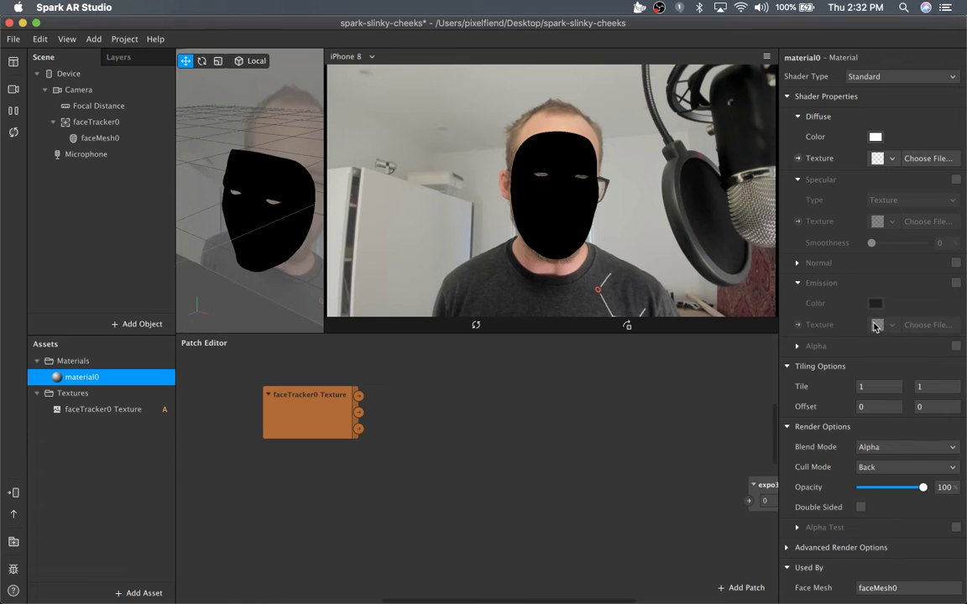
pyautogui.click(869, 75)
pyautogui.click(865, 76)
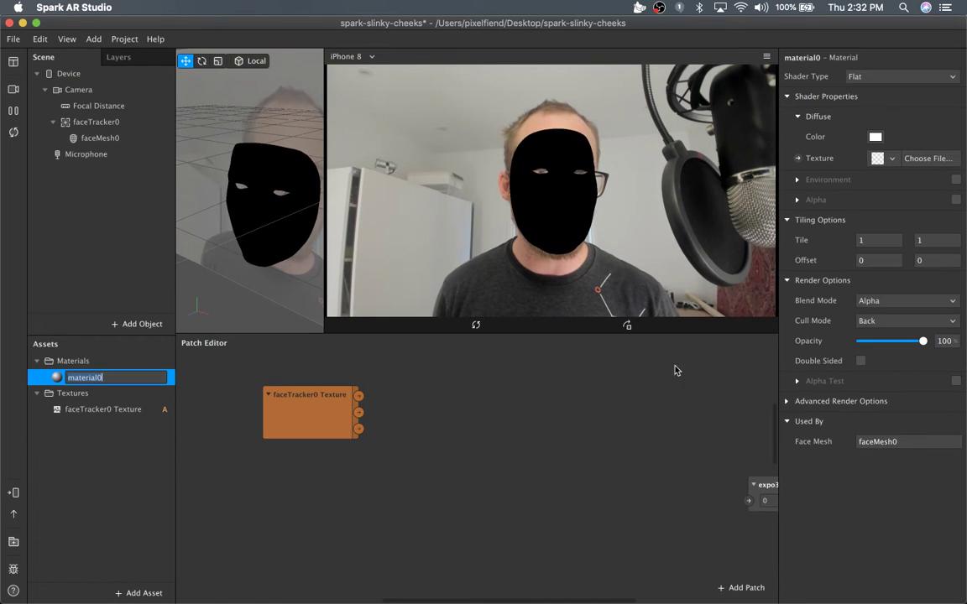
# - Create a material0 Diffuse Texture patch and wire faceTracker0 Texture RGBA into it
pyautogui.click(798, 158)
pyautogui.moveTo(498, 503); pyautogui.dragTo(563, 430)
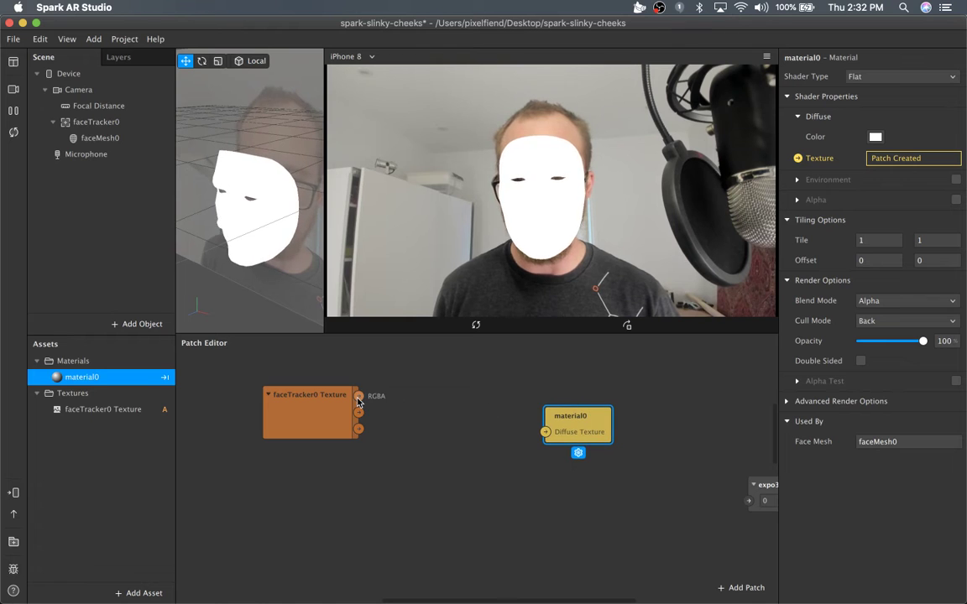
pyautogui.moveTo(359, 399); pyautogui.dragTo(502, 448)
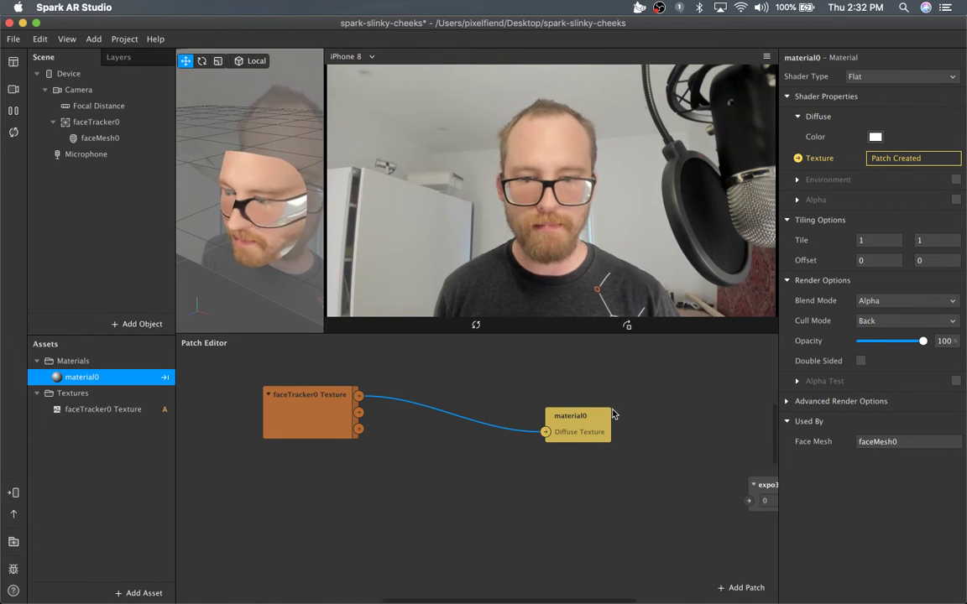
pyautogui.moveTo(595, 423); pyautogui.dragTo(598, 407)
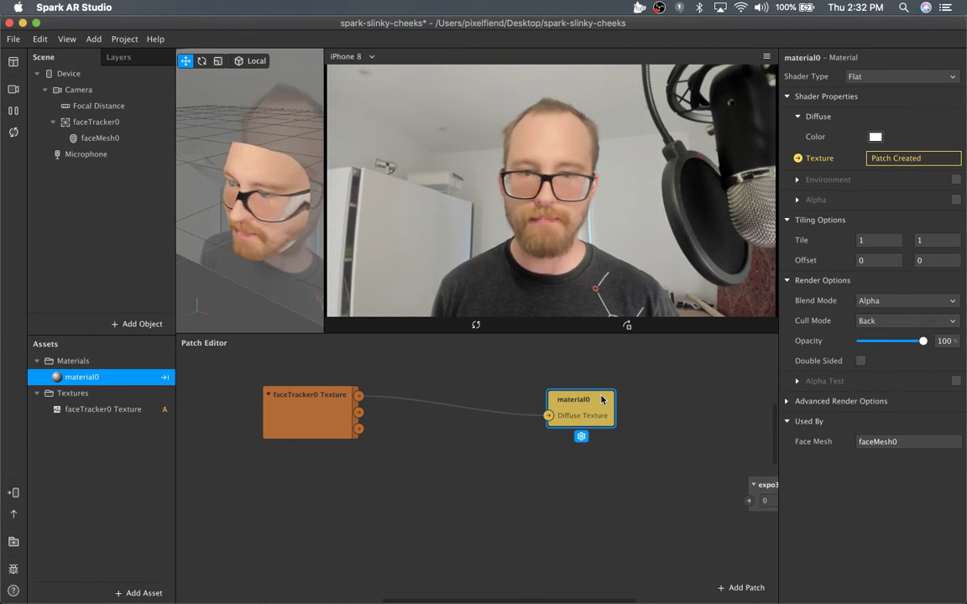
pyautogui.click(326, 427)
pyautogui.moveTo(294, 405); pyautogui.dragTo(292, 375)
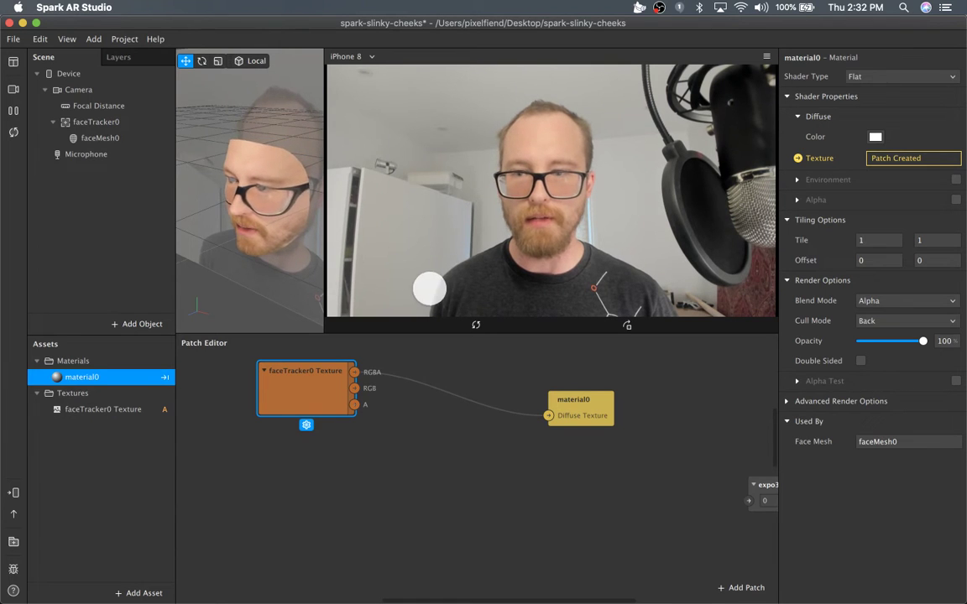
pyautogui.moveTo(304, 373); pyautogui.dragTo(301, 372)
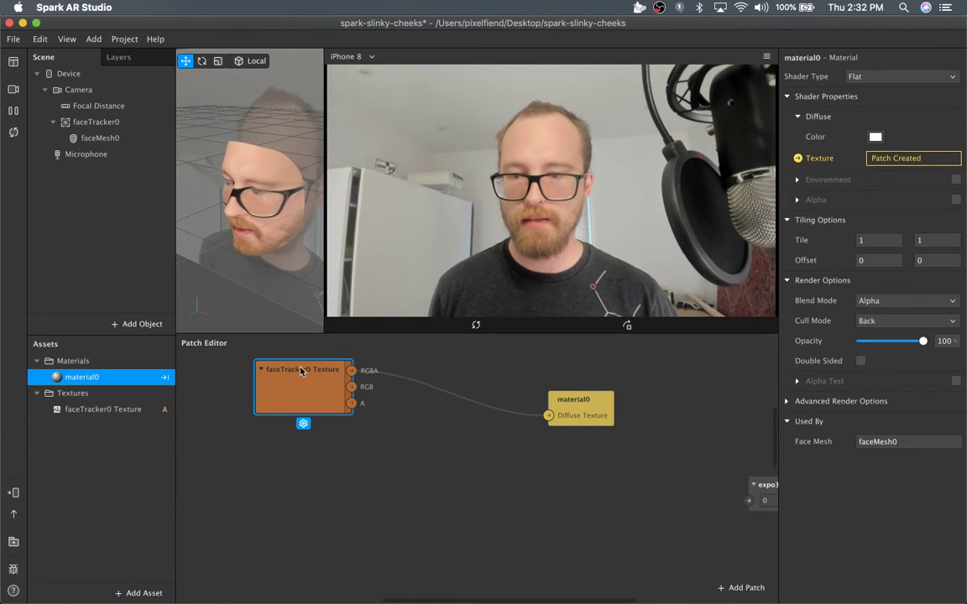
# - Insert an SDF Circle patch via 'sdf ci' and connect it to material0's Diffuse Texture
pyautogui.rightClick(327, 489)
pyautogui.write('sdf')
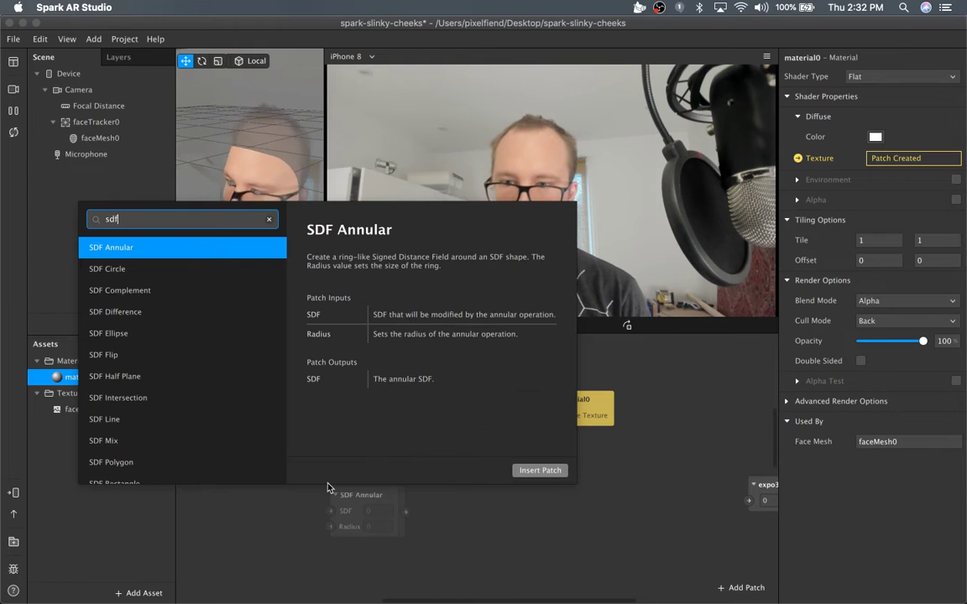
pyautogui.write(' ci')
pyautogui.press('Return')
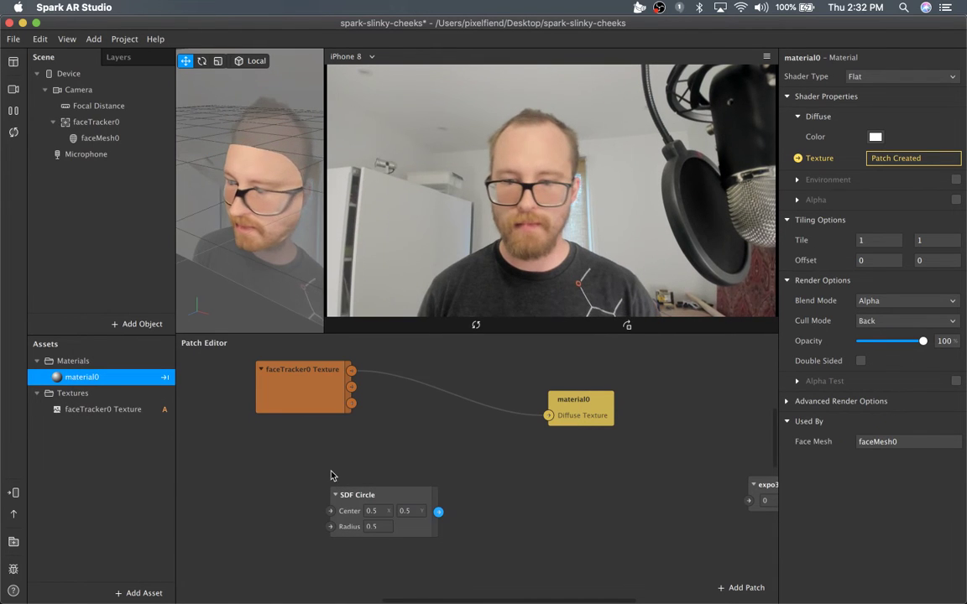
pyautogui.moveTo(357, 496); pyautogui.dragTo(388, 453)
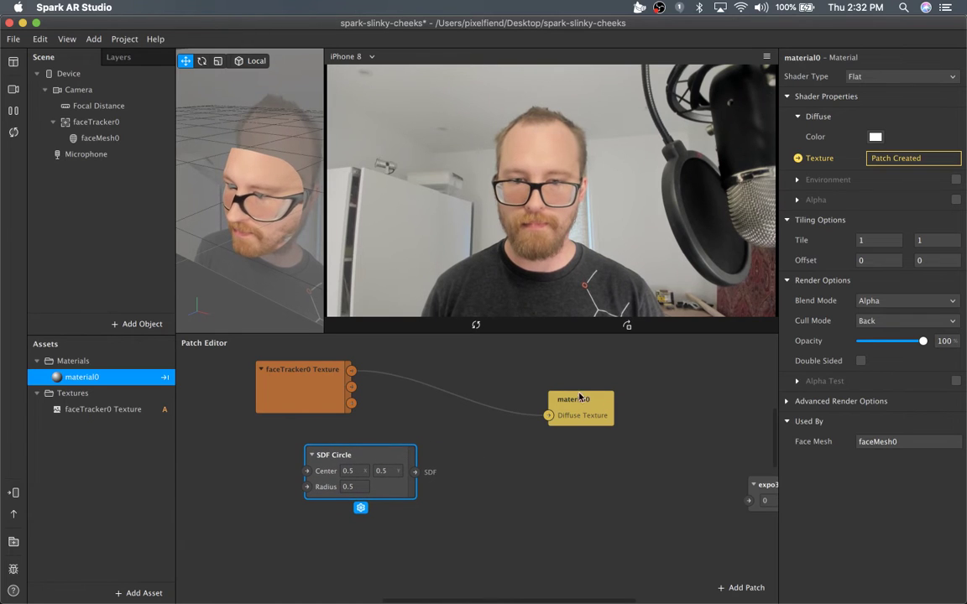
pyautogui.moveTo(589, 403); pyautogui.dragTo(594, 410)
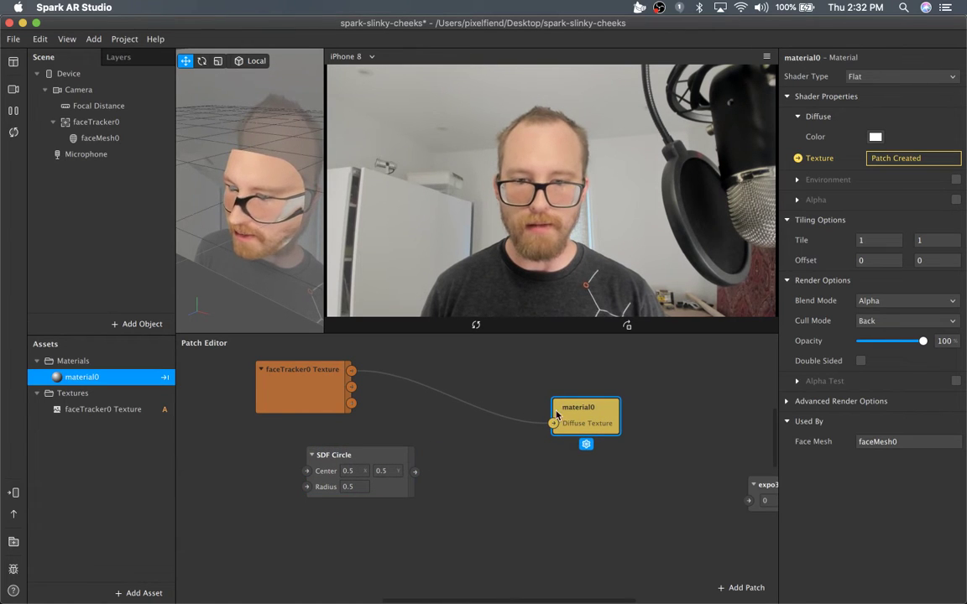
pyautogui.moveTo(416, 473); pyautogui.dragTo(557, 425)
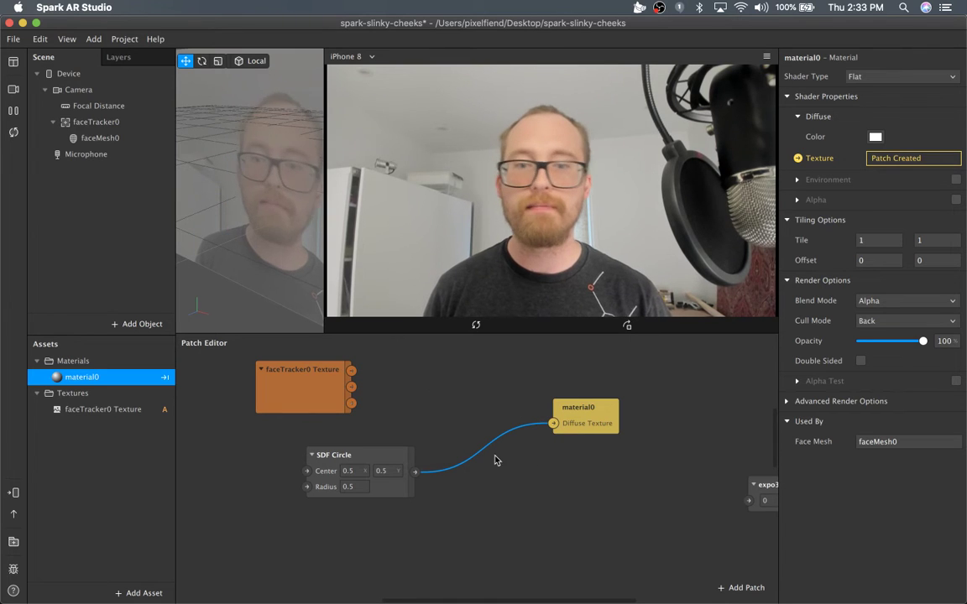
pyautogui.moveTo(304, 377); pyautogui.dragTo(291, 367)
pyautogui.click(365, 460)
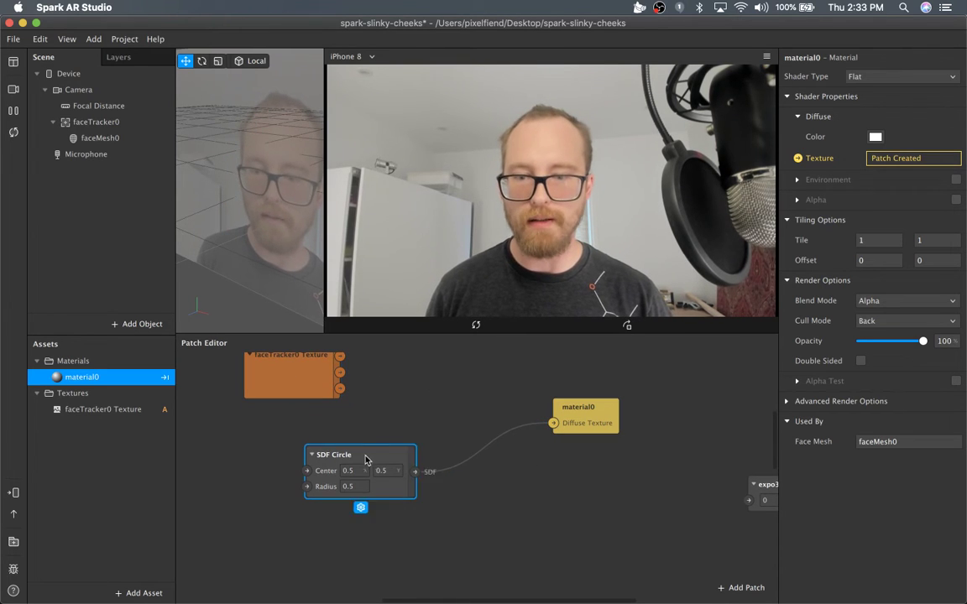
pyautogui.moveTo(366, 460); pyautogui.dragTo(516, 457)
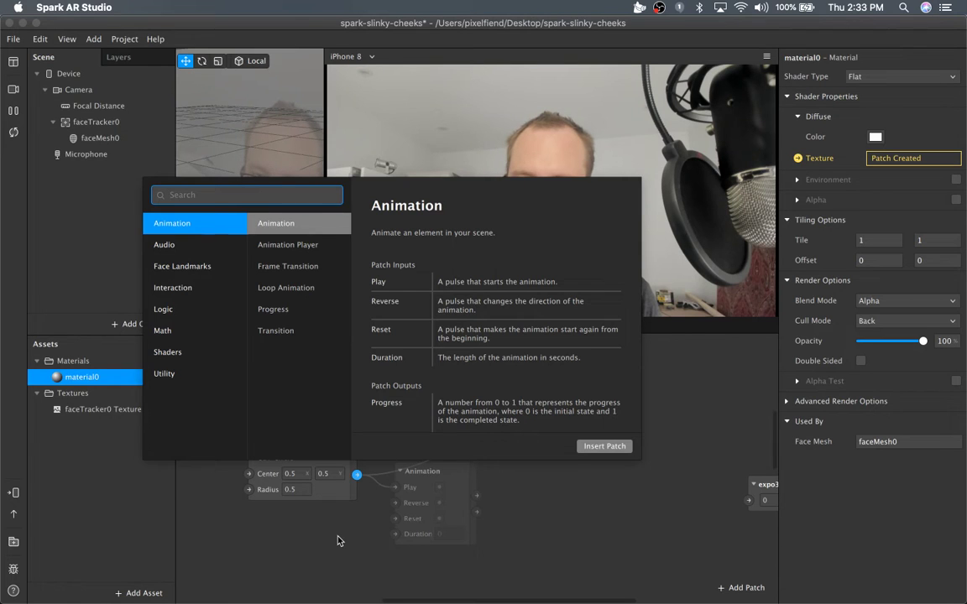
# - Insert a Smooth Step patch via 'smo' between SDF Circle and material0
pyautogui.write('s')
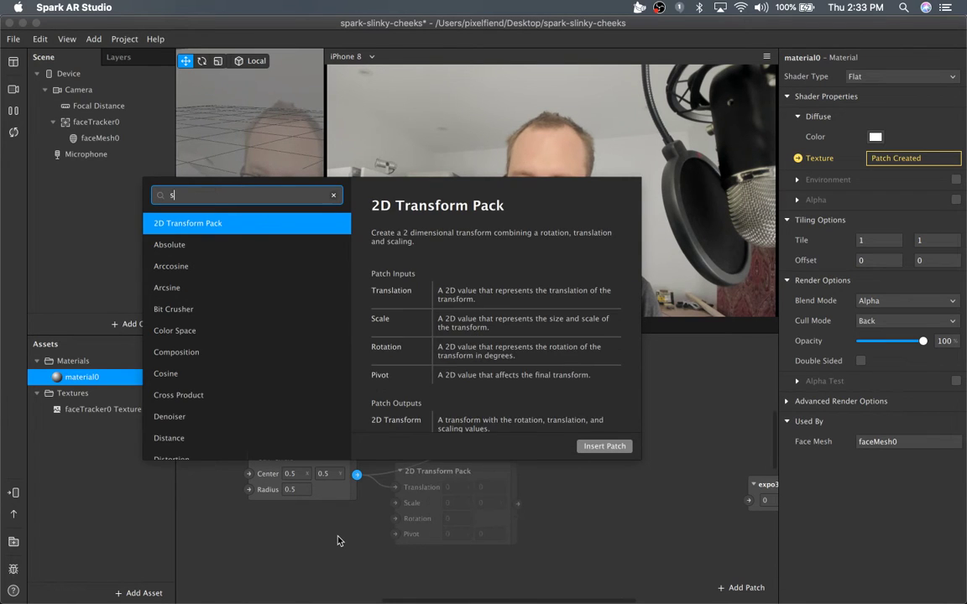
pyautogui.write('moo')
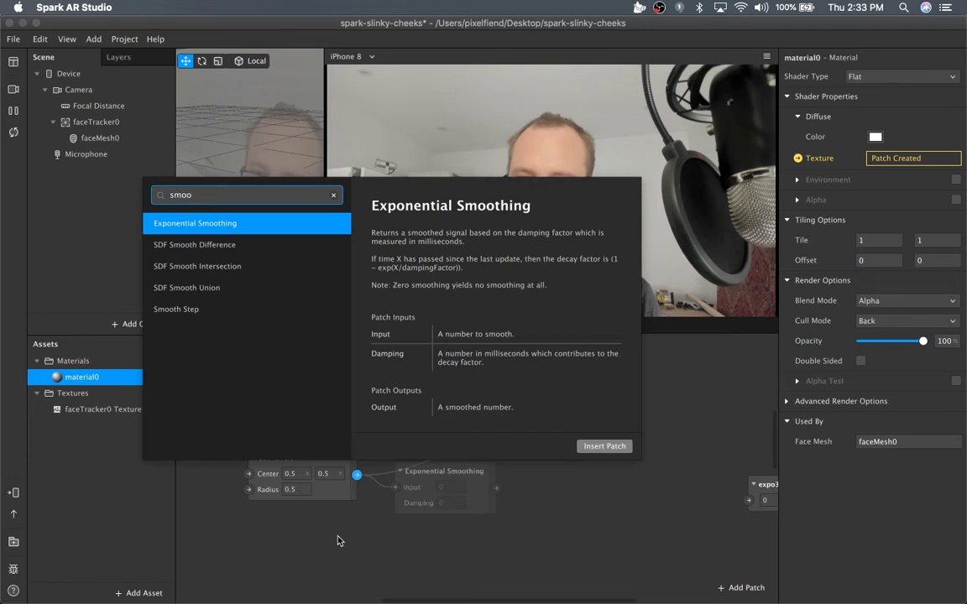
pyautogui.press('Down')
pyautogui.press('Down')
pyautogui.press('Down')
pyautogui.press('Down')
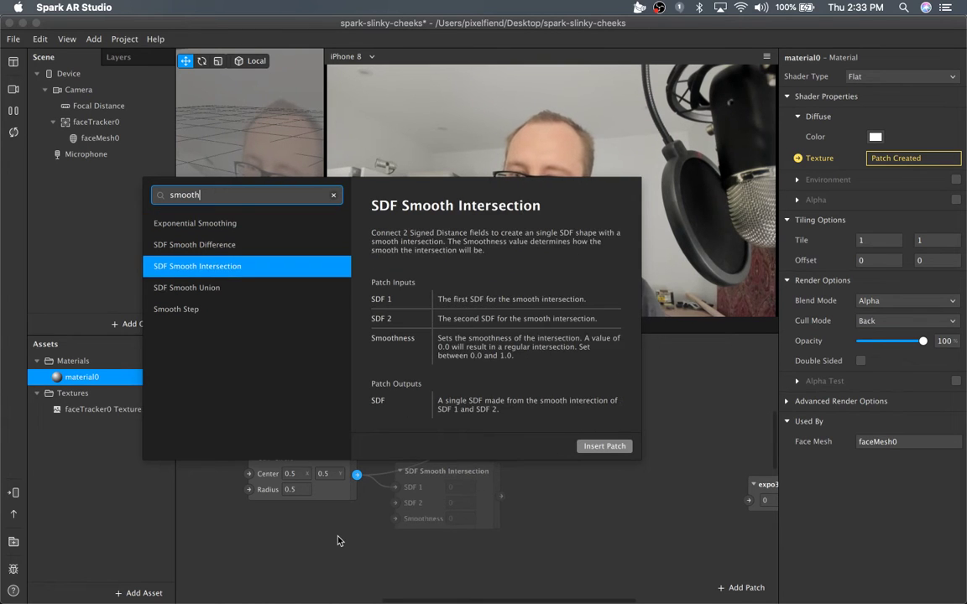
pyautogui.press('Return')
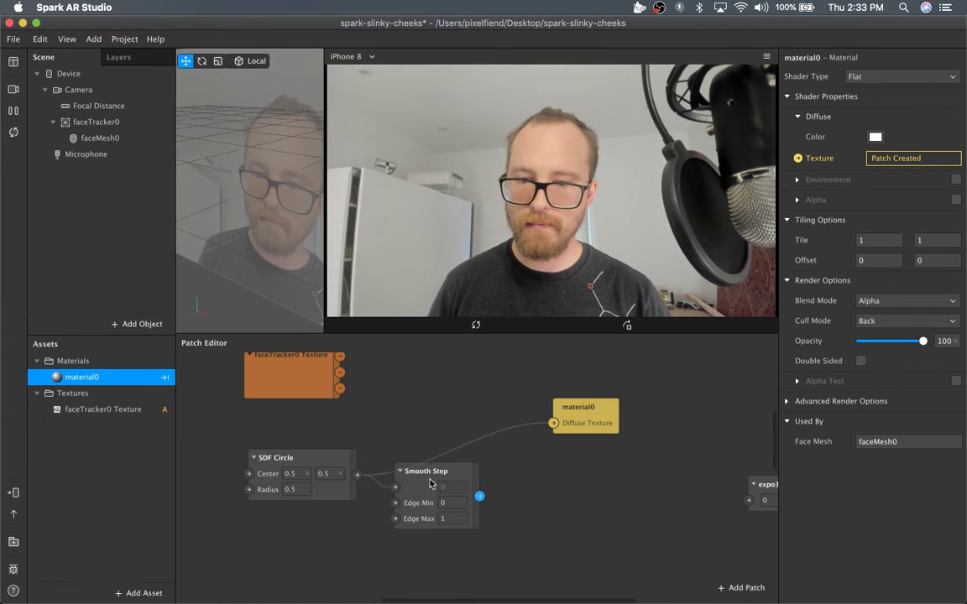
pyautogui.moveTo(461, 518); pyautogui.dragTo(554, 424)
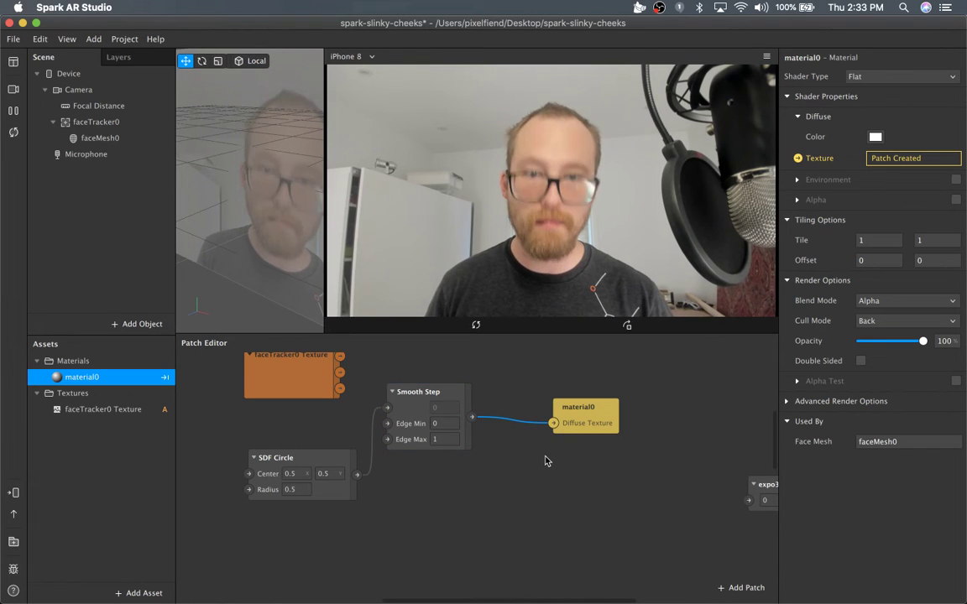
pyautogui.click(438, 402)
pyautogui.moveTo(439, 401); pyautogui.dragTo(405, 402)
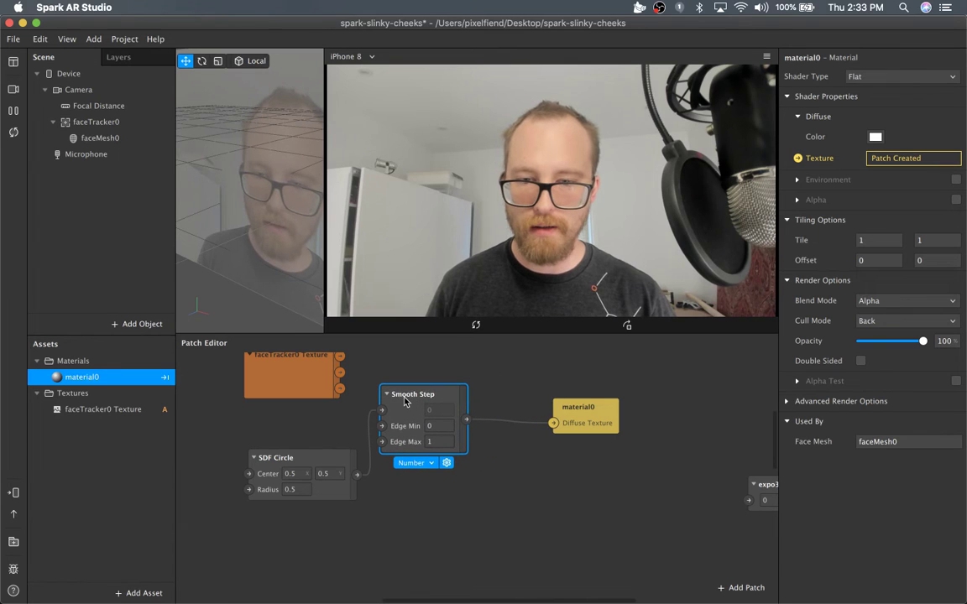
pyautogui.moveTo(464, 422); pyautogui.dragTo(511, 359)
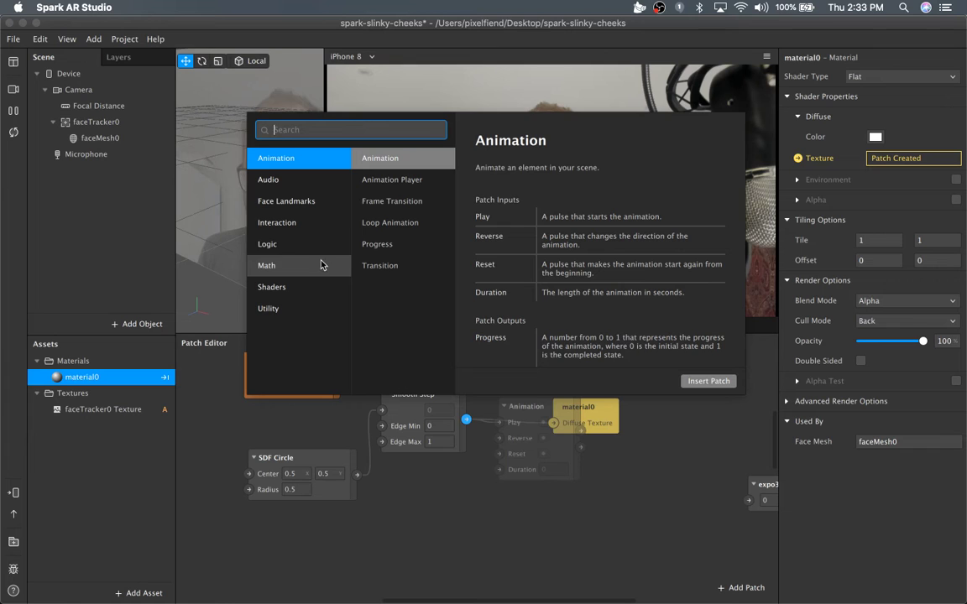
# - Add a Mix patch with first value 1 feeding material0's Diffuse Texture
pyautogui.write('mix')
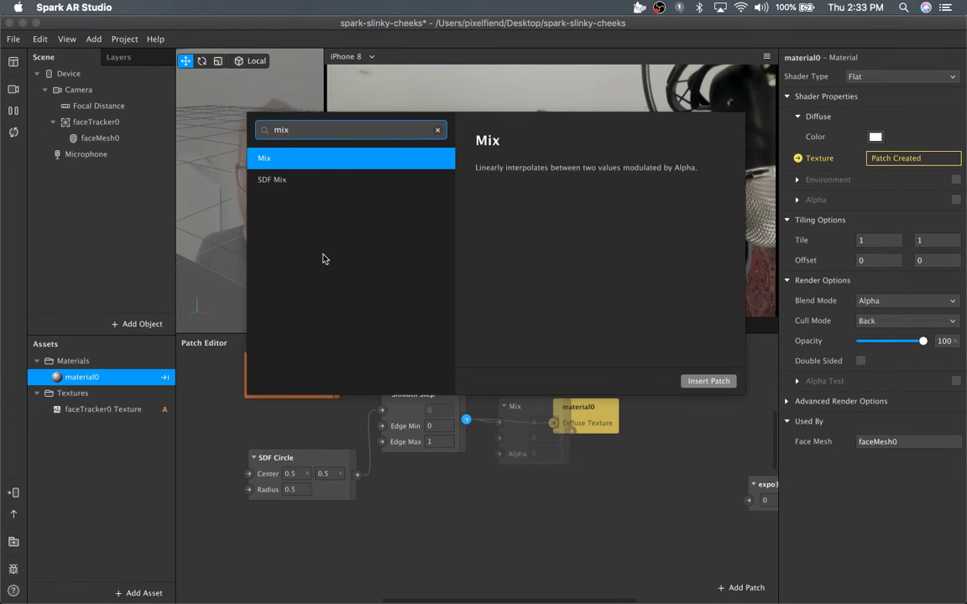
pyautogui.press('Return')
pyautogui.moveTo(603, 407); pyautogui.dragTo(657, 394)
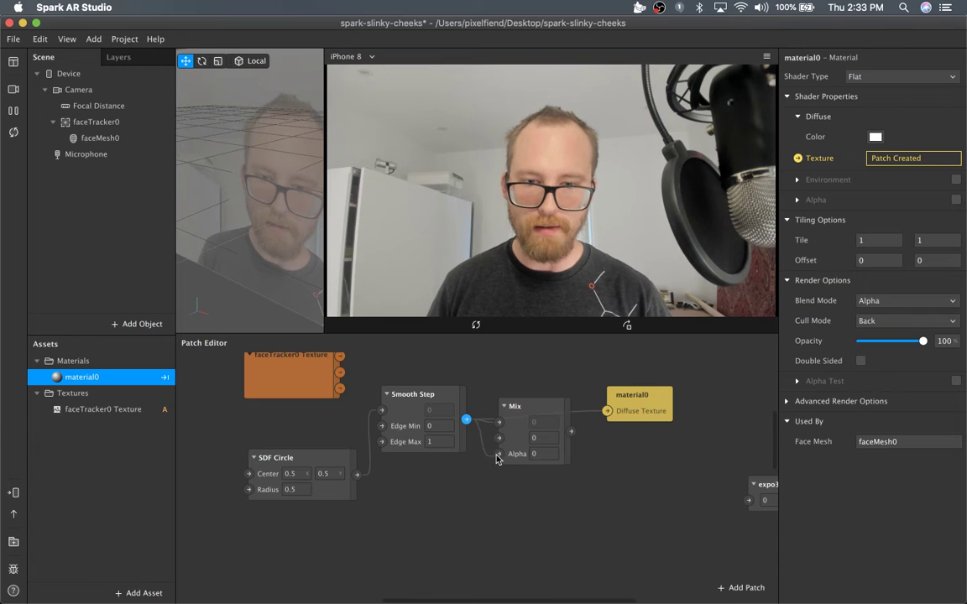
pyautogui.click(548, 422)
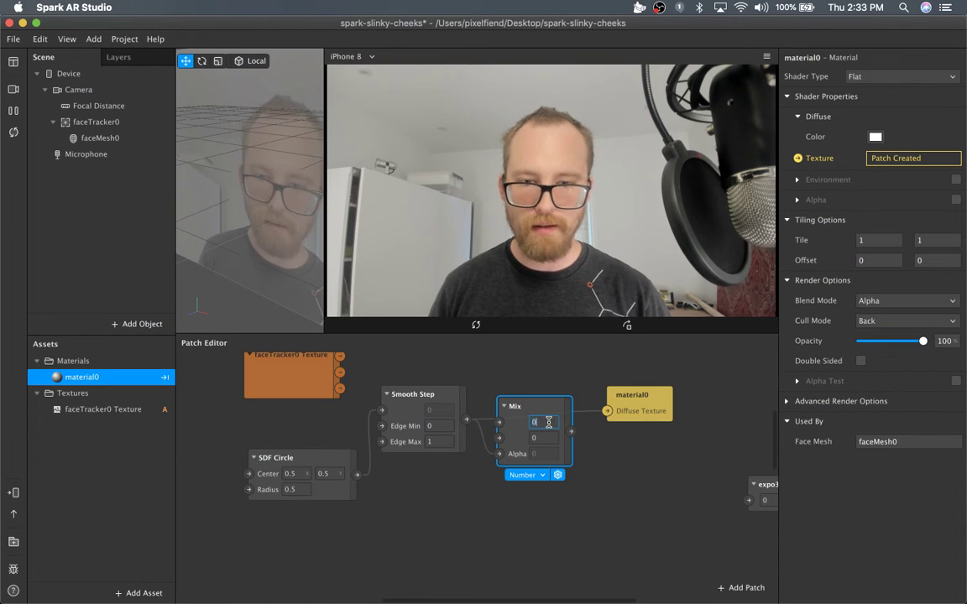
pyautogui.write('1')
pyautogui.press('Return')
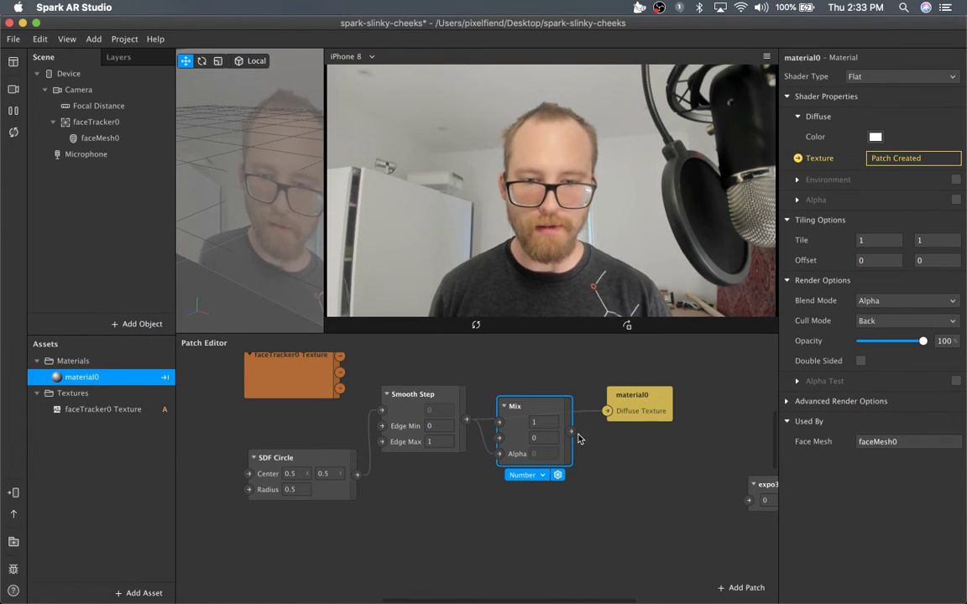
pyautogui.moveTo(572, 432); pyautogui.dragTo(607, 411)
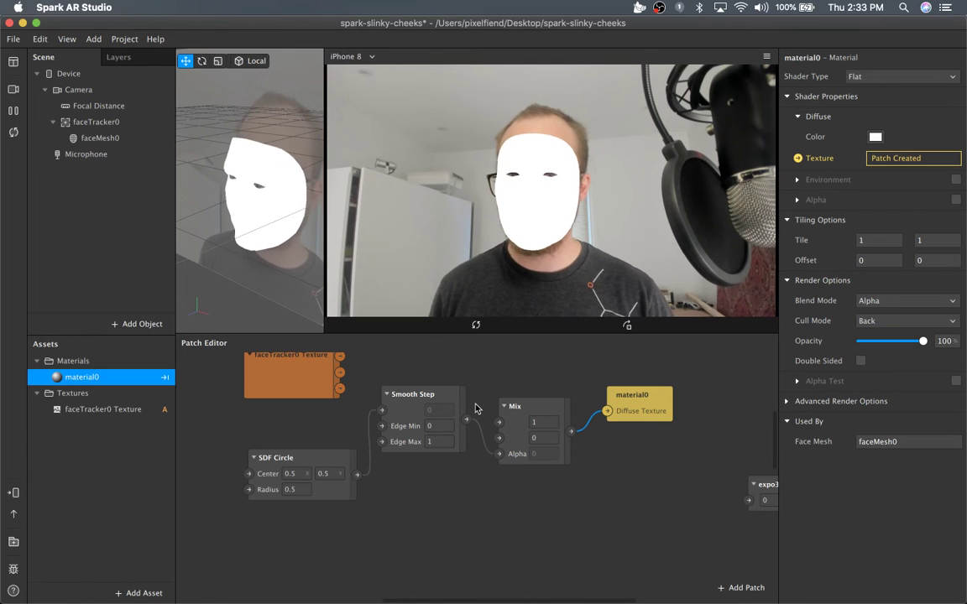
# - Arrange the Smooth Step, Mix and material0 patches into a tidy row
pyautogui.moveTo(523, 406); pyautogui.dragTo(518, 391)
pyautogui.moveTo(634, 395); pyautogui.dragTo(652, 391)
pyautogui.moveTo(384, 406); pyautogui.dragTo(373, 459)
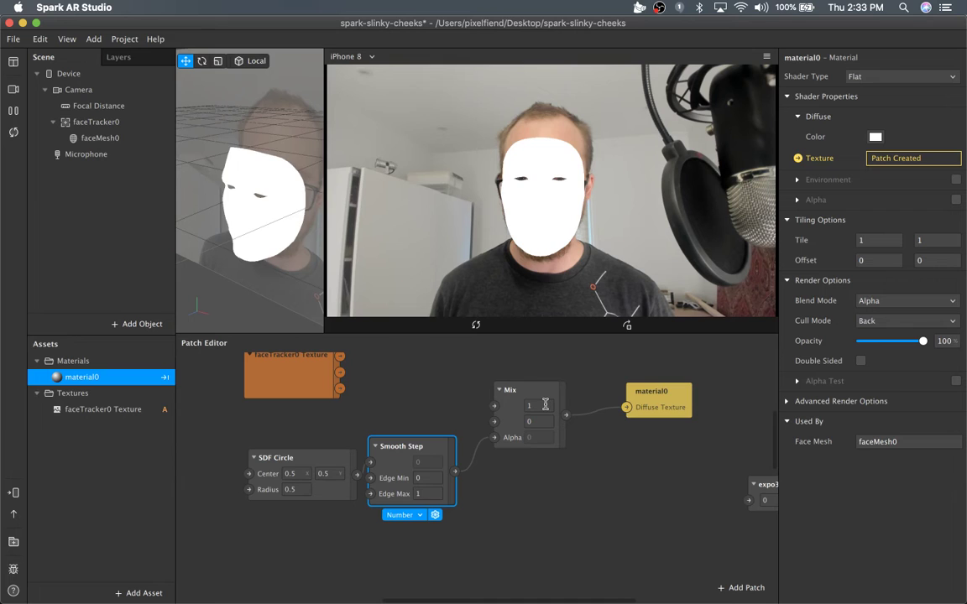
pyautogui.moveTo(529, 392); pyautogui.dragTo(517, 431)
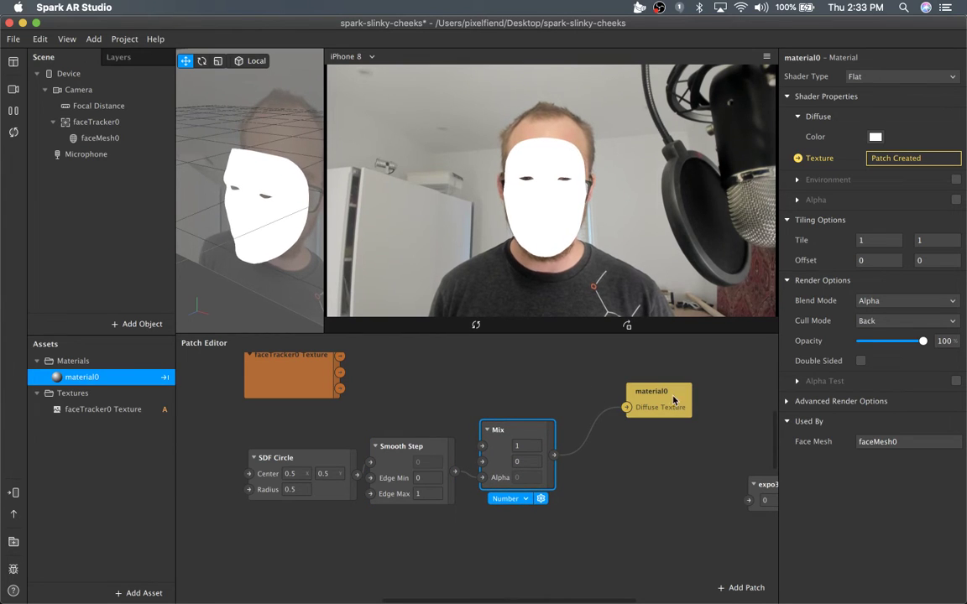
pyautogui.moveTo(674, 402); pyautogui.dragTo(727, 400)
pyautogui.moveTo(556, 458); pyautogui.dragTo(593, 416)
# - Add a Pack patch after Mix and move it higher in the graph
pyautogui.write('pack')
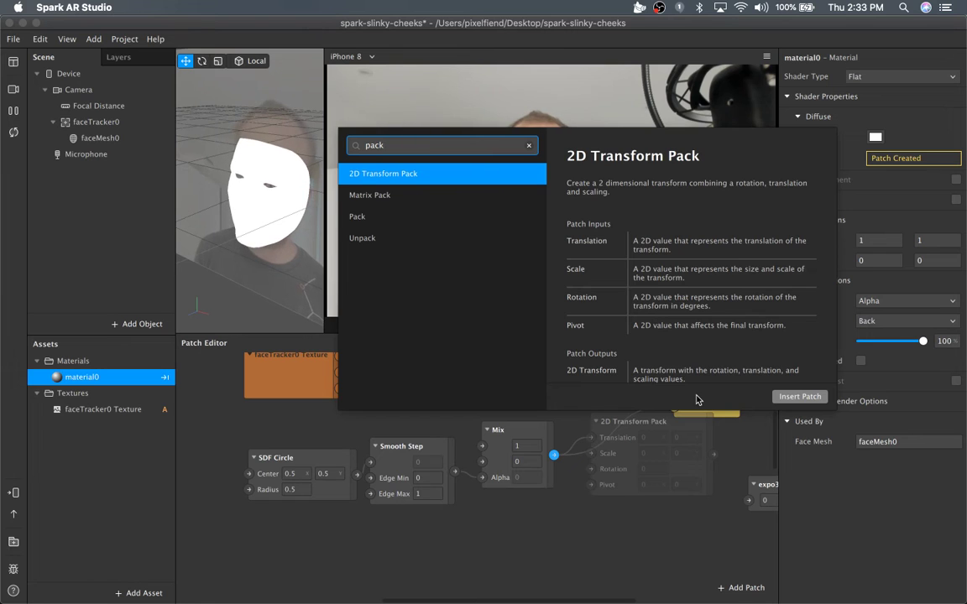
pyautogui.press('Down')
pyautogui.press('Down')
pyautogui.press('Return')
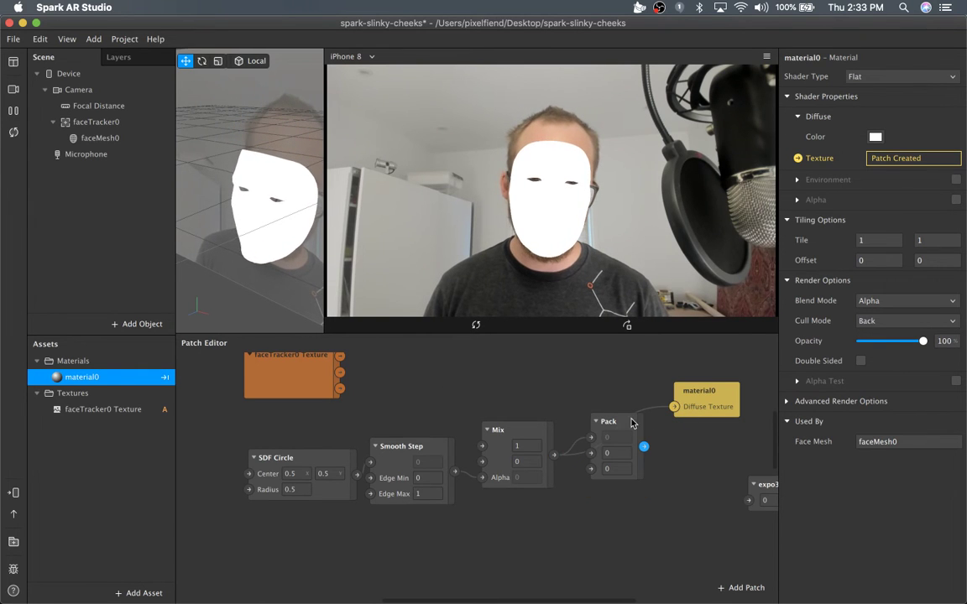
pyautogui.moveTo(631, 420); pyautogui.dragTo(629, 387)
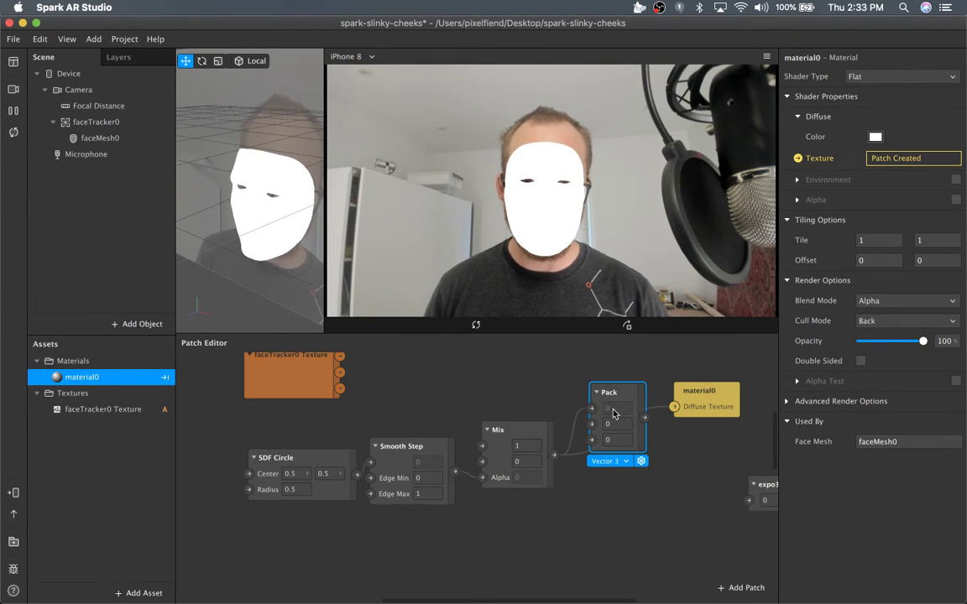
pyautogui.scroll(5, 473, 368)
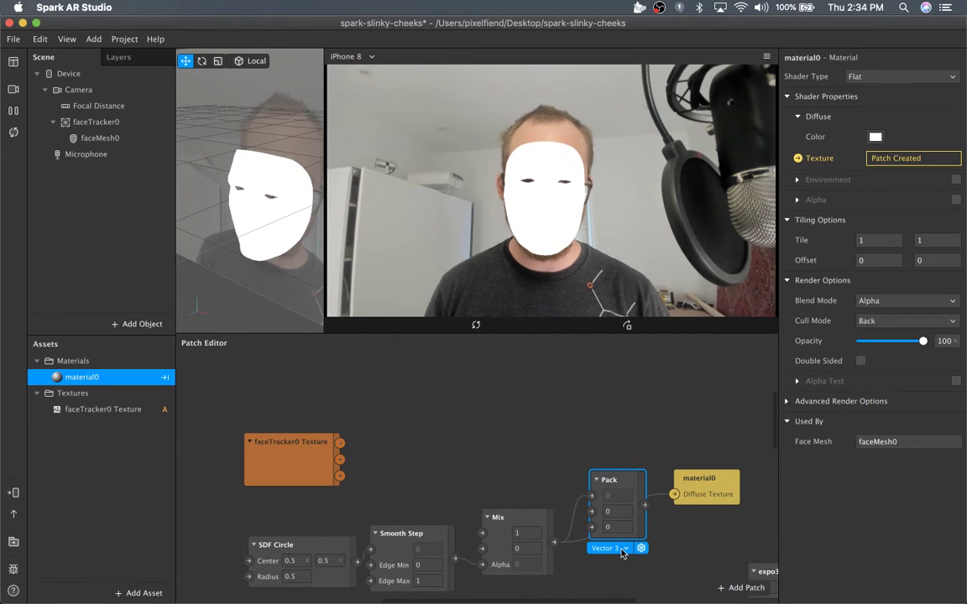
pyautogui.moveTo(612, 483); pyautogui.dragTo(610, 415)
# - Set Pack to Vector 2 and connect faceTracker0 Texture's RGB into it
pyautogui.click(601, 479)
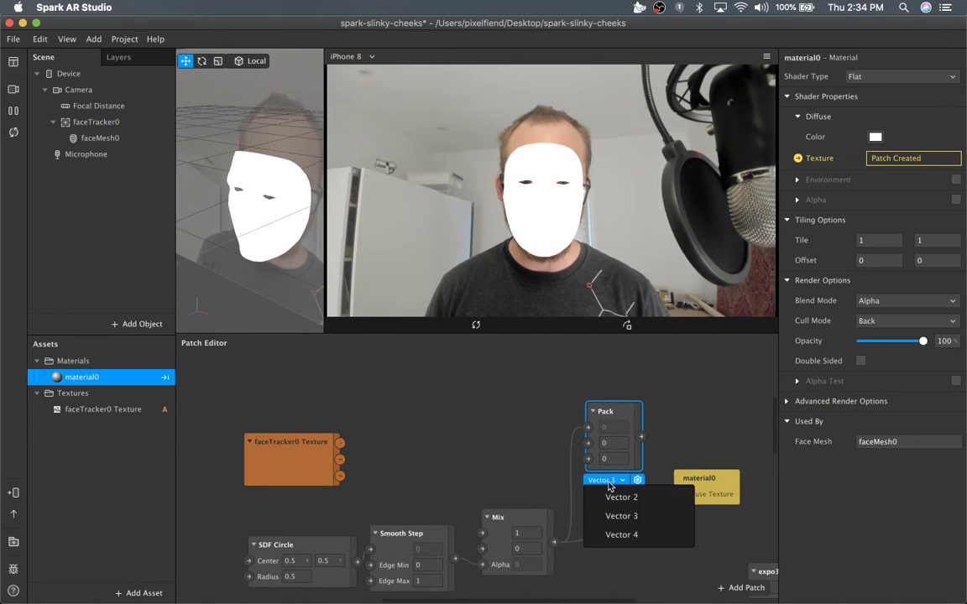
pyautogui.click(620, 498)
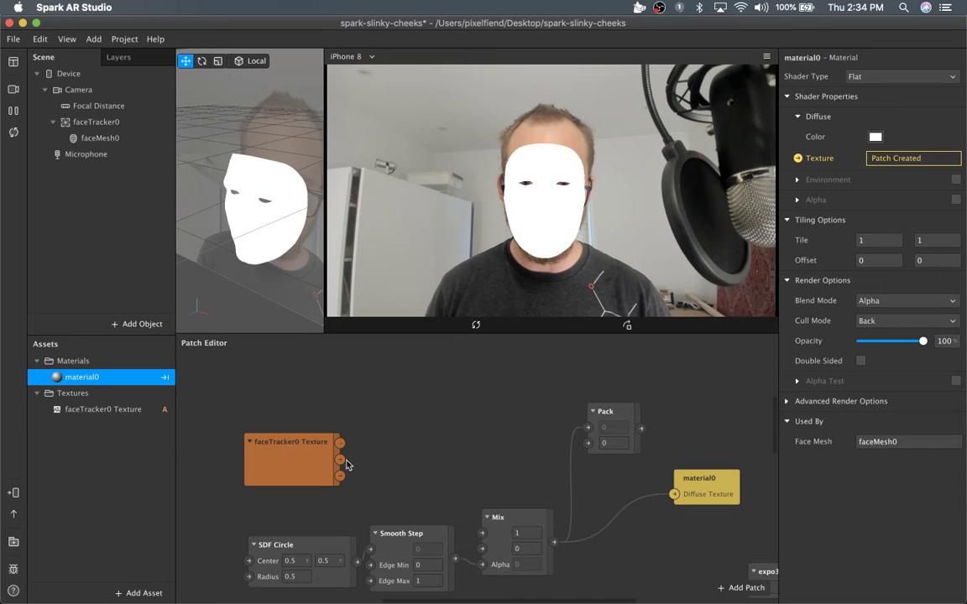
pyautogui.moveTo(340, 460); pyautogui.dragTo(674, 494)
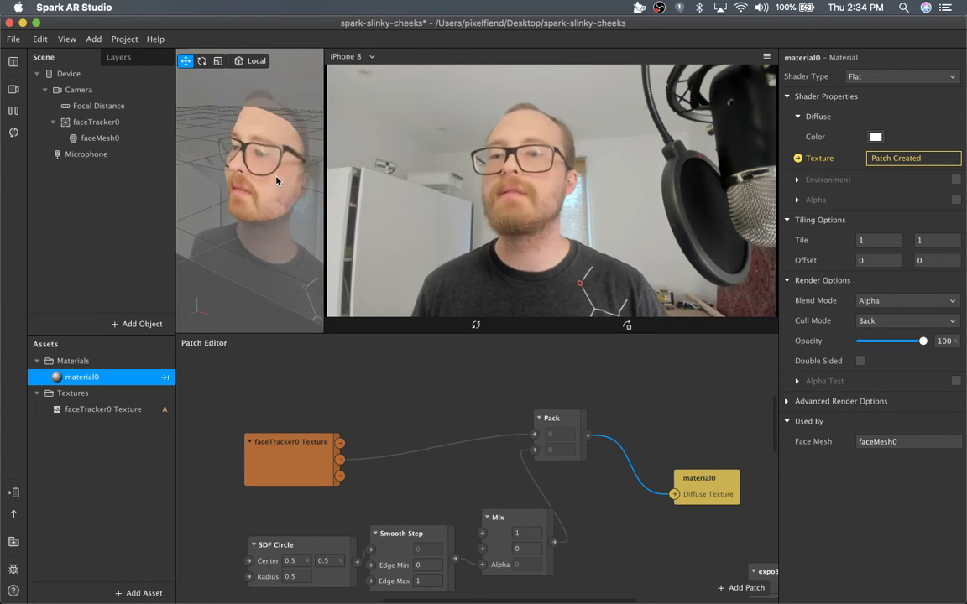
# - Set the SDF Circle radius to 0.1 and shift the node up-left
pyautogui.scroll(-3, 320, 528)
pyautogui.click(301, 492)
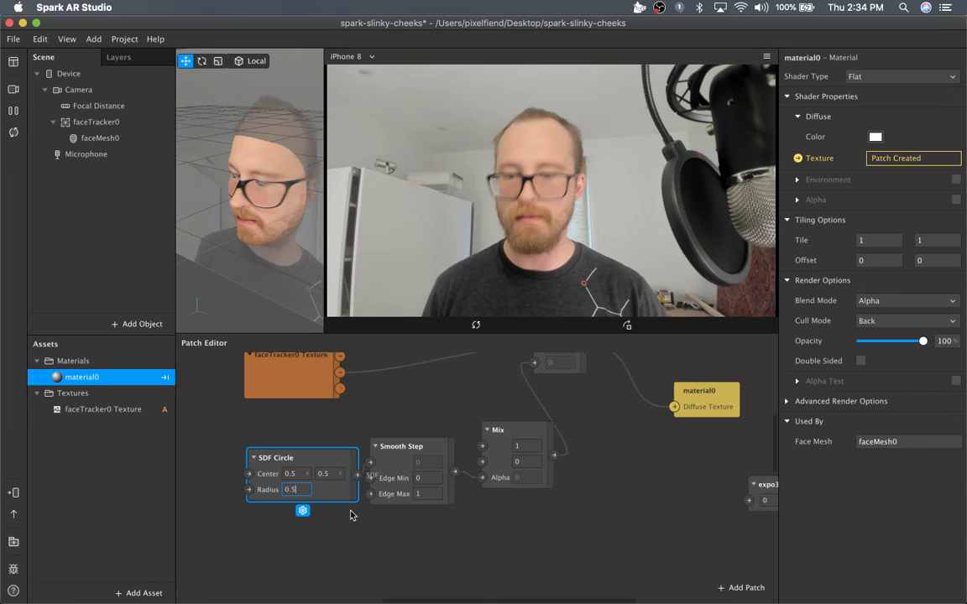
pyautogui.write('0.1')
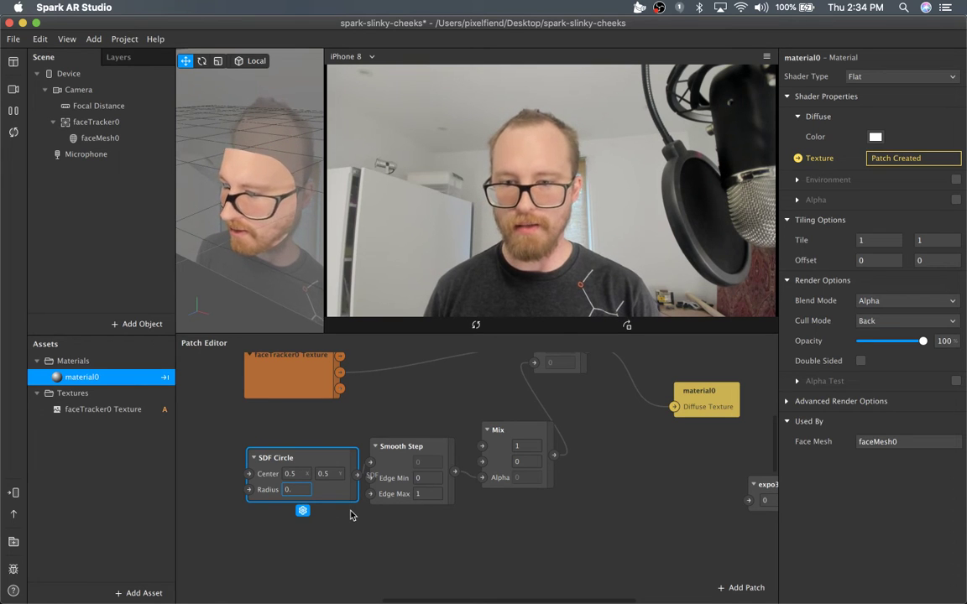
pyautogui.press('Return')
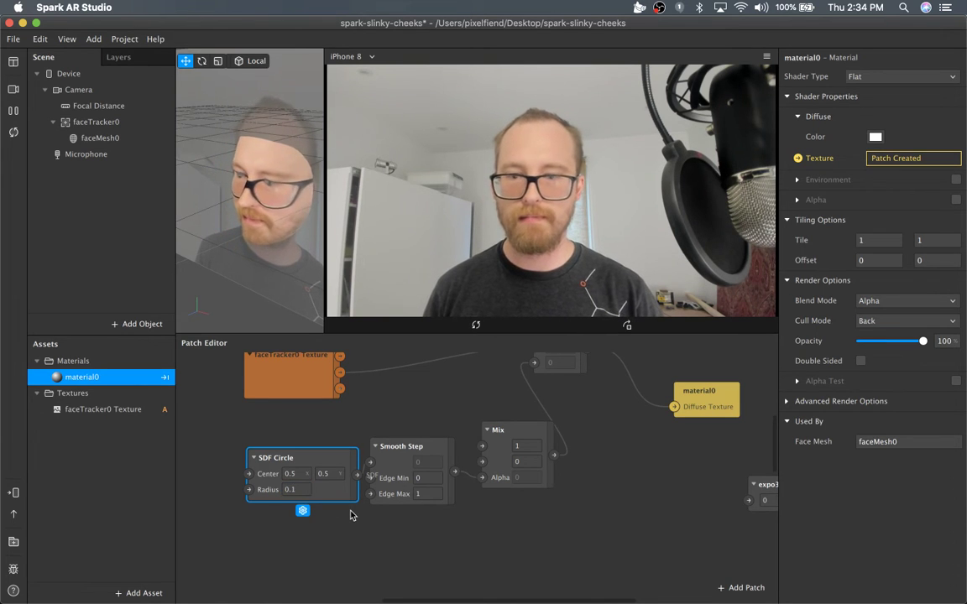
pyautogui.moveTo(311, 451)
pyautogui.mouseDown()
pyautogui.moveTo(299, 434)
pyautogui.moveTo(295, 455)
pyautogui.mouseUp()
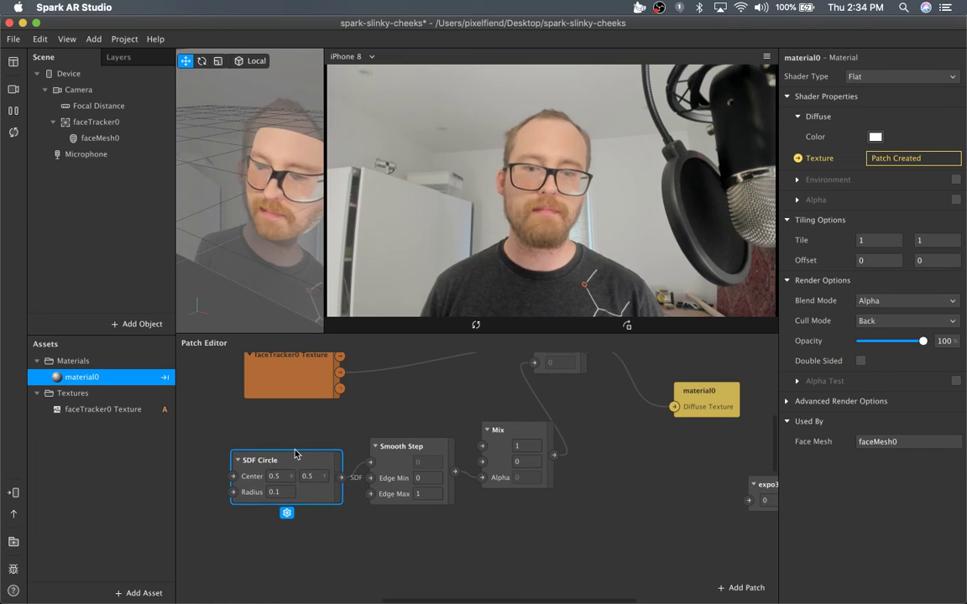
# - Change the SDF Circle radius to 0
pyautogui.scroll(5, 294, 455)
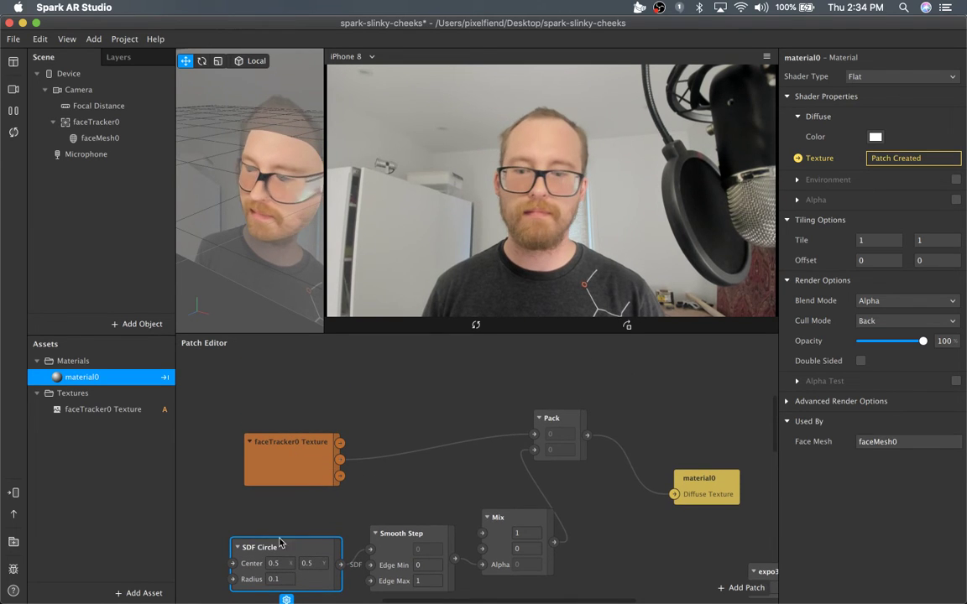
pyautogui.click(283, 577)
pyautogui.press('BackSpace')
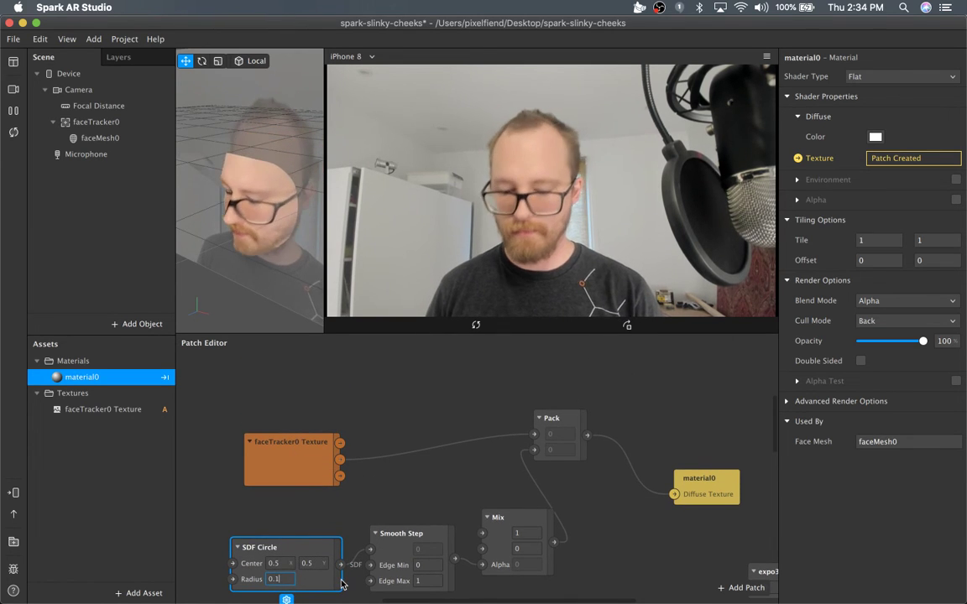
pyautogui.write('0')
pyautogui.press('Return')
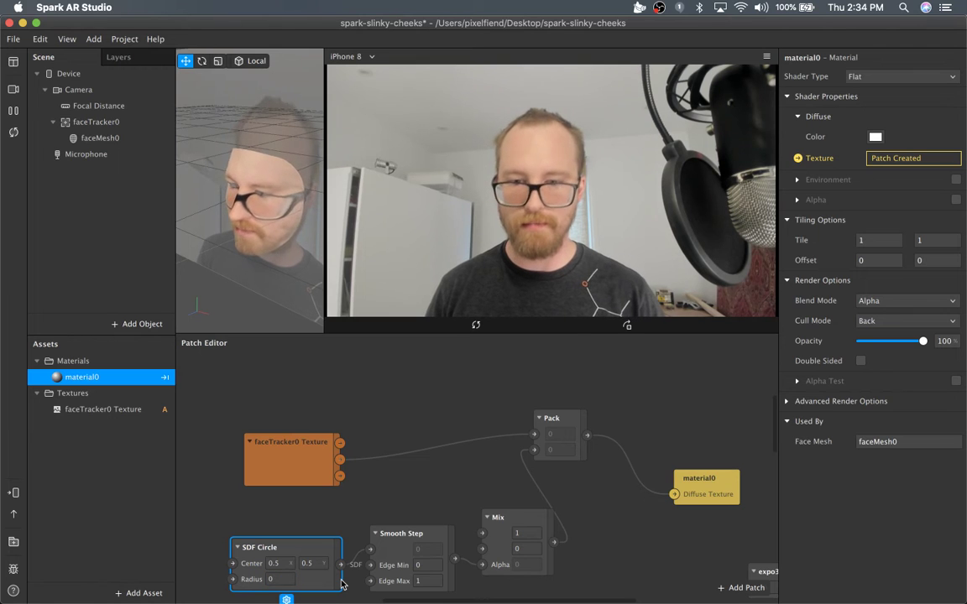
pyautogui.moveTo(307, 560); pyautogui.dragTo(307, 557)
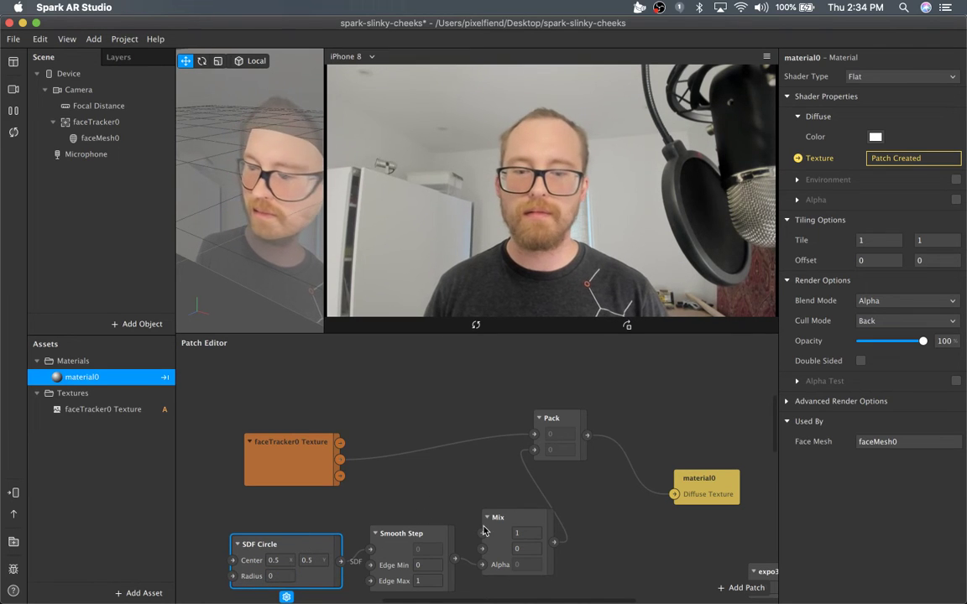
# - Rearrange the Mix, Smooth Step and SDF Circle nodes up and left
pyautogui.moveTo(498, 529); pyautogui.dragTo(490, 504)
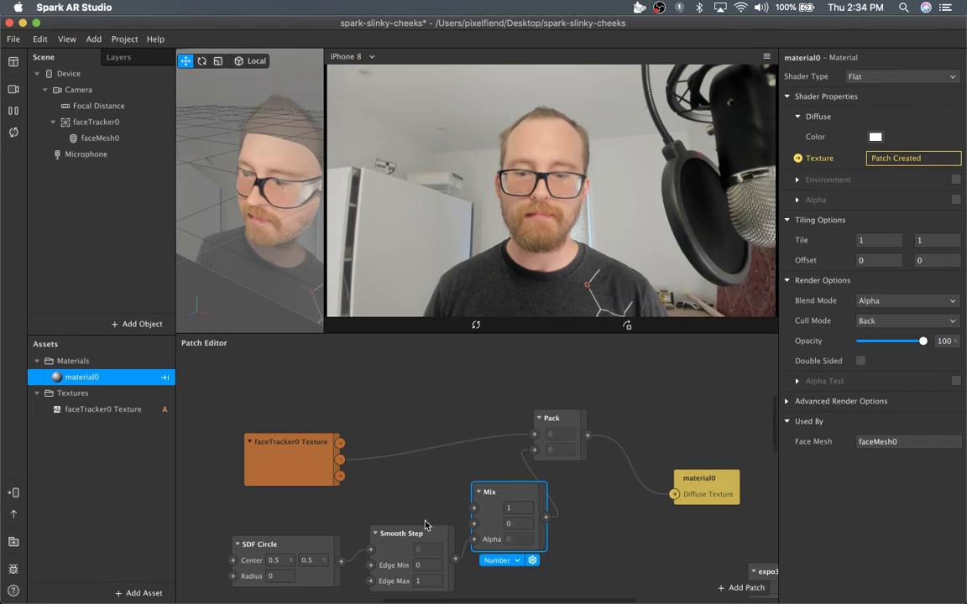
pyautogui.click(401, 546)
pyautogui.moveTo(401, 546); pyautogui.dragTo(398, 531)
pyautogui.moveTo(289, 549); pyautogui.dragTo(255, 532)
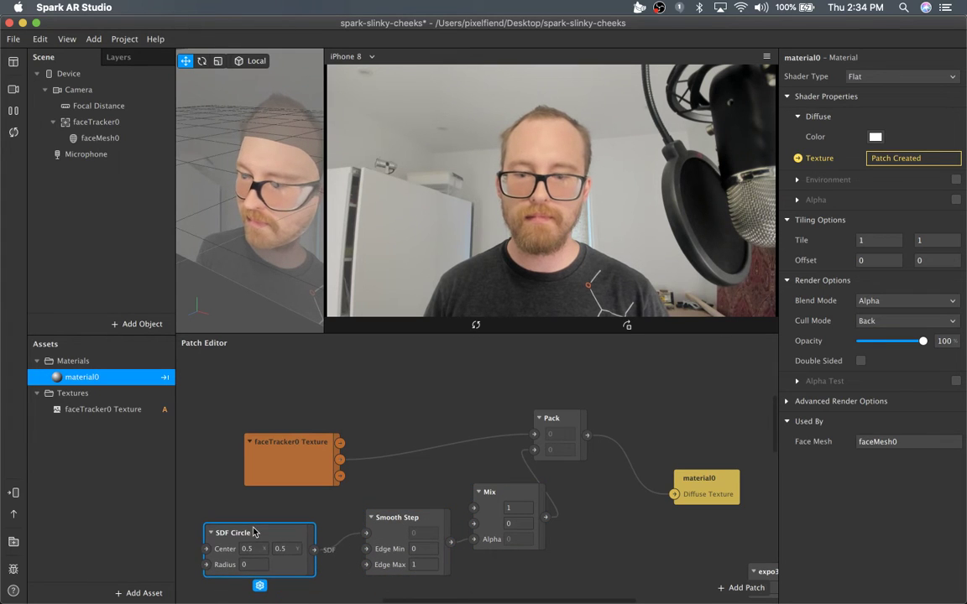
# - Set Smooth Step's Edge Max to 0.5 and shift the node left
pyautogui.click(429, 566)
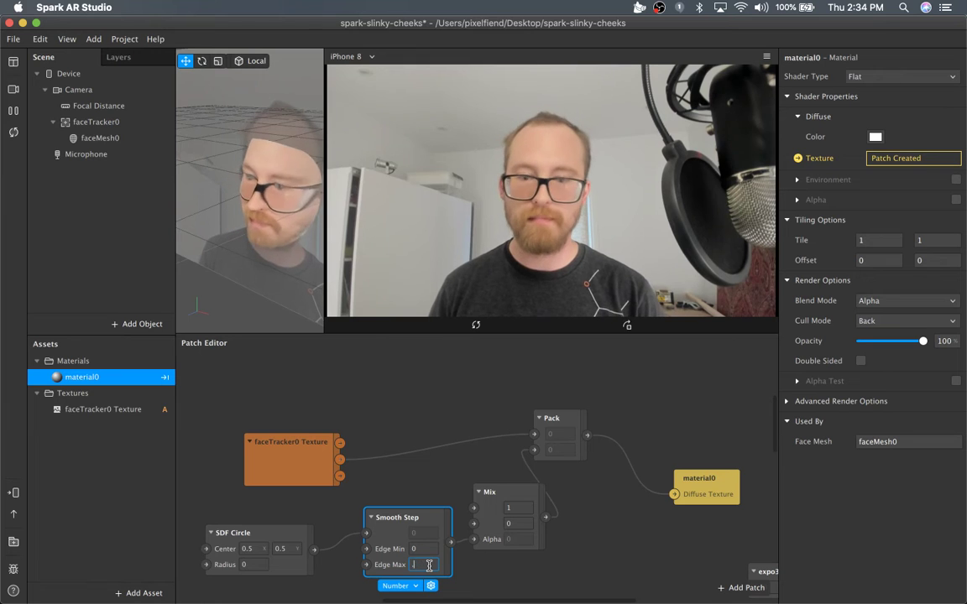
pyautogui.write('0.5')
pyautogui.press('Return')
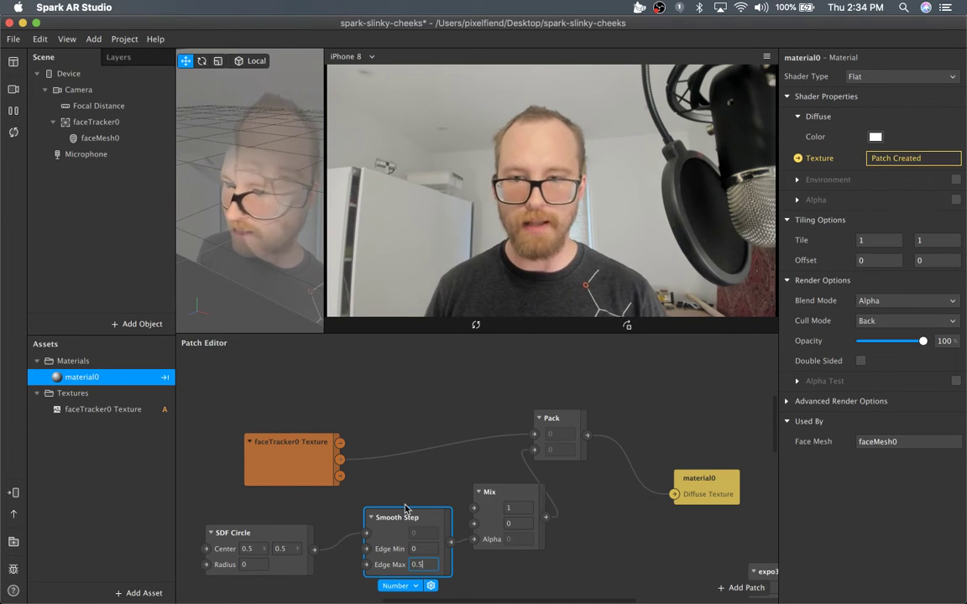
pyautogui.moveTo(405, 510); pyautogui.dragTo(395, 509)
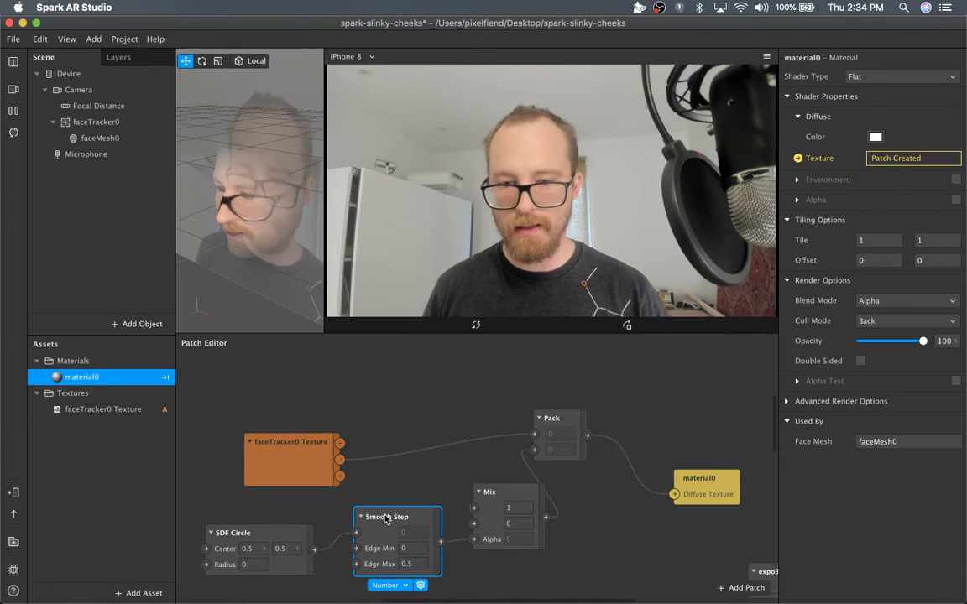
# - Change Smooth Step's Edge Max to 0.25
pyautogui.click(418, 564)
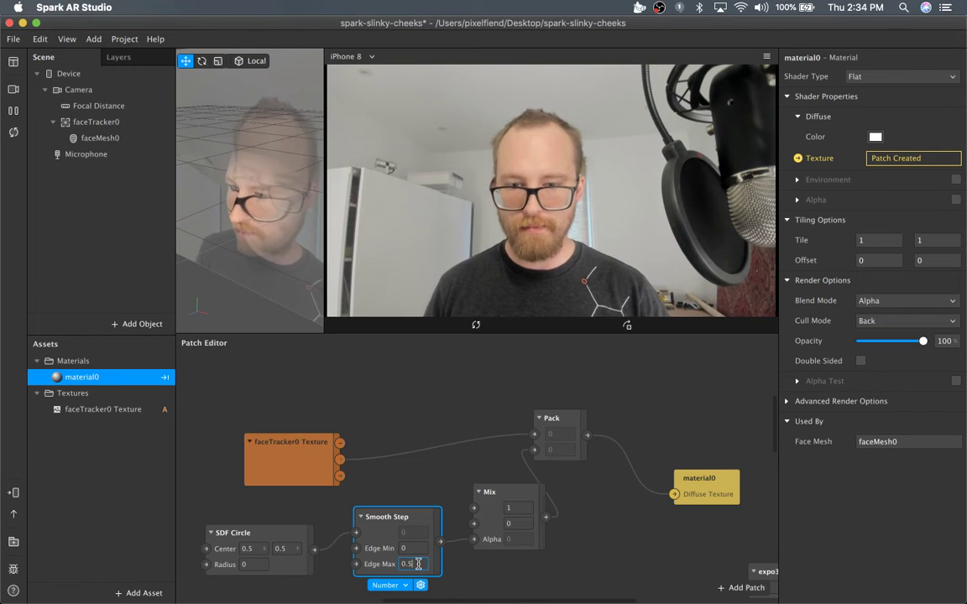
pyautogui.press('BackSpace')
pyautogui.write('25')
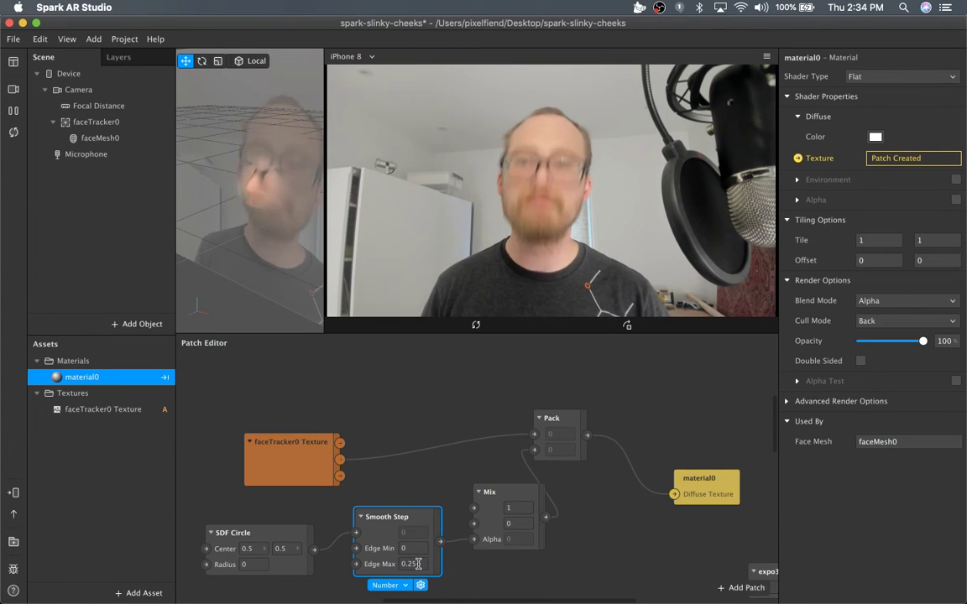
pyautogui.press('Return')
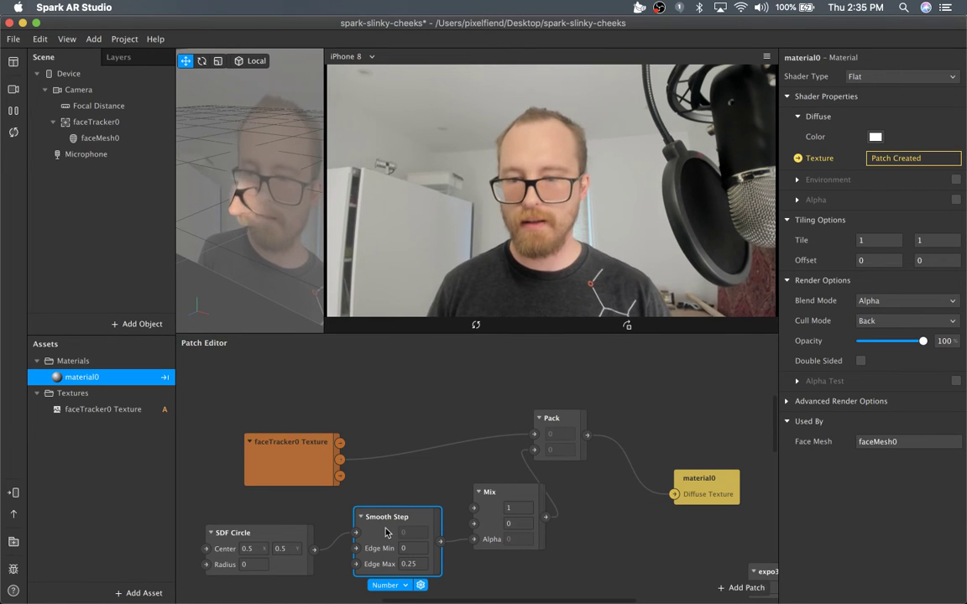
# - Reposition the faceTracker0 Texture node and recommit the Edge Max value
pyautogui.click(249, 565)
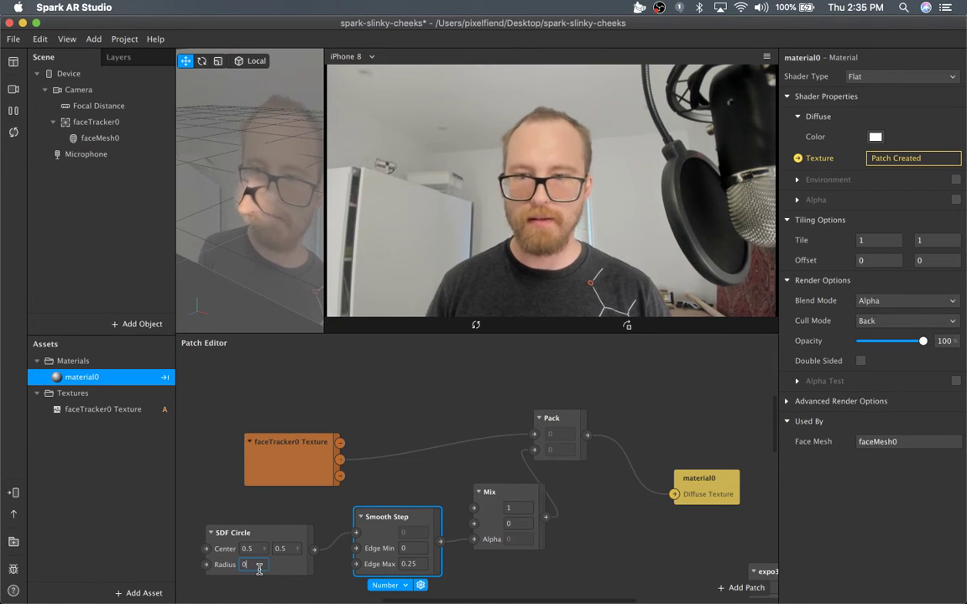
pyautogui.click(254, 538)
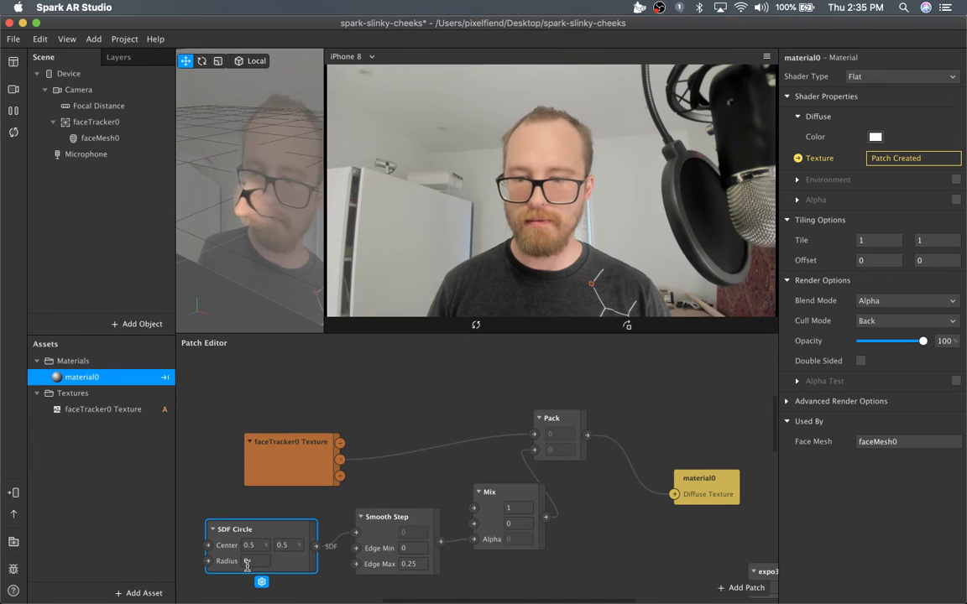
pyautogui.click(260, 496)
pyautogui.moveTo(278, 478); pyautogui.dragTo(261, 454)
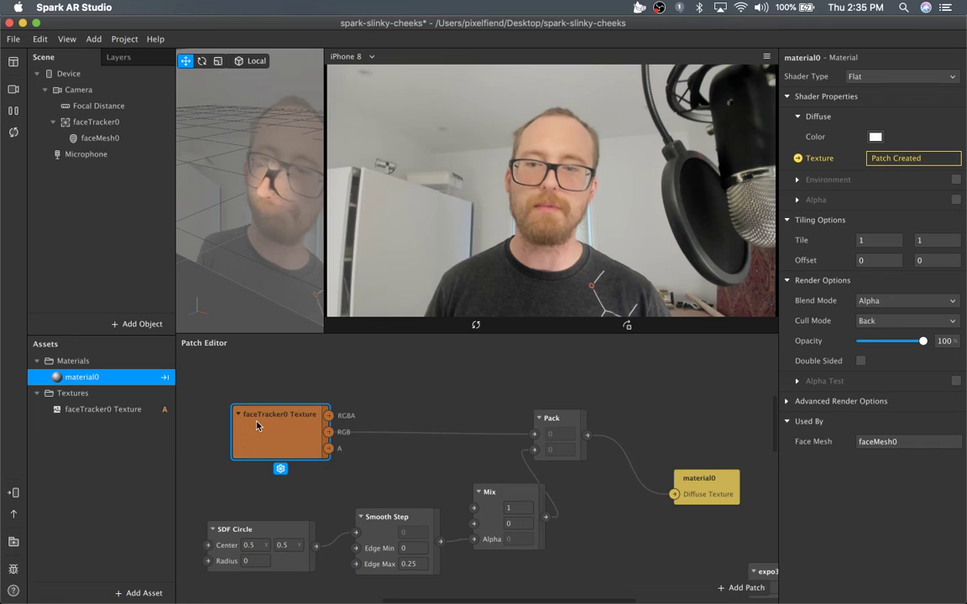
pyautogui.click(393, 537)
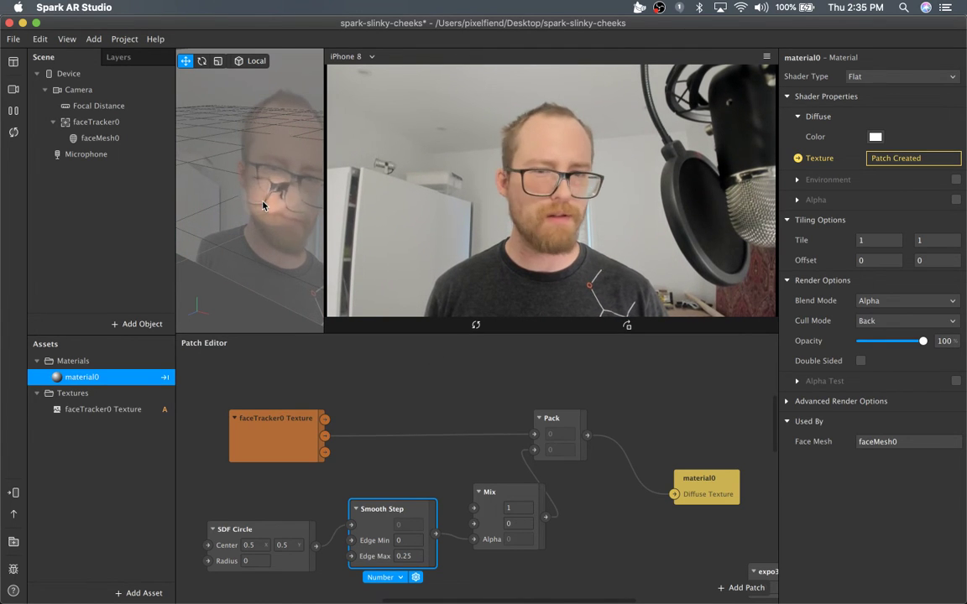
pyautogui.doubleClick(413, 556)
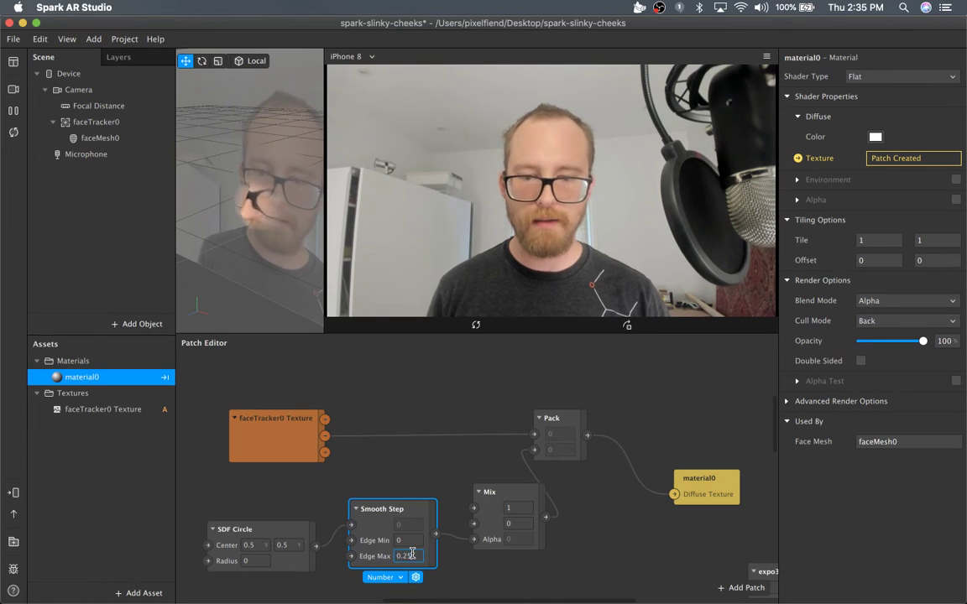
pyautogui.click(410, 460)
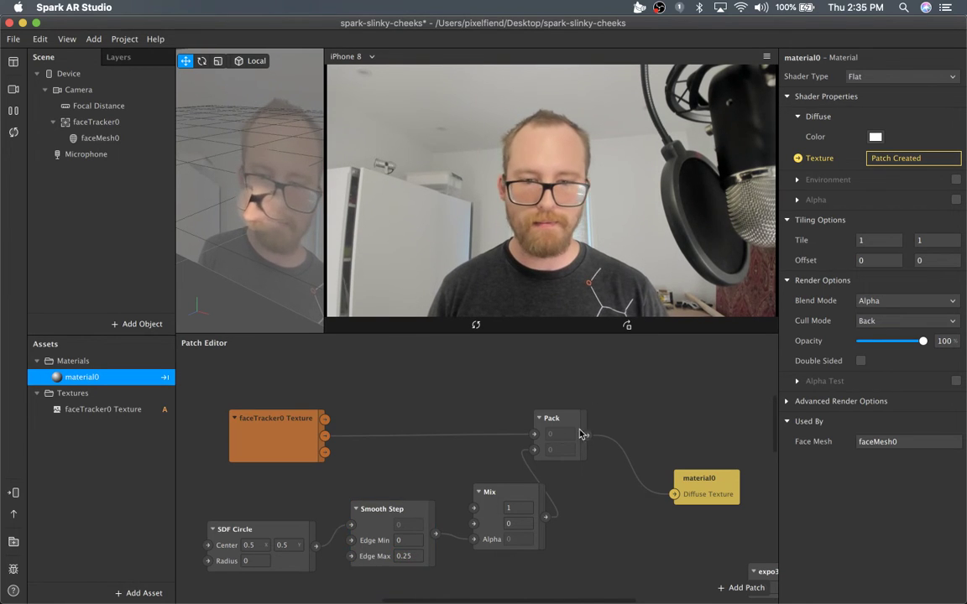
# - Rearrange the Mix, faceTracker0 Texture and SDF Circle nodes
pyautogui.click(504, 497)
pyautogui.moveTo(504, 497); pyautogui.dragTo(487, 495)
pyautogui.moveTo(273, 433); pyautogui.dragTo(327, 378)
pyautogui.moveTo(269, 533); pyautogui.dragTo(280, 517)
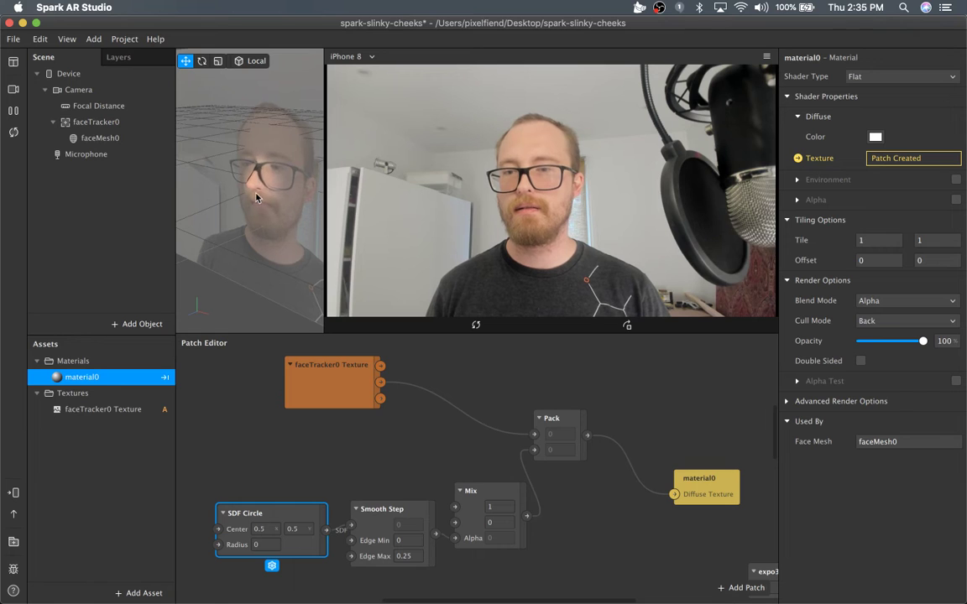
# - Drag faceMesh0 onto Camera in the Scene panel to nest it
pyautogui.click(116, 138)
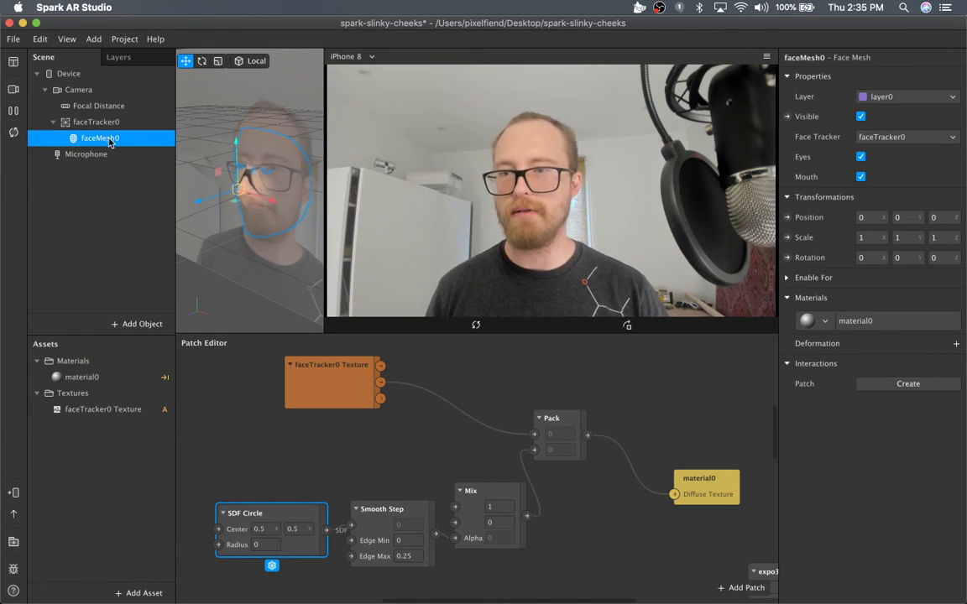
pyautogui.moveTo(113, 160)
pyautogui.mouseDown()
pyautogui.moveTo(60, 157)
pyautogui.moveTo(126, 157)
pyautogui.mouseUp()
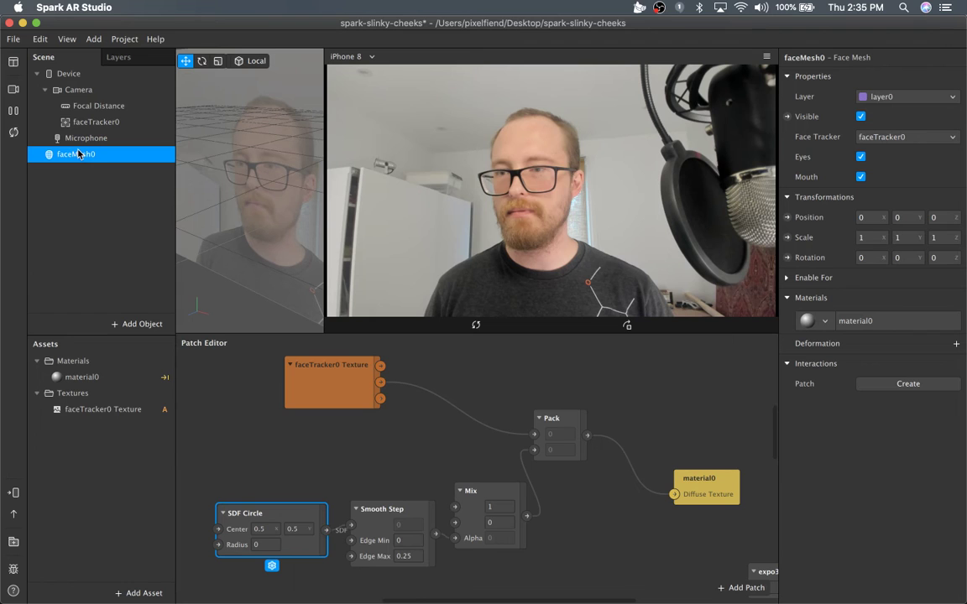
pyautogui.moveTo(98, 87); pyautogui.dragTo(100, 89)
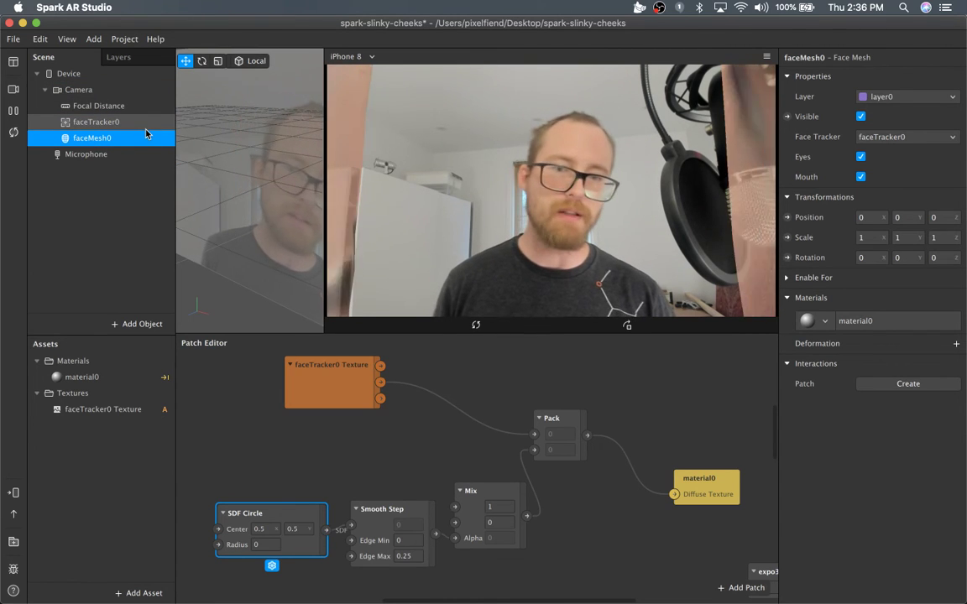
# - Undo faceMesh0's reparenting and review faceTracker0's properties and Focal Distance
pyautogui.press('super+z')
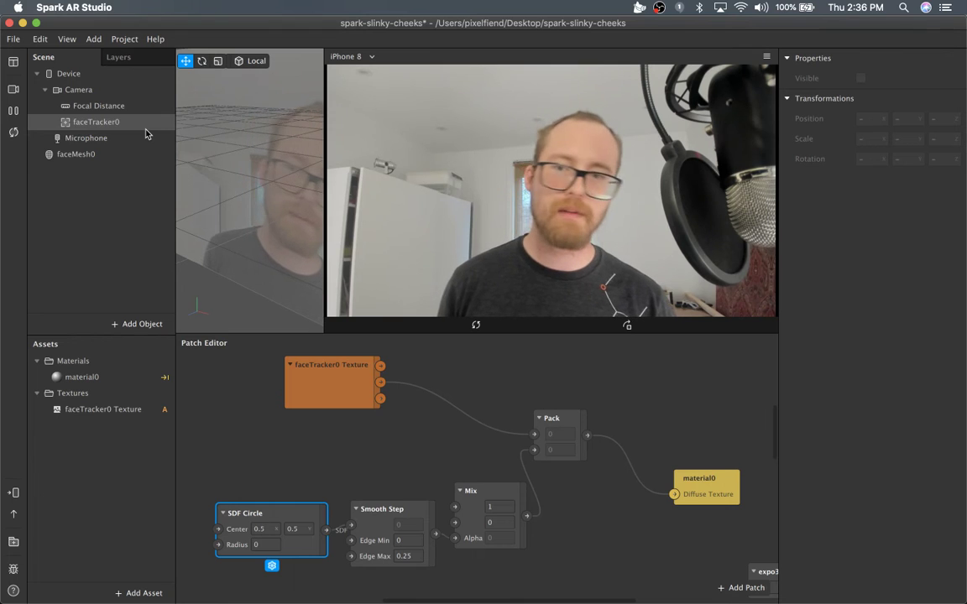
pyautogui.click(112, 124)
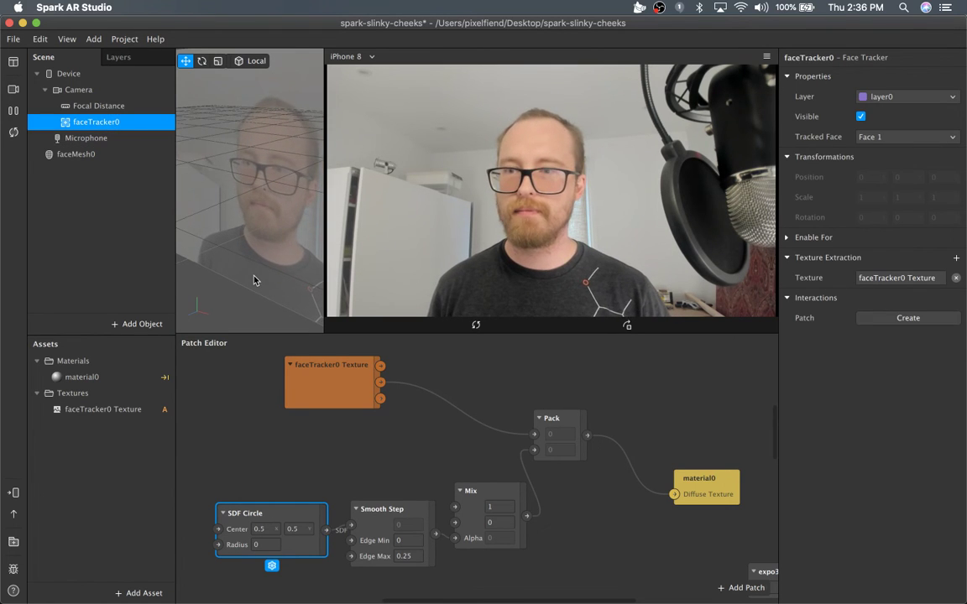
pyautogui.scroll(-5, 254, 280)
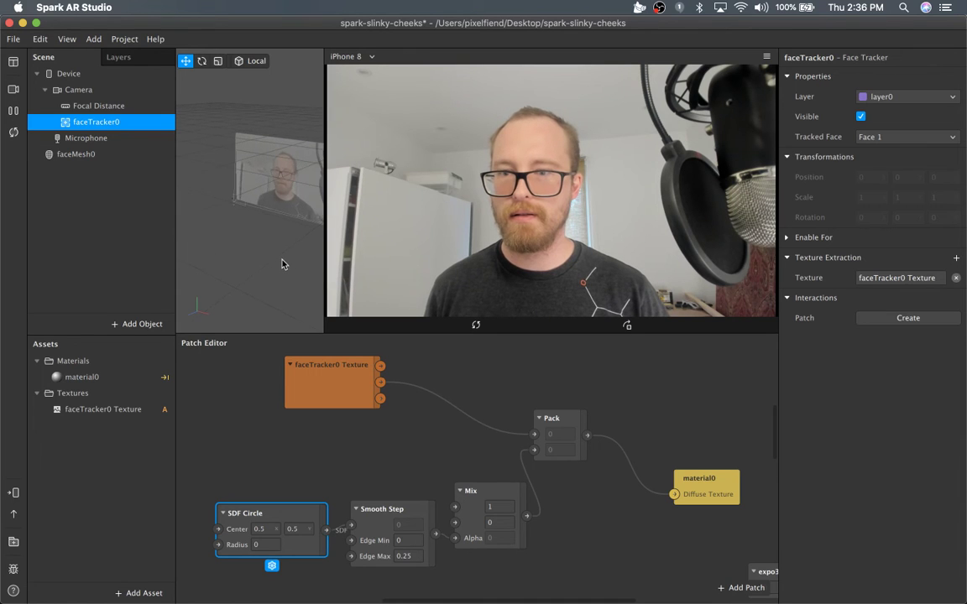
pyautogui.scroll(5, 283, 264)
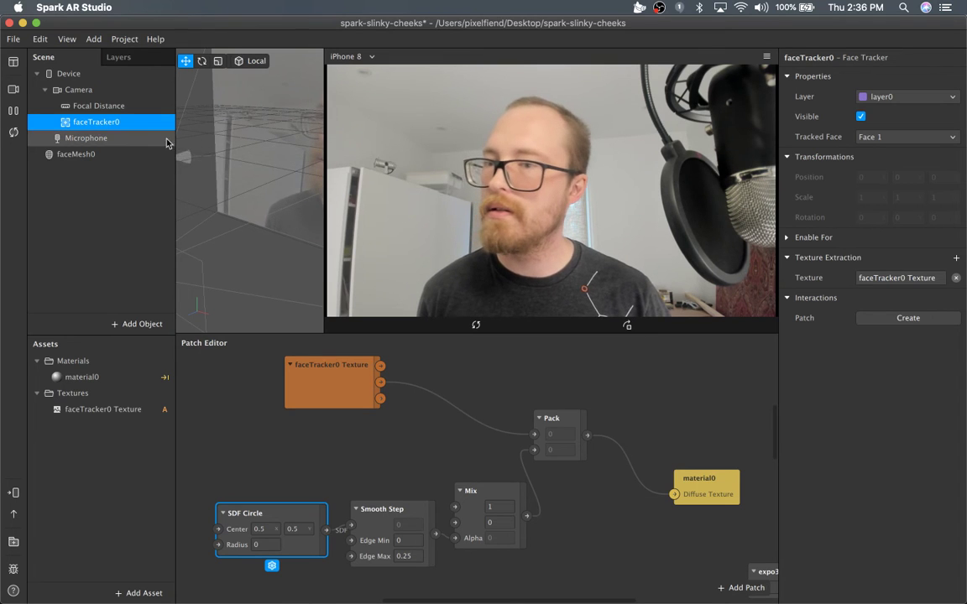
pyautogui.click(126, 106)
pyautogui.click(122, 122)
pyautogui.scroll(-3, 220, 202)
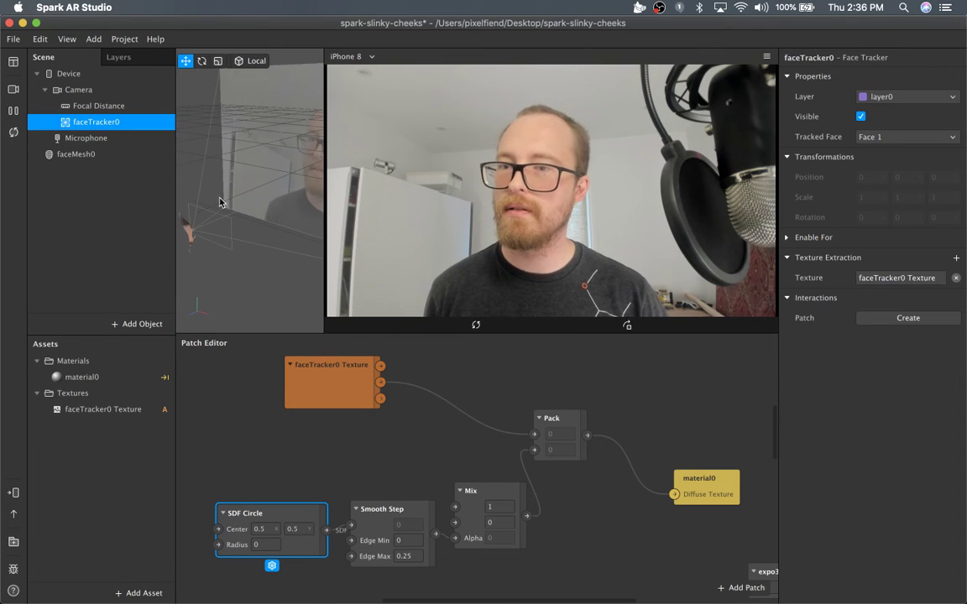
pyautogui.scroll(5, 220, 203)
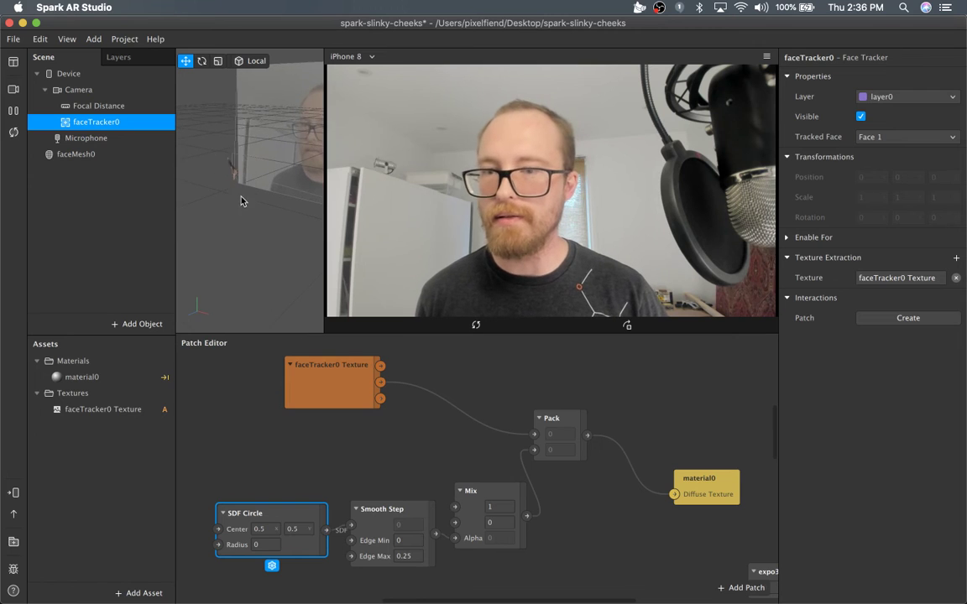
# - Orbit the scene around the camera frustum, then select faceMesh0
pyautogui.moveTo(241, 202); pyautogui.dragTo(149, 174)
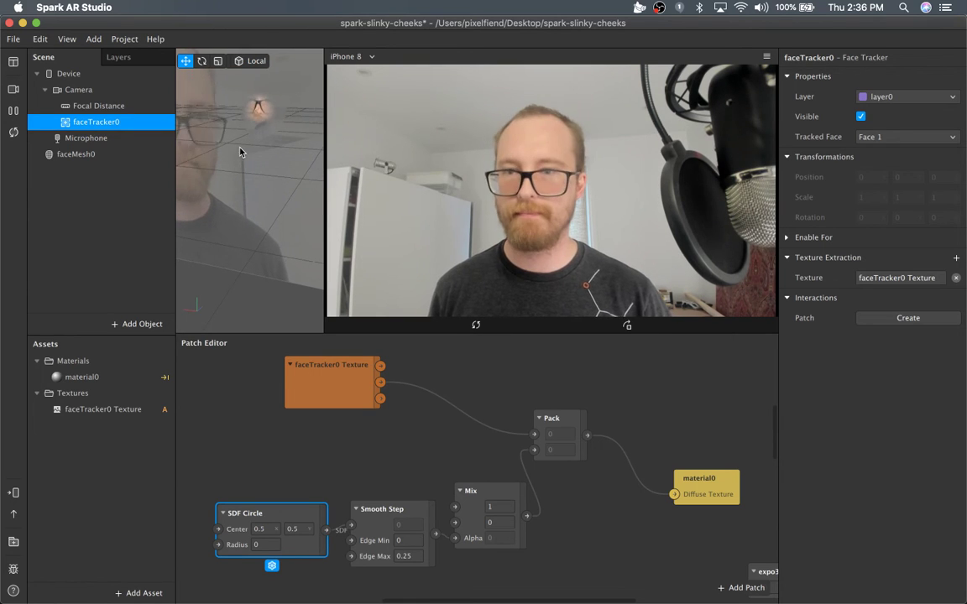
pyautogui.moveTo(240, 151); pyautogui.dragTo(306, 151)
pyautogui.moveTo(208, 172); pyautogui.dragTo(241, 189)
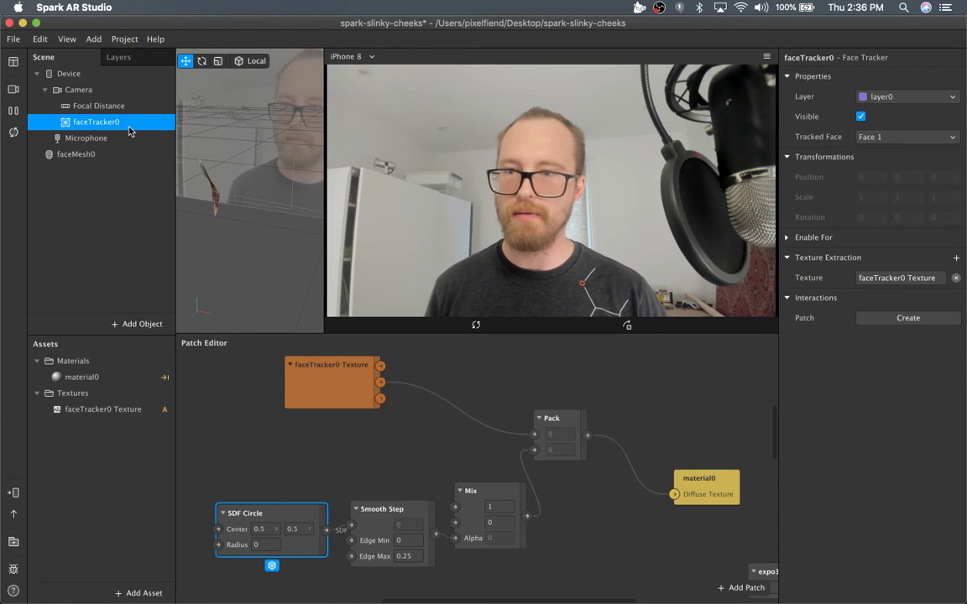
pyautogui.click(126, 107)
pyautogui.click(126, 122)
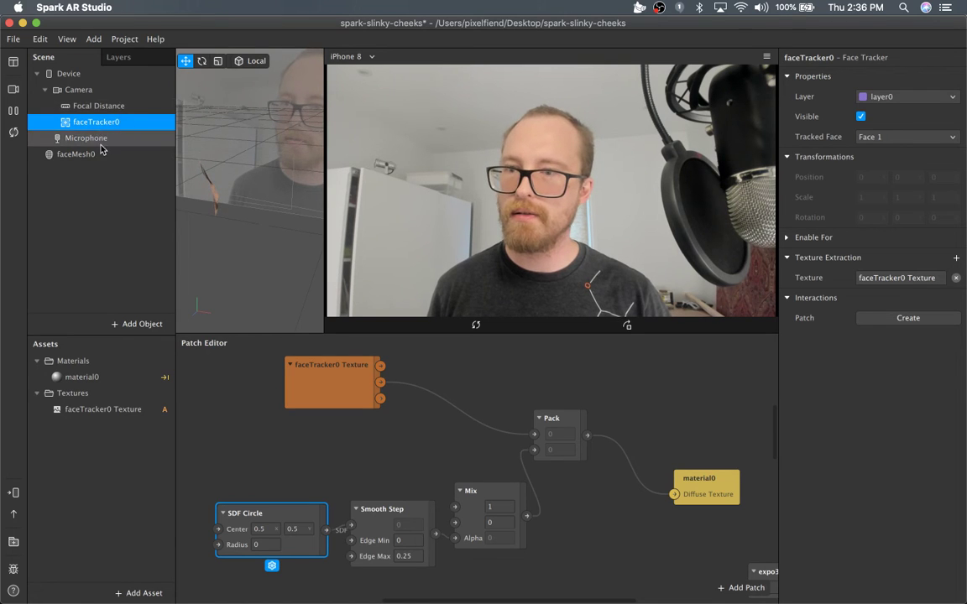
pyautogui.click(91, 157)
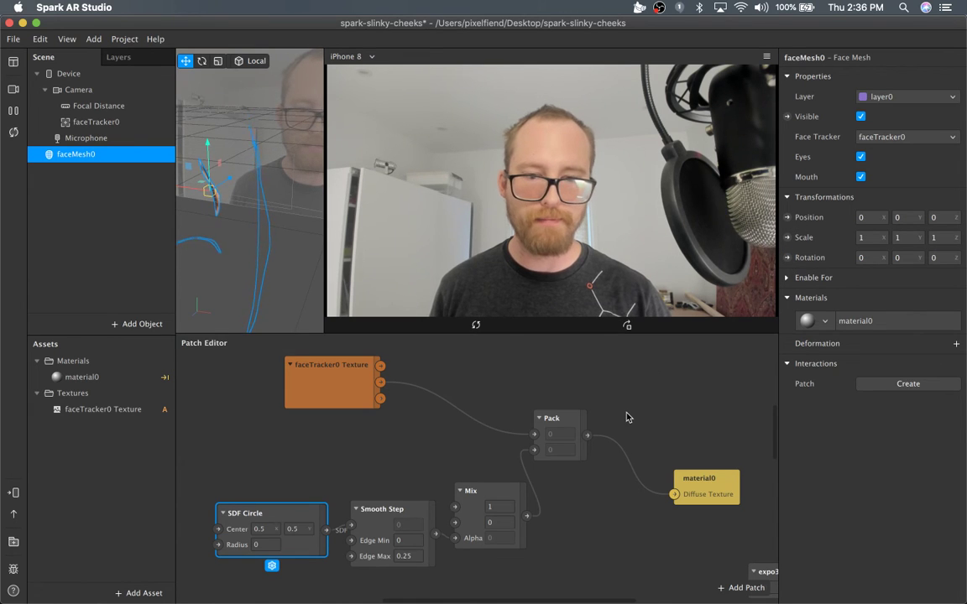
# - Add faceMesh0's 3D Position patch and place expo3d beside it feeding it
pyautogui.hscroll(10, 628, 416)
pyautogui.scroll(-6, 628, 416)
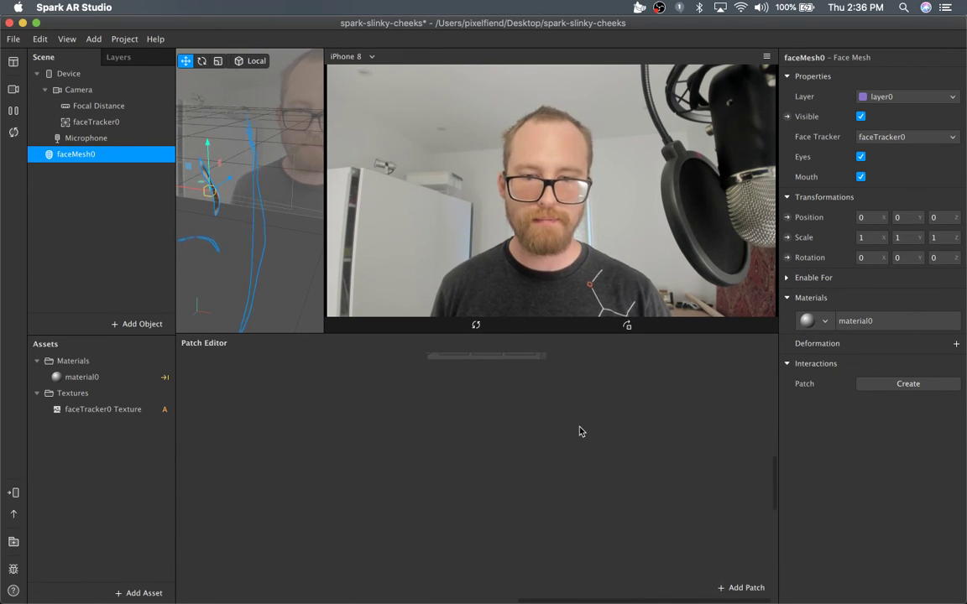
pyautogui.moveTo(521, 389); pyautogui.dragTo(659, 433)
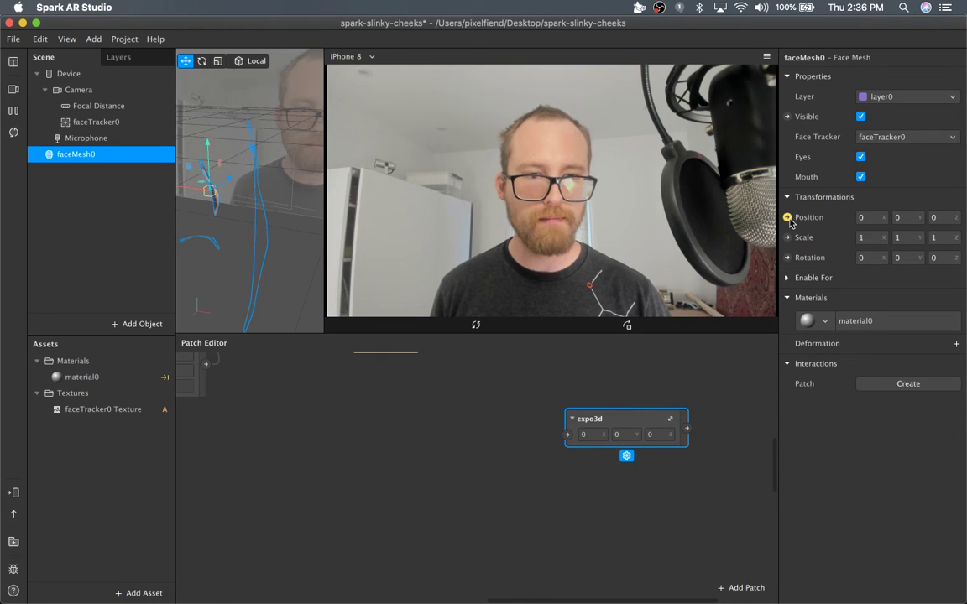
pyautogui.moveTo(530, 494); pyautogui.dragTo(702, 461)
pyautogui.moveTo(614, 424); pyautogui.dragTo(528, 428)
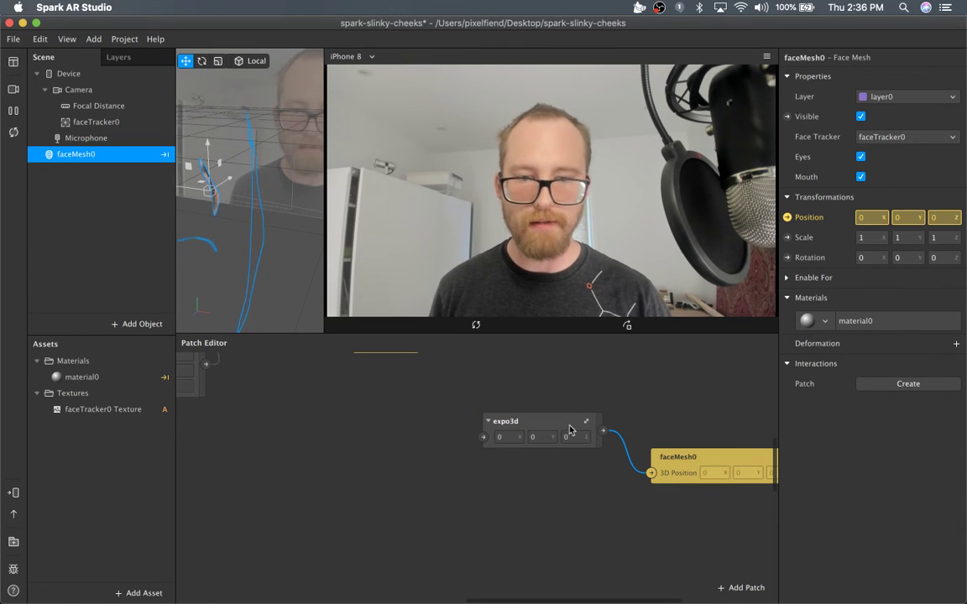
pyautogui.moveTo(570, 430); pyautogui.dragTo(586, 427)
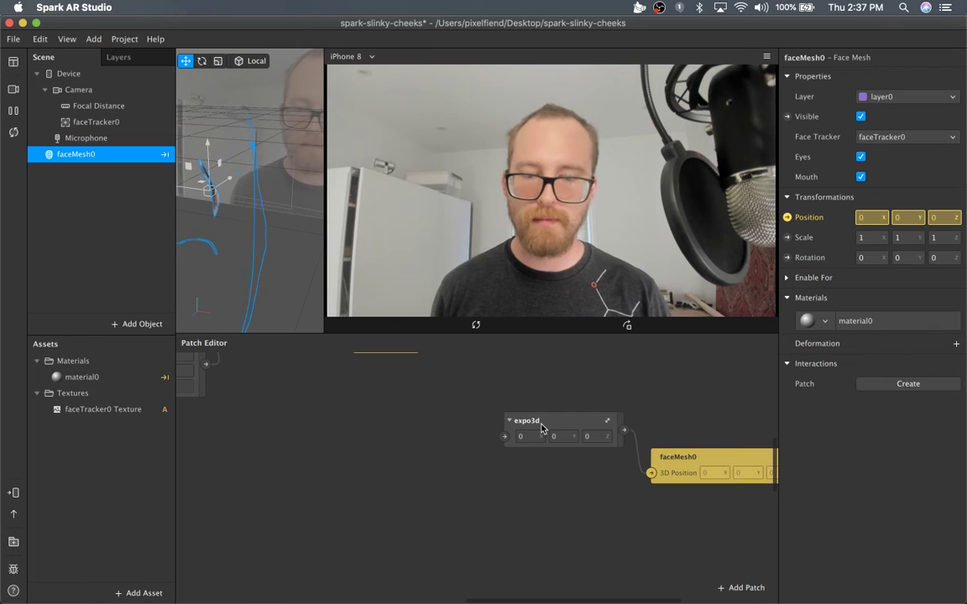
pyautogui.moveTo(540, 433); pyautogui.dragTo(540, 465)
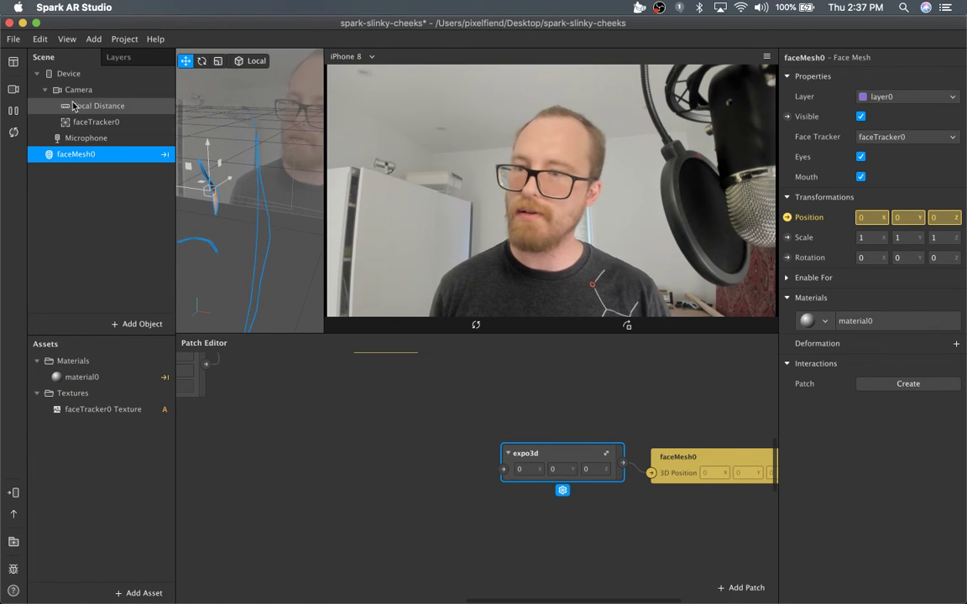
# - Drag faceTracker0 into the Patch Editor and connect its 3D Position to expo3d
pyautogui.click(99, 122)
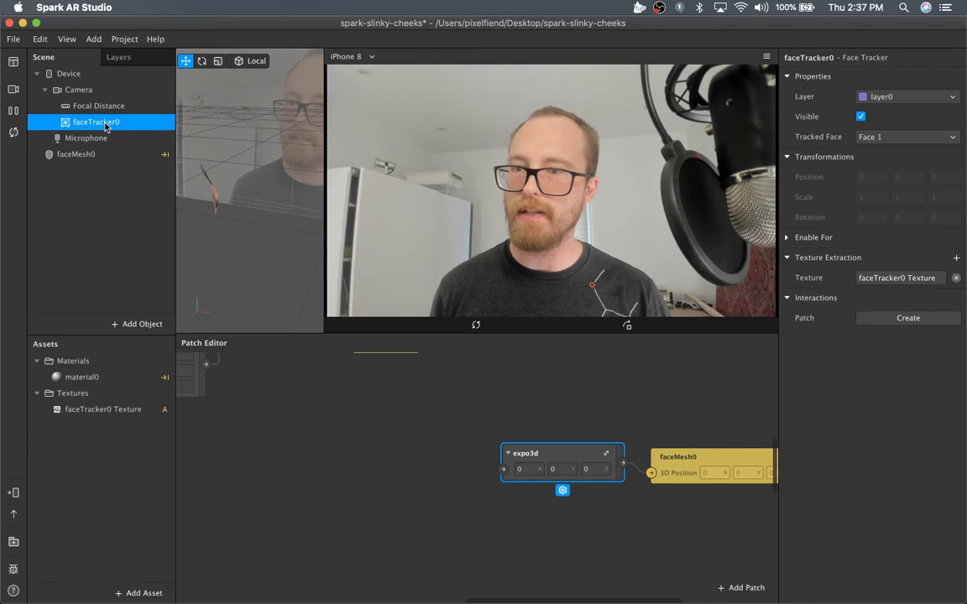
pyautogui.moveTo(105, 126); pyautogui.dragTo(416, 470)
pyautogui.moveTo(500, 430); pyautogui.dragTo(393, 437)
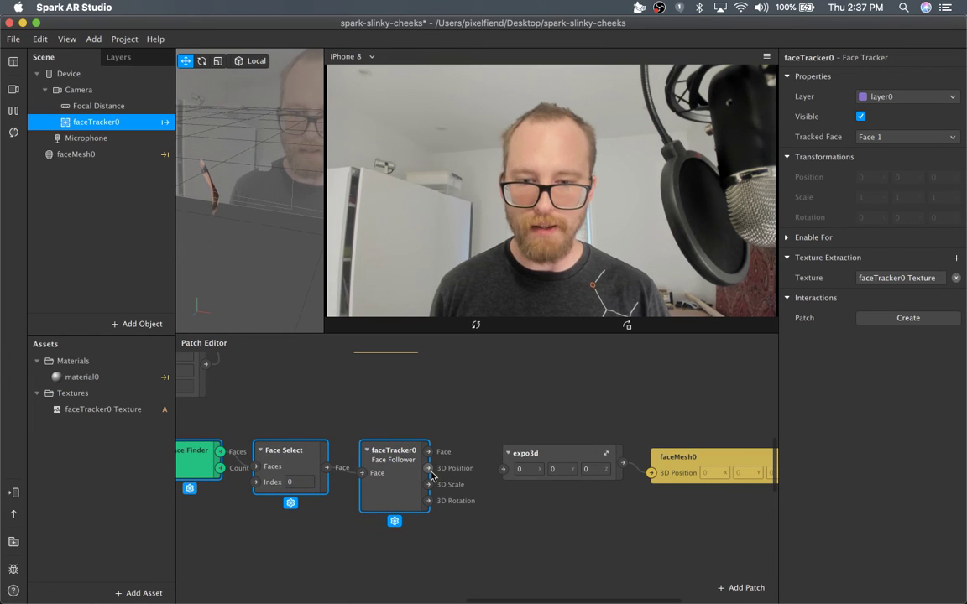
pyautogui.moveTo(430, 472); pyautogui.dragTo(504, 474)
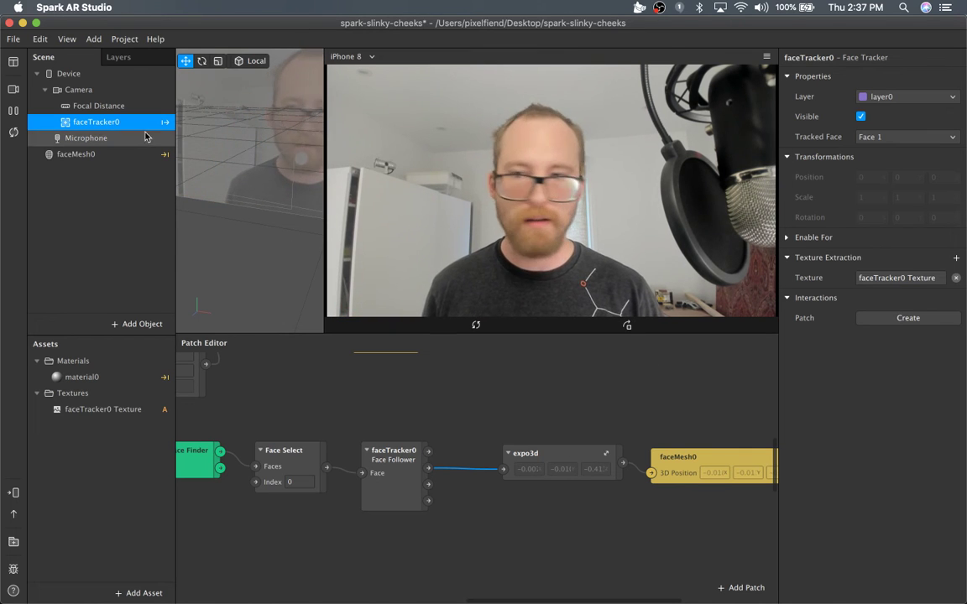
# - Connect faceTracker0's 3D Rotation to a new faceMesh0 3D Rotation patch
pyautogui.click(115, 157)
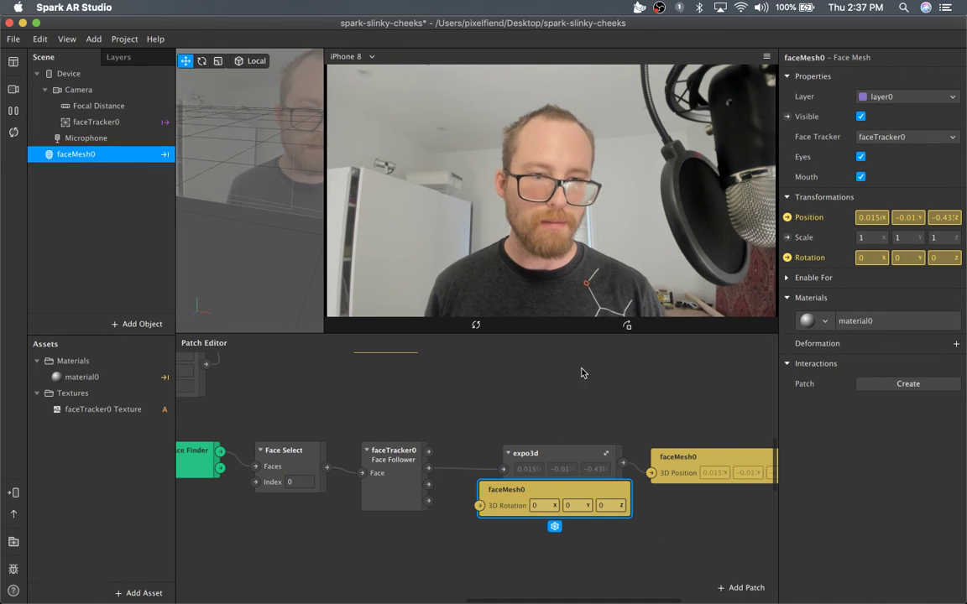
pyautogui.moveTo(551, 496); pyautogui.dragTo(617, 521)
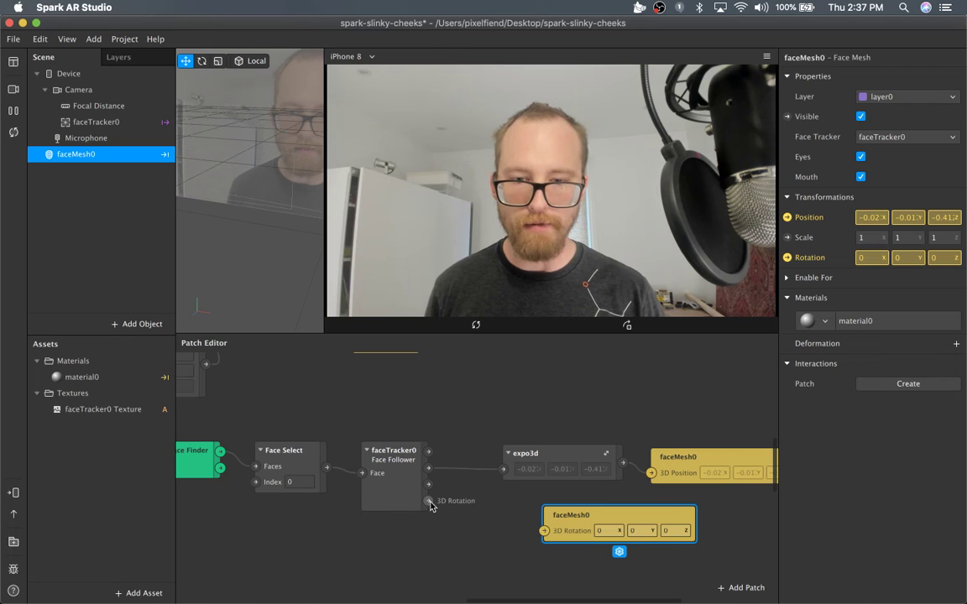
pyautogui.moveTo(429, 502); pyautogui.dragTo(544, 532)
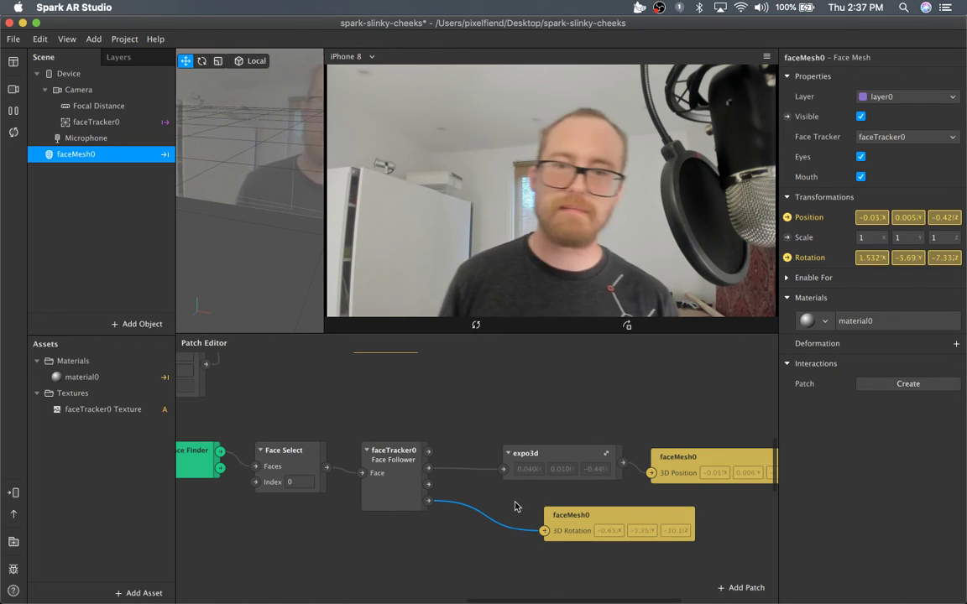
# - Tidy the expo3d and 3D Position patches, then widen the scene view to the mesh
pyautogui.moveTo(572, 458); pyautogui.dragTo(542, 437)
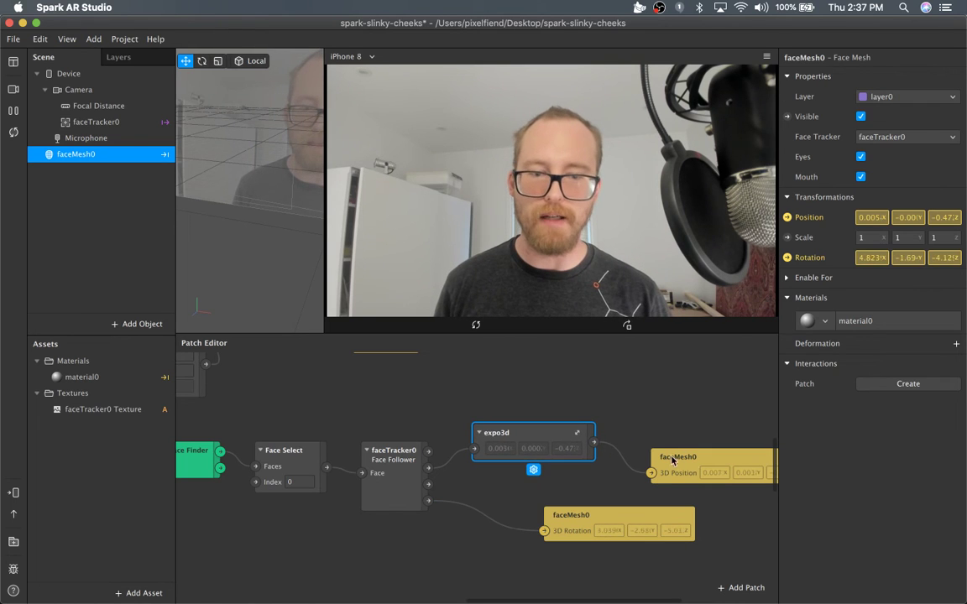
pyautogui.moveTo(672, 458); pyautogui.dragTo(655, 441)
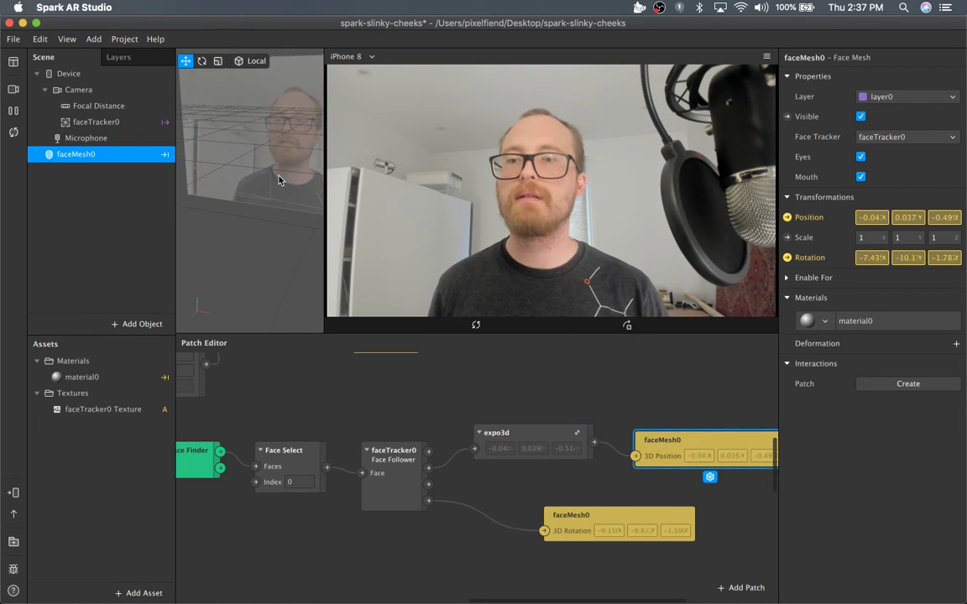
pyautogui.moveTo(324, 118); pyautogui.dragTo(630, 182)
pyautogui.moveTo(473, 205); pyautogui.dragTo(476, 179)
# - Nest faceMesh0 under Camera, orbit to check it, and enlarge the simulator preview
pyautogui.moveTo(352, 215); pyautogui.dragTo(477, 185)
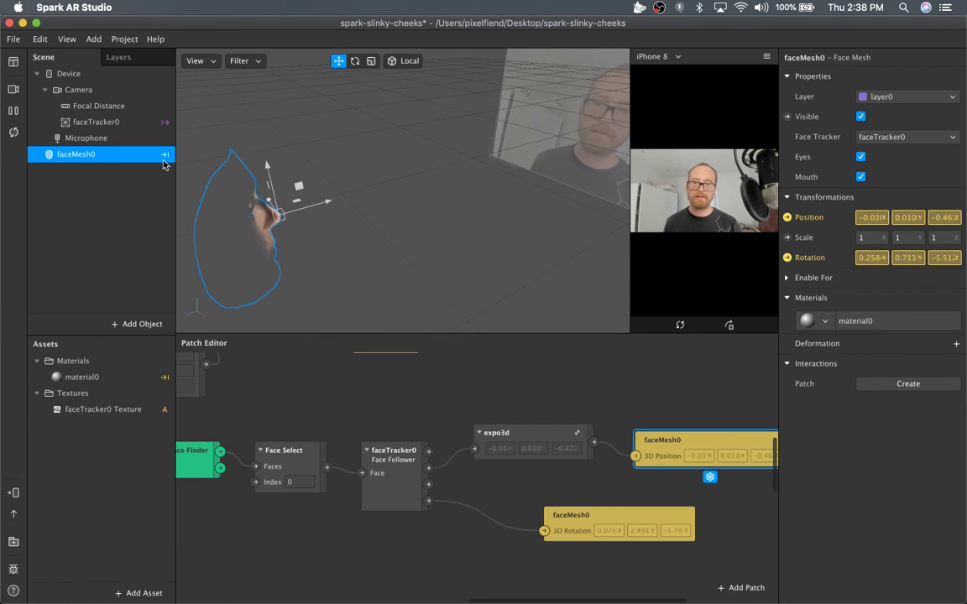
pyautogui.moveTo(87, 158); pyautogui.dragTo(108, 90)
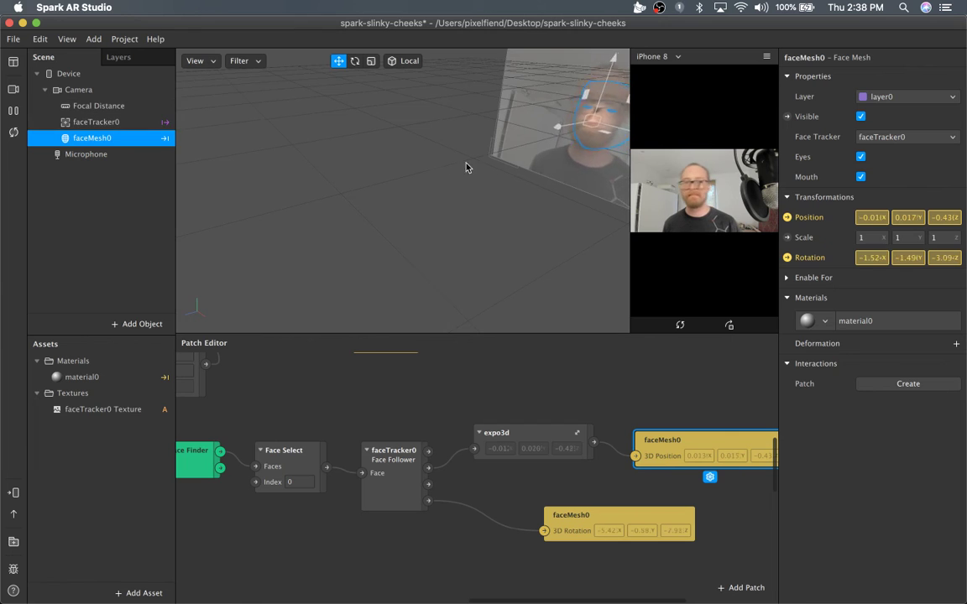
pyautogui.moveTo(556, 173); pyautogui.dragTo(375, 210)
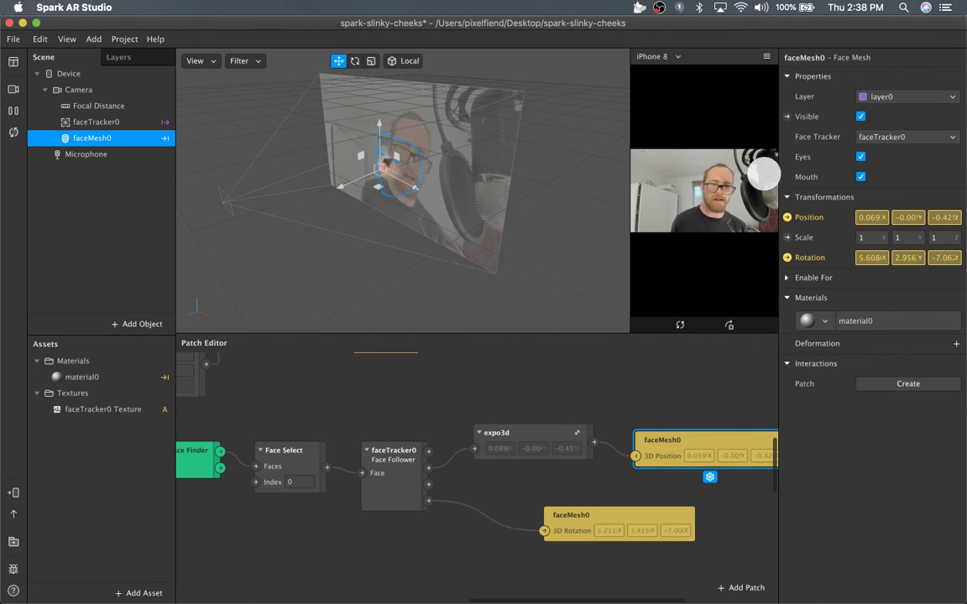
pyautogui.moveTo(630, 113); pyautogui.dragTo(317, 112)
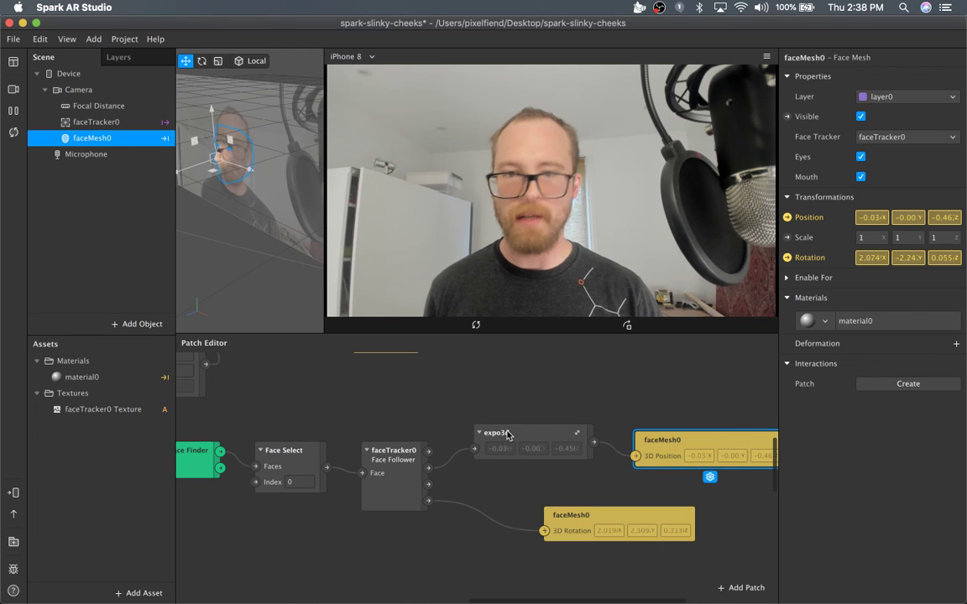
pyautogui.click(87, 204)
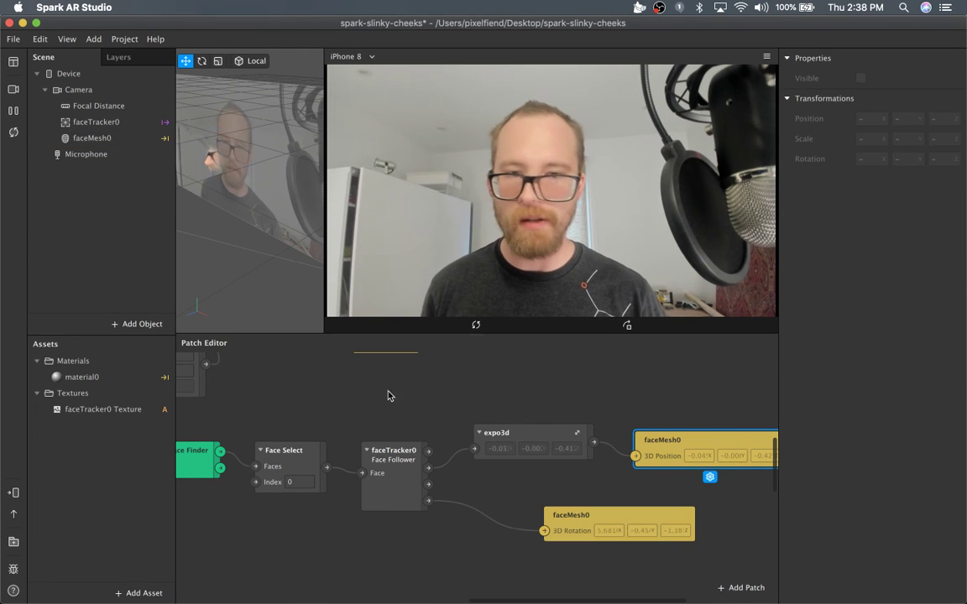
pyautogui.scroll(3, 435, 430)
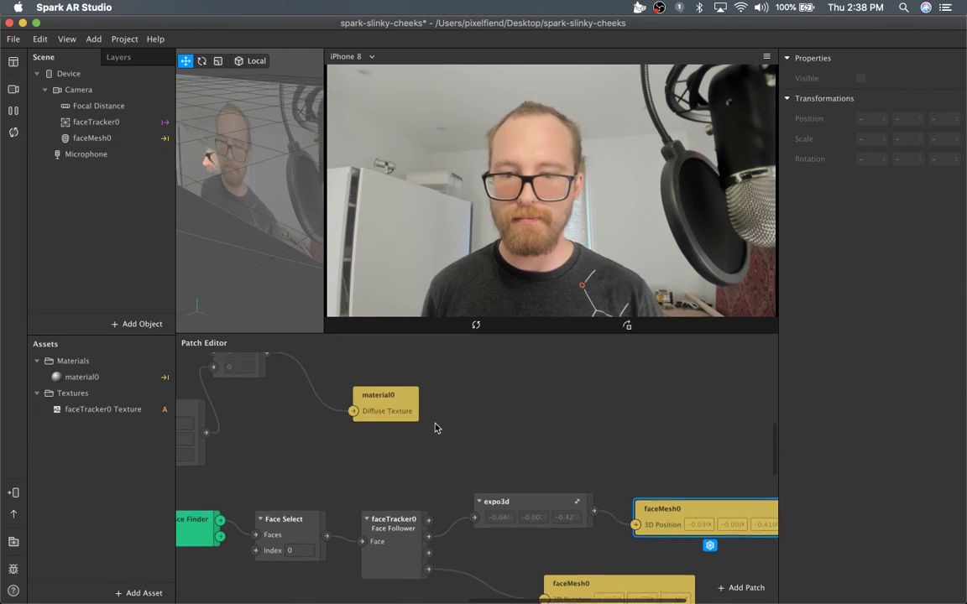
pyautogui.hscroll(-4, 435, 428)
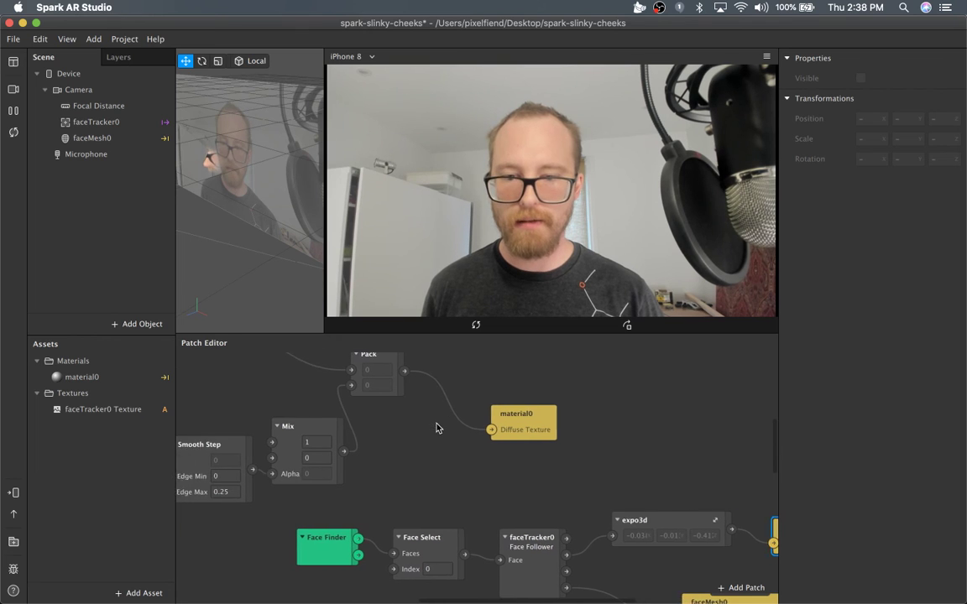
pyautogui.click(100, 138)
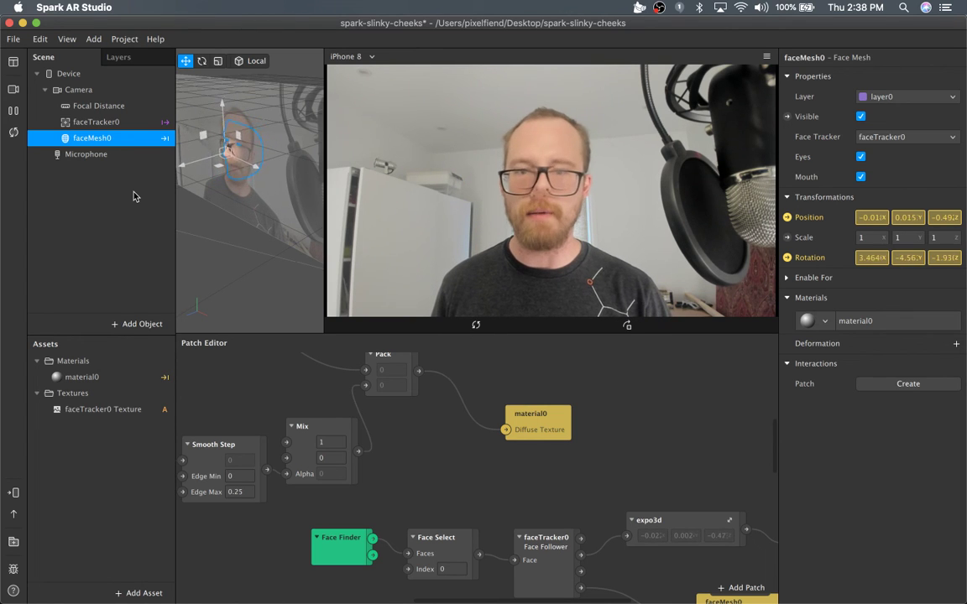
pyautogui.hscroll(-10, 467, 540)
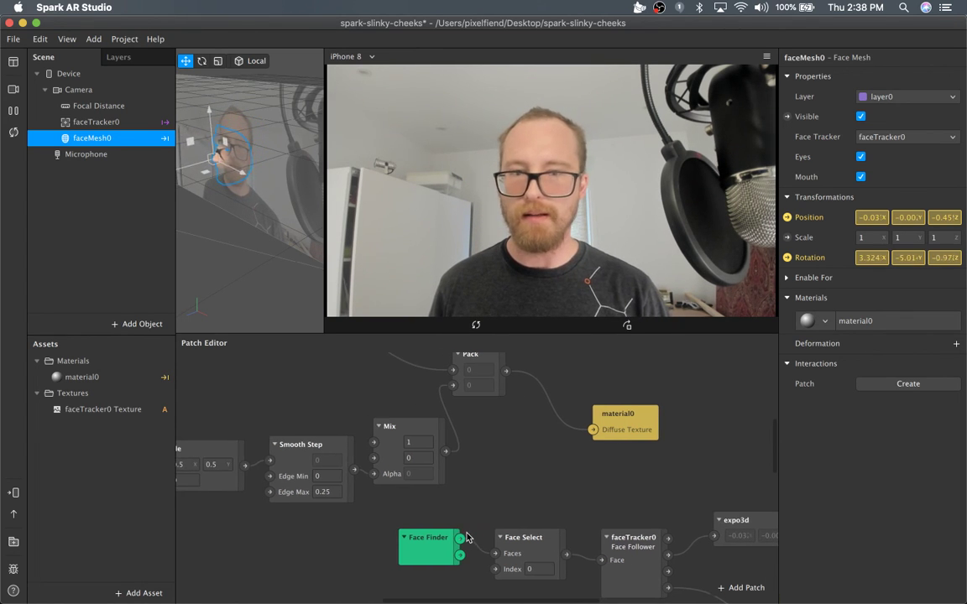
pyautogui.scroll(3, 403, 496)
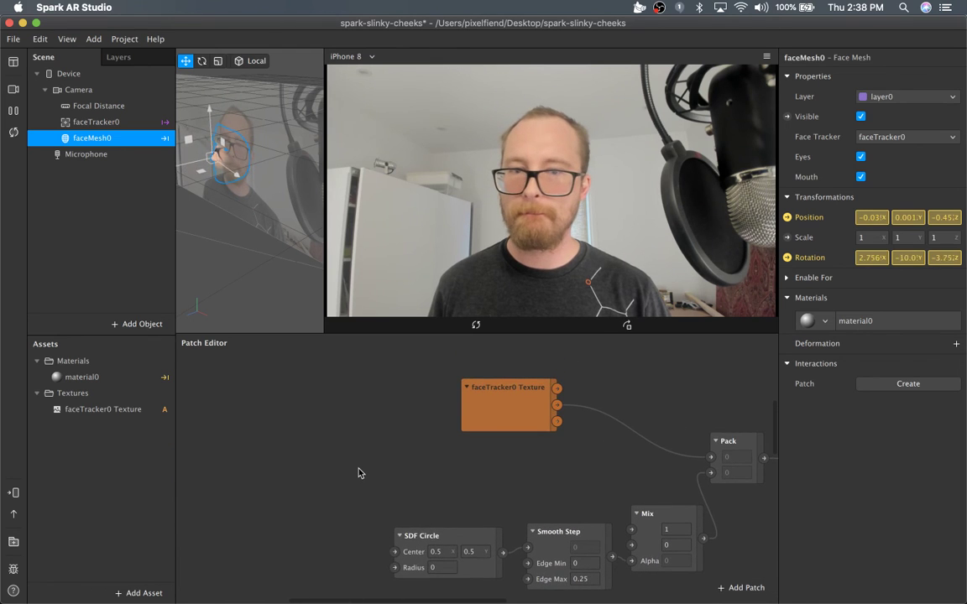
pyautogui.scroll(-5, 360, 471)
pyautogui.hscroll(10, 358, 473)
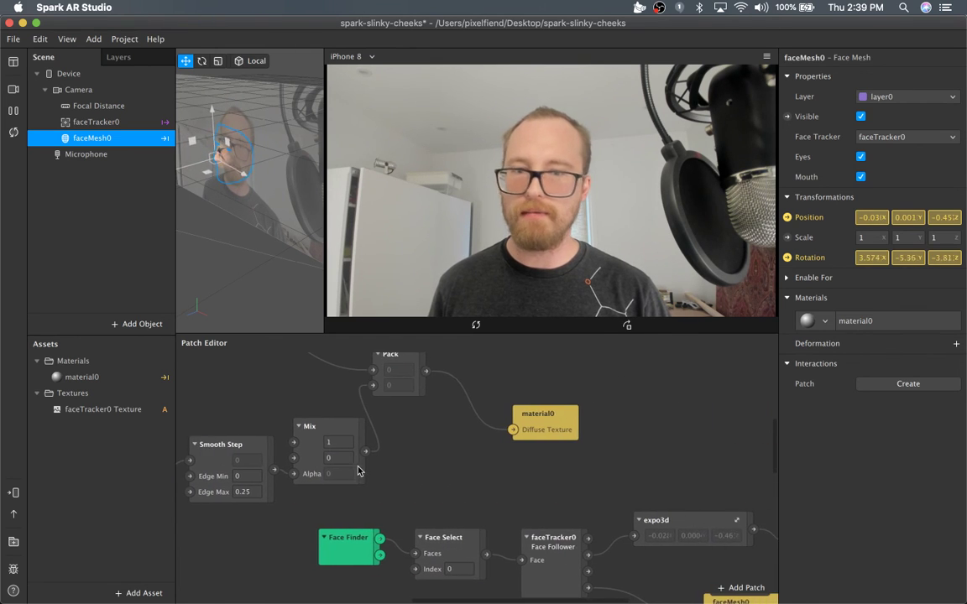
pyautogui.hscroll(-5, 420, 500)
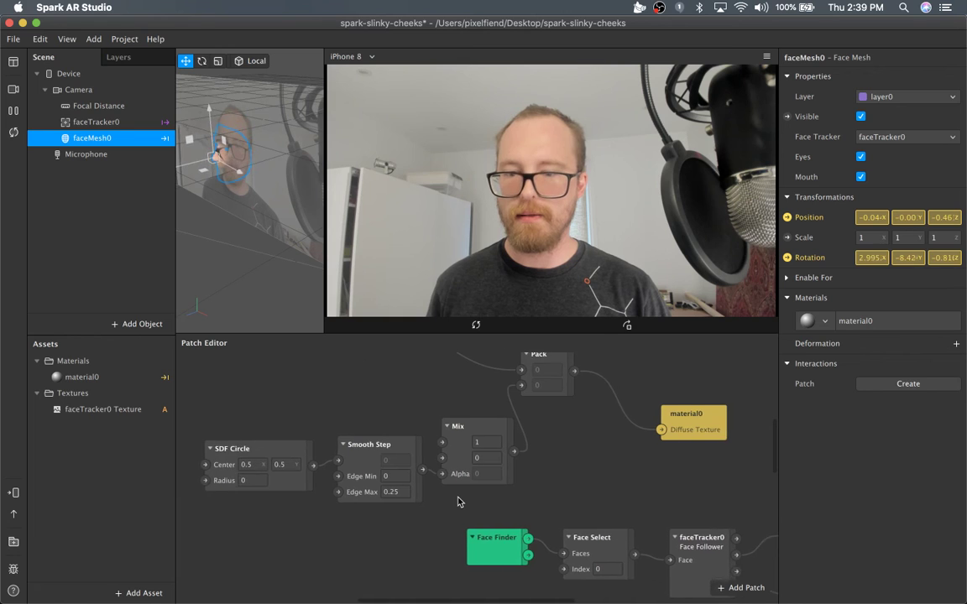
# - Set Smooth Step's Edge Max to 0.15 and move the mask patches up-left
pyautogui.click(413, 493)
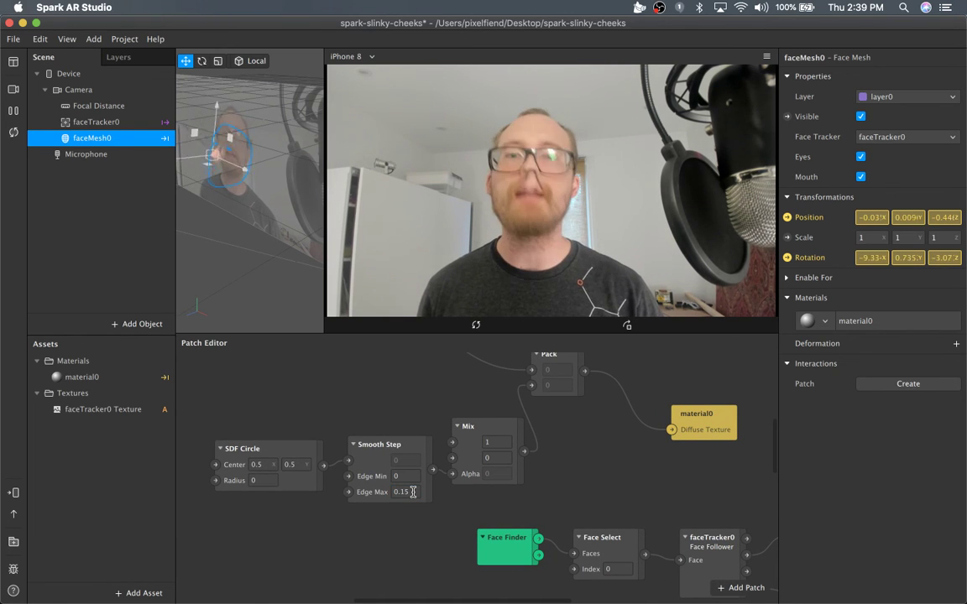
pyautogui.press('Return')
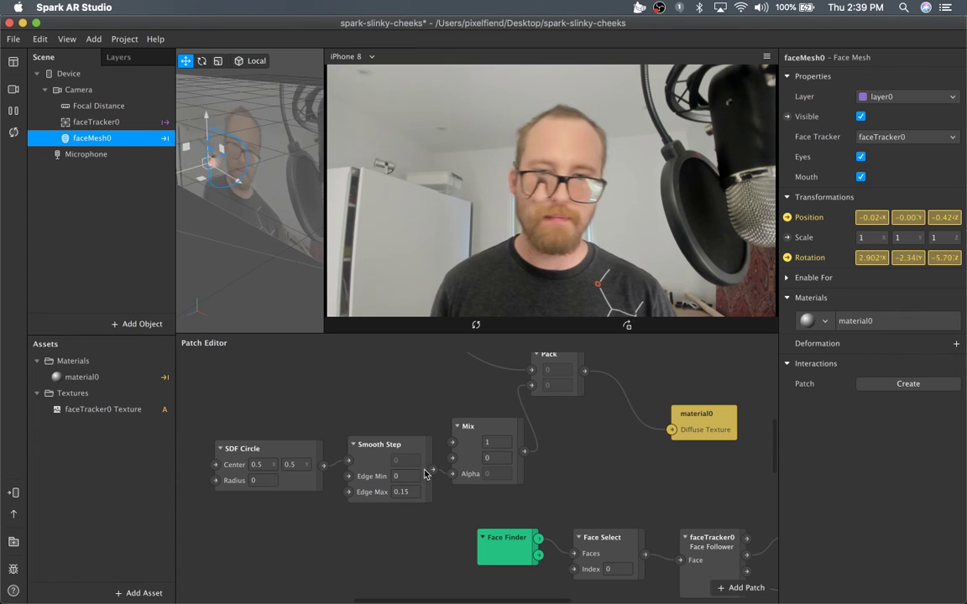
pyautogui.moveTo(460, 398); pyautogui.dragTo(311, 453)
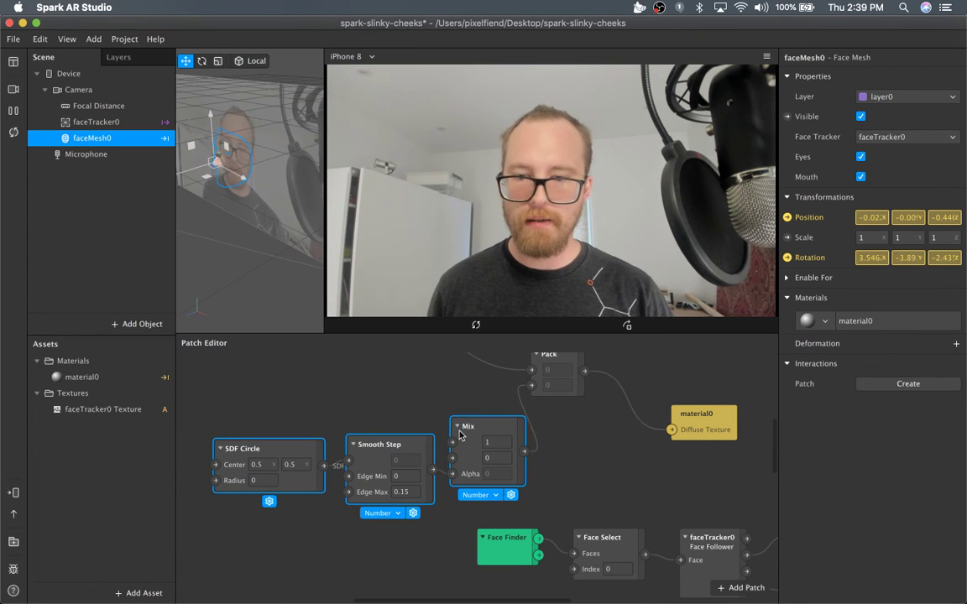
pyautogui.moveTo(458, 428); pyautogui.dragTo(437, 382)
# - Marquee-select the SDF Circle, Smooth Step and Mix patches and pan the graph
pyautogui.scroll(5, 411, 501)
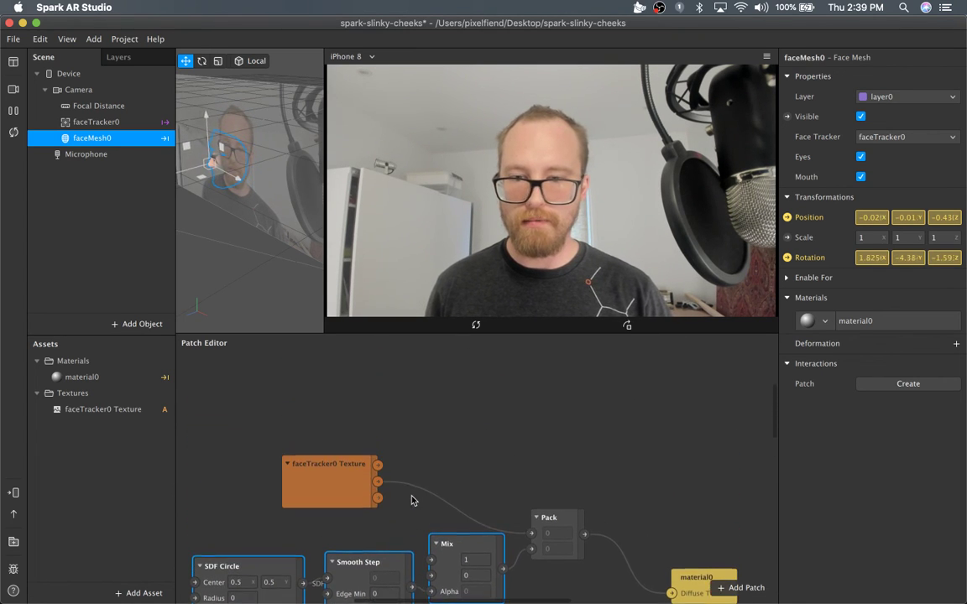
pyautogui.scroll(-3, 410, 501)
pyautogui.click(419, 459)
pyautogui.moveTo(242, 465); pyautogui.dragTo(450, 524)
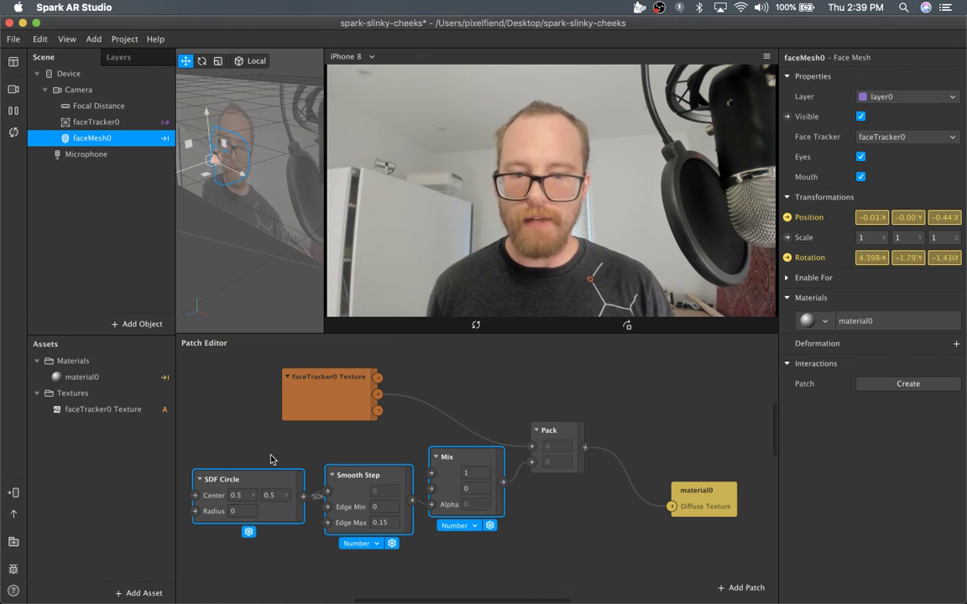
pyautogui.scroll(-5, 587, 544)
pyautogui.hscroll(5, 588, 544)
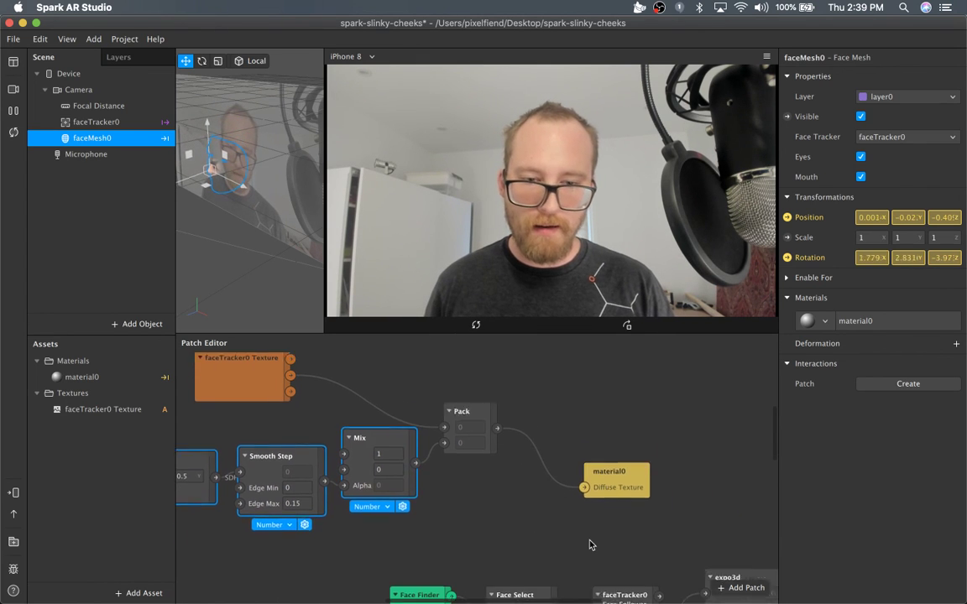
pyautogui.scroll(5, 590, 545)
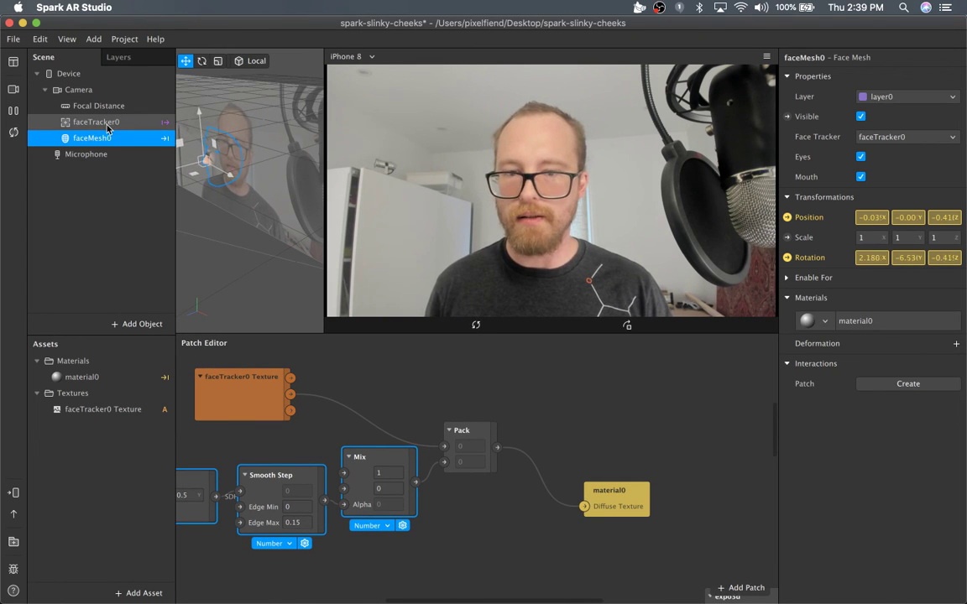
pyautogui.hscroll(3, 476, 374)
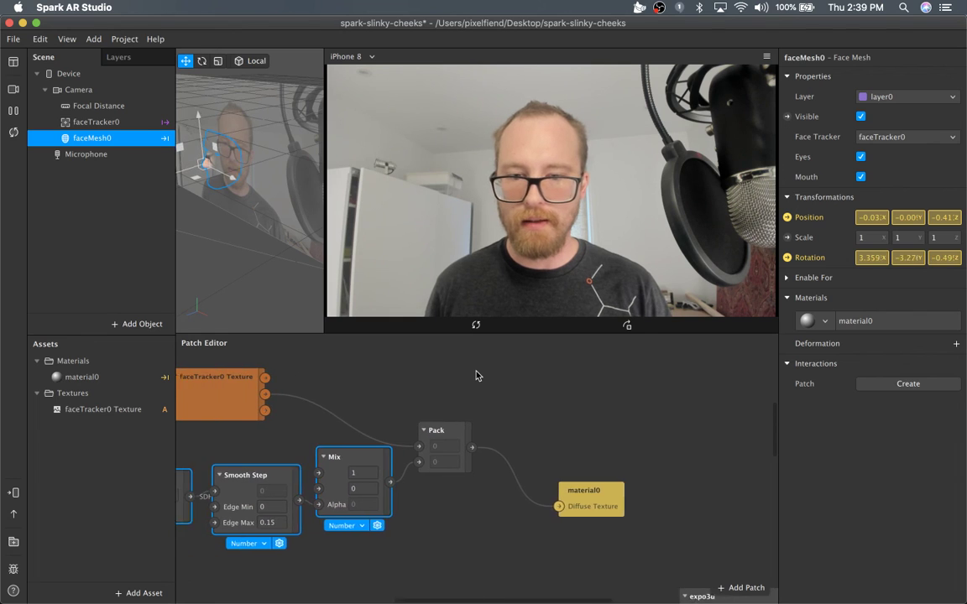
# - Hide Spark AR Studio to reveal Chrome and highlight the spark-slinky-cheeks repository name
pyautogui.hscroll(-5, 476, 375)
pyautogui.press('super+m')
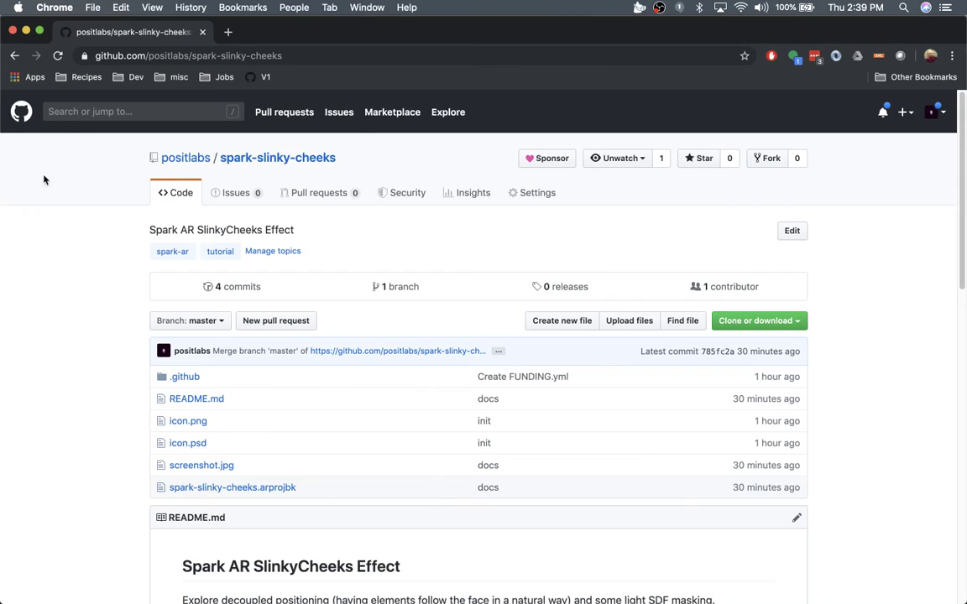
pyautogui.scroll(-1, 92, 244)
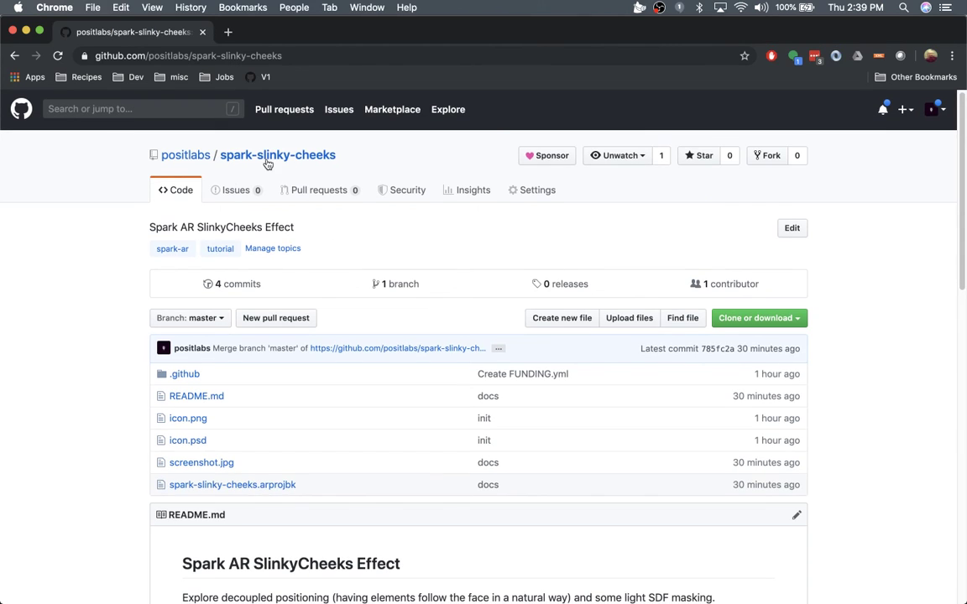
pyautogui.moveTo(348, 158); pyautogui.dragTo(221, 157)
pyautogui.click(307, 219)
# - Scroll through the repository file list (README.md, screenshot.jpg, .arprojbk) and its README
pyautogui.scroll(1, 277, 243)
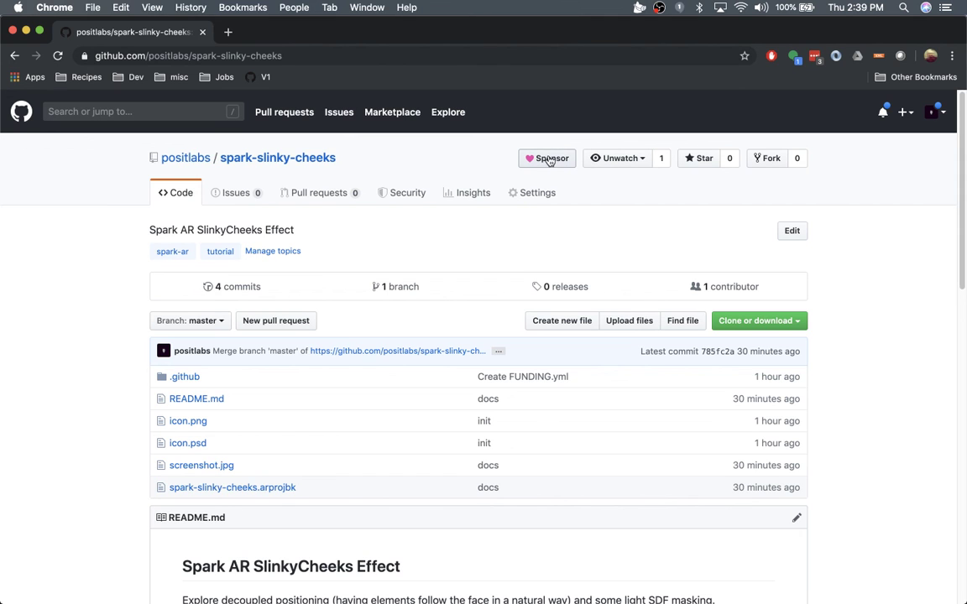
pyautogui.scroll(-4, 449, 189)
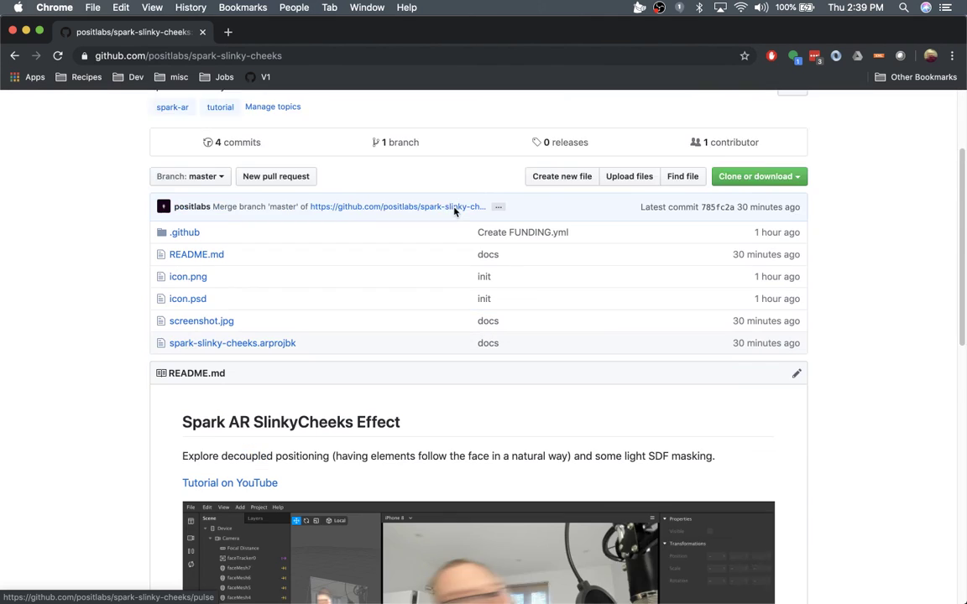
pyautogui.scroll(-10, 454, 212)
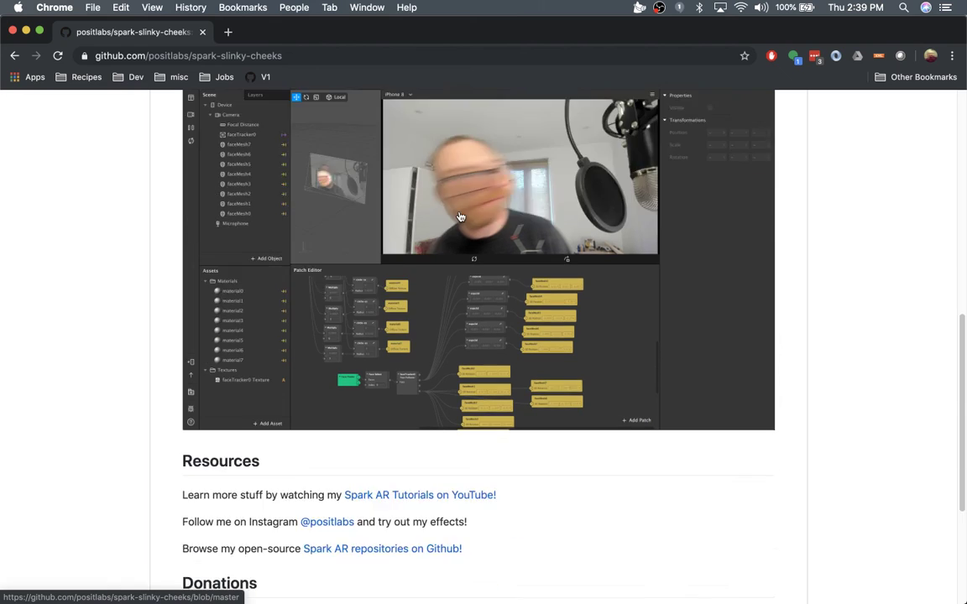
pyautogui.scroll(-5, 459, 217)
pyautogui.scroll(6, 534, 332)
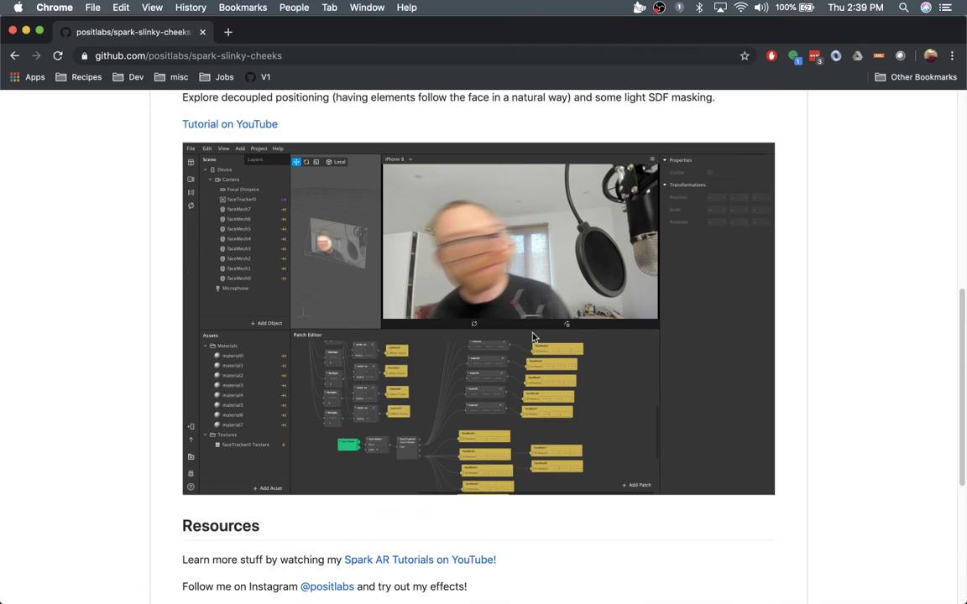
pyautogui.scroll(13, 533, 338)
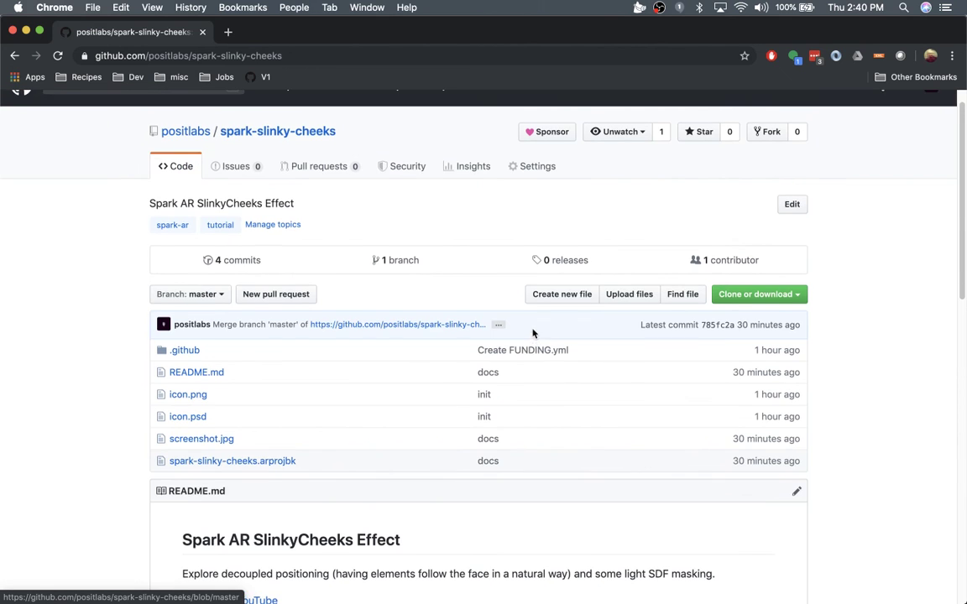
pyautogui.moveTo(309, 38)
pyautogui.mouseDown()
pyautogui.moveTo(287, 99)
pyautogui.moveTo(299, 205)
pyautogui.moveTo(321, 29)
pyautogui.mouseUp()
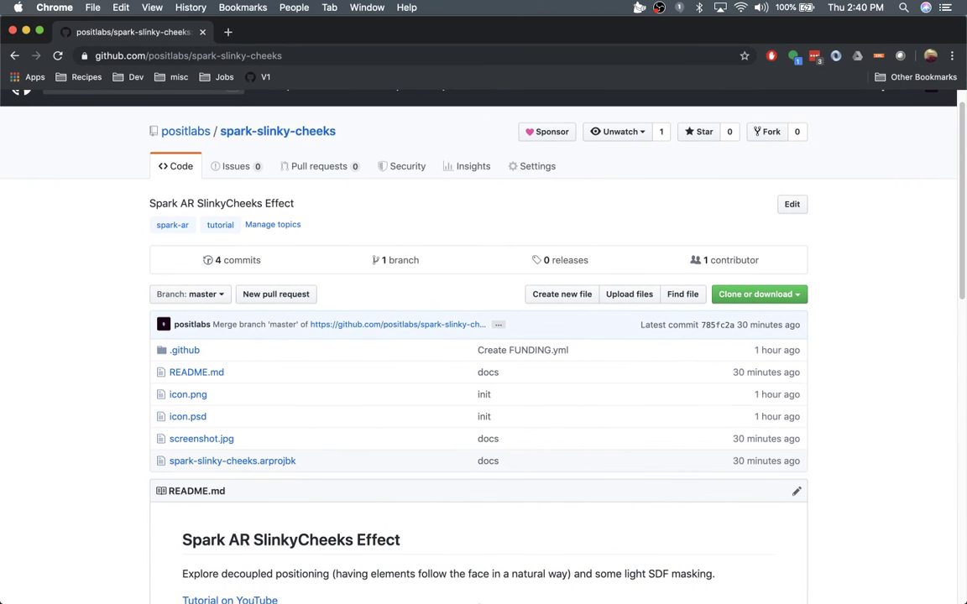
# - Restore the spark-slinky-cheeks project window to the top-left, showing the mask patch graph
pyautogui.click(528, 577)
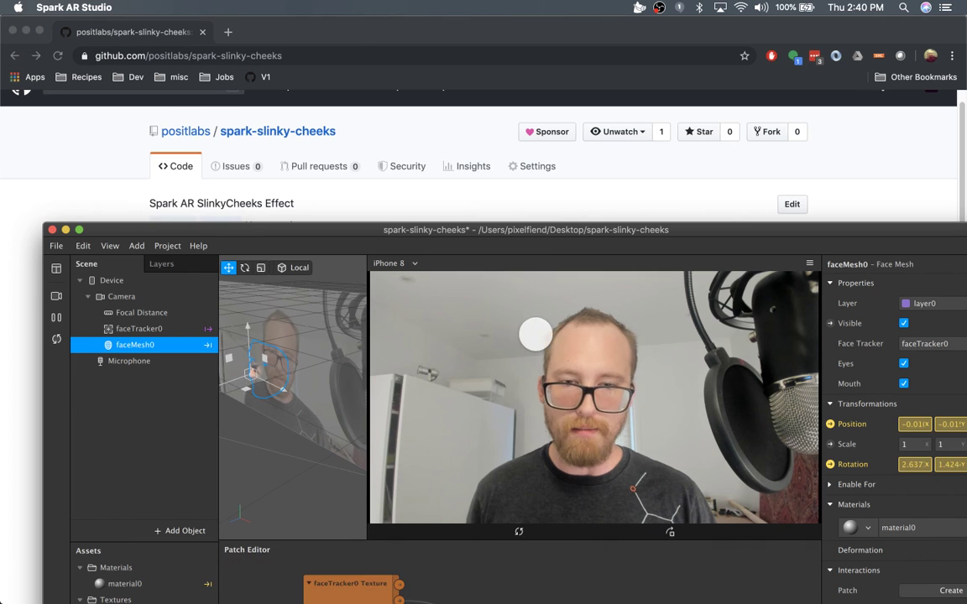
pyautogui.moveTo(639, 231); pyautogui.dragTo(592, 21)
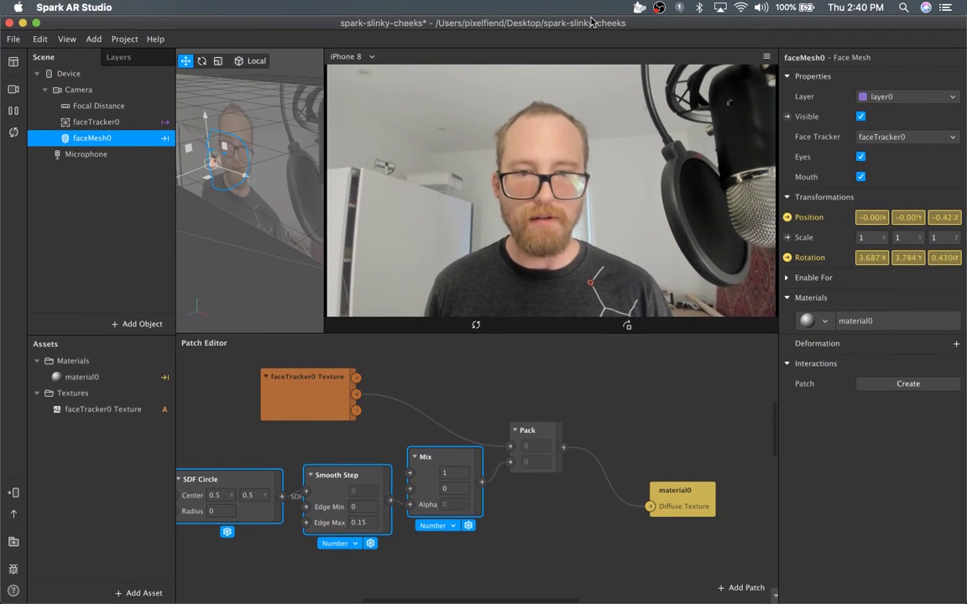
pyautogui.click(735, 344)
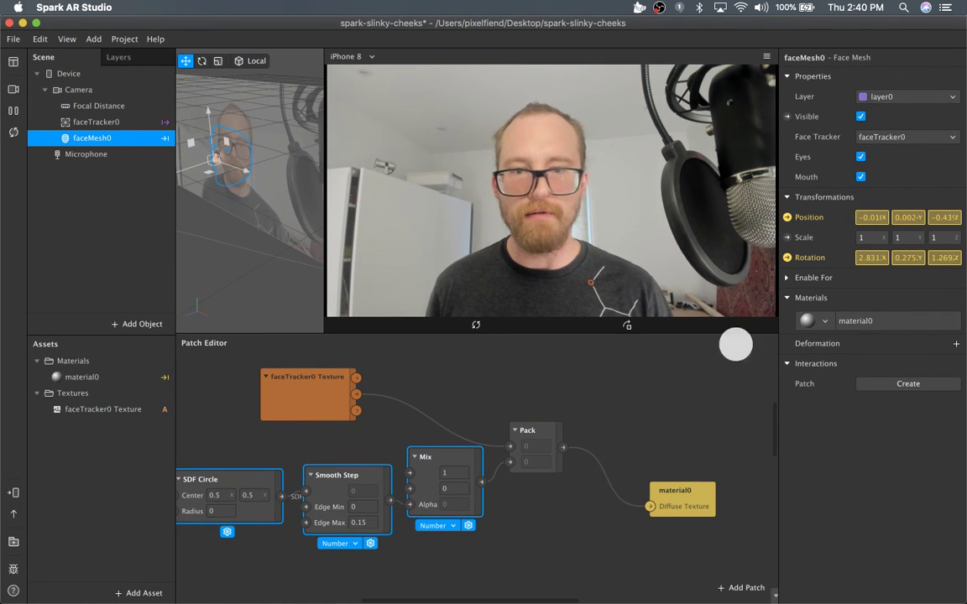